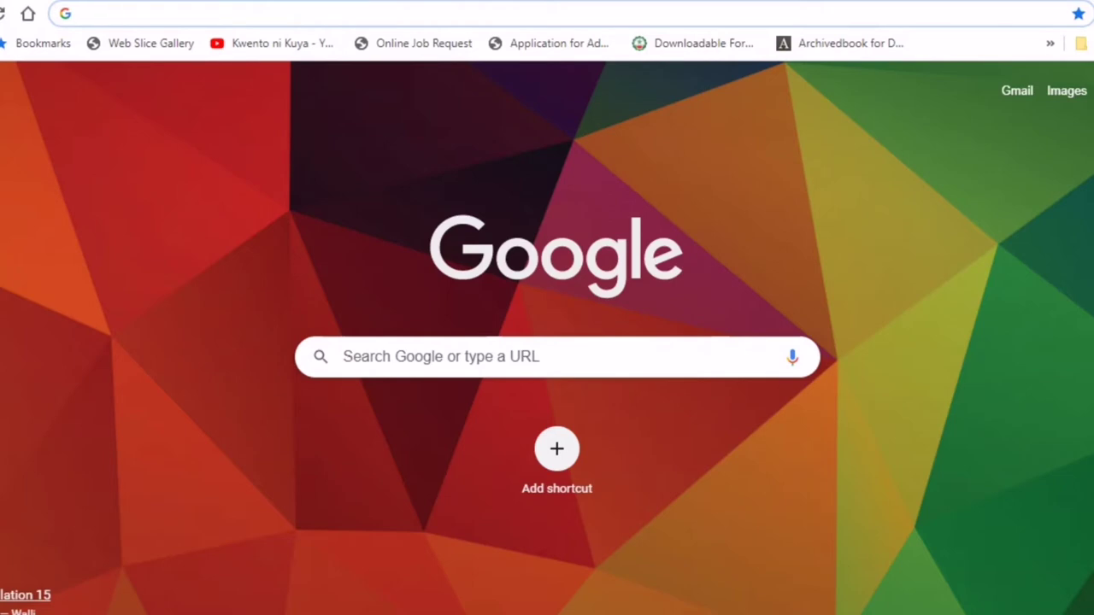
pyautogui.write('www/')
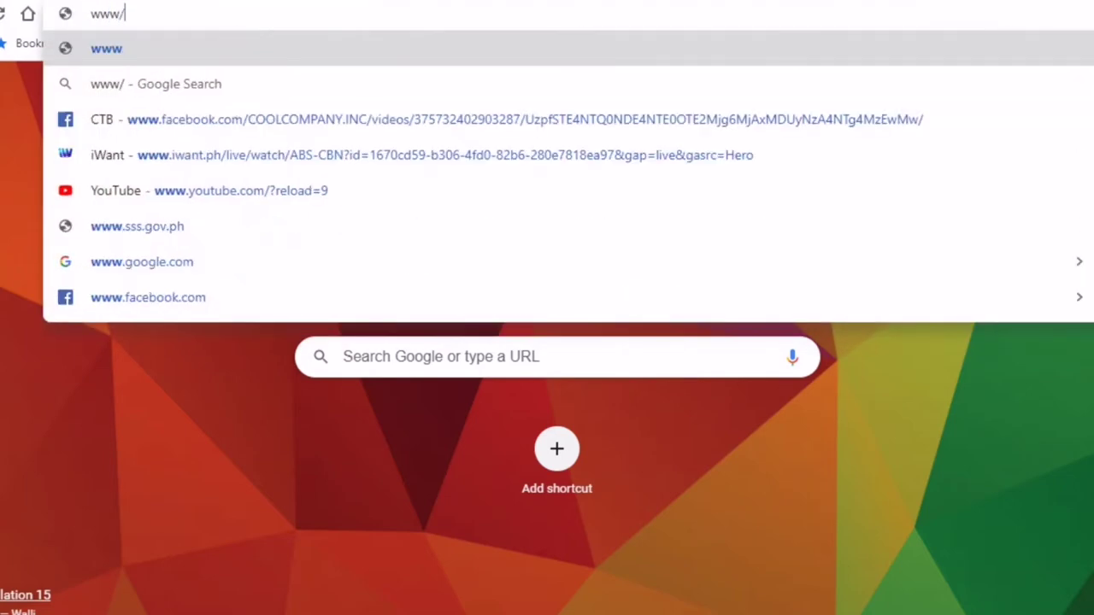
pyautogui.press('BackSpace')
pyautogui.write('.dl')
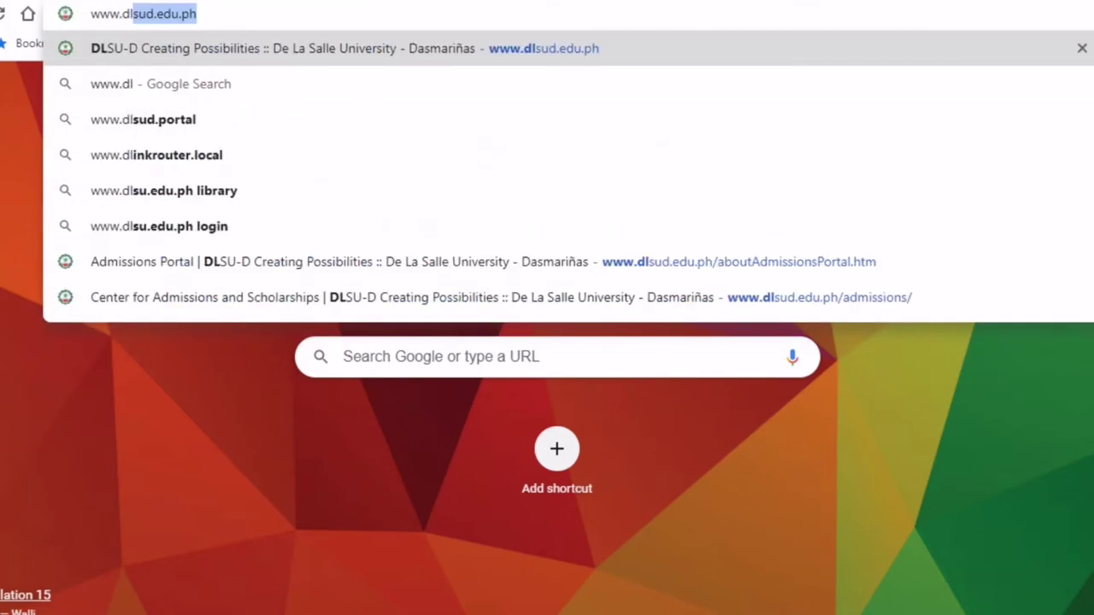
pyautogui.write('sud.edu.ph')
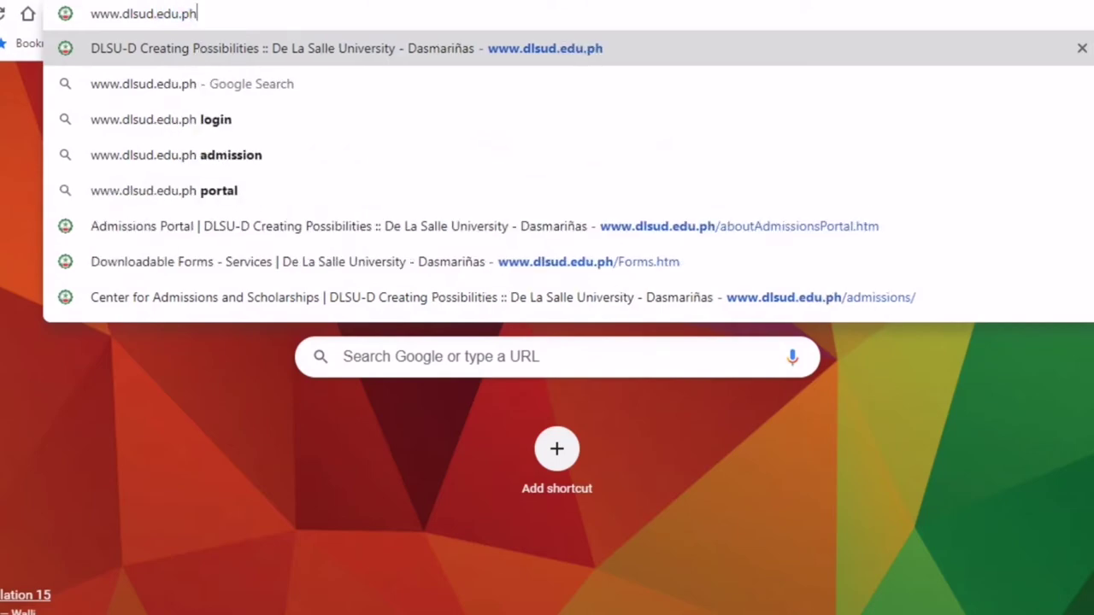
pyautogui.press('Return')
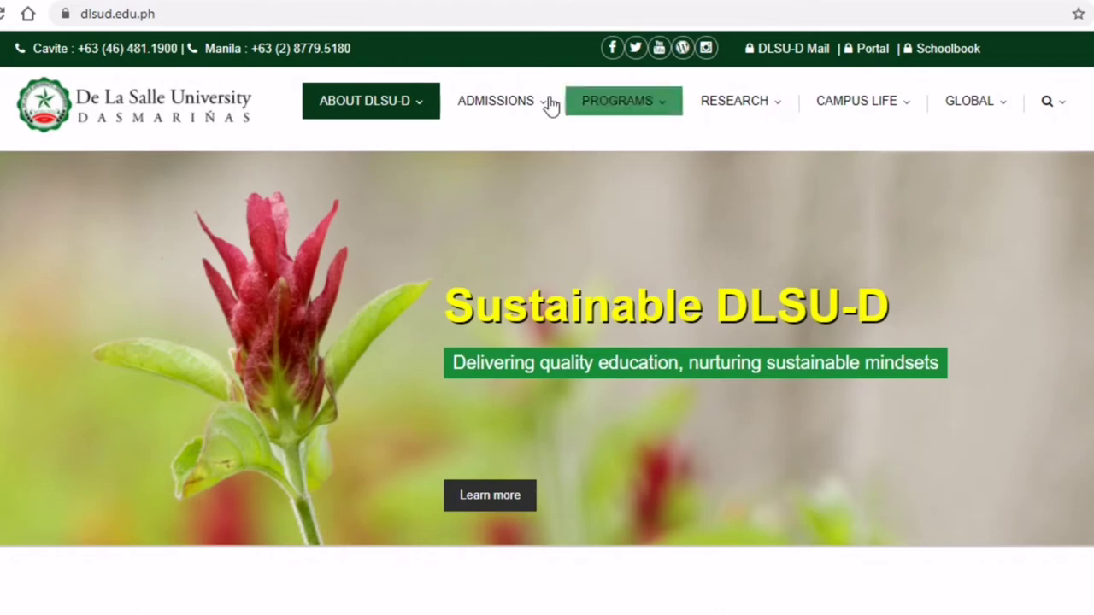
# - Go to ADMISSIONS > APPLICATION and start registering a new admissions portal account
pyautogui.moveTo(523, 109)
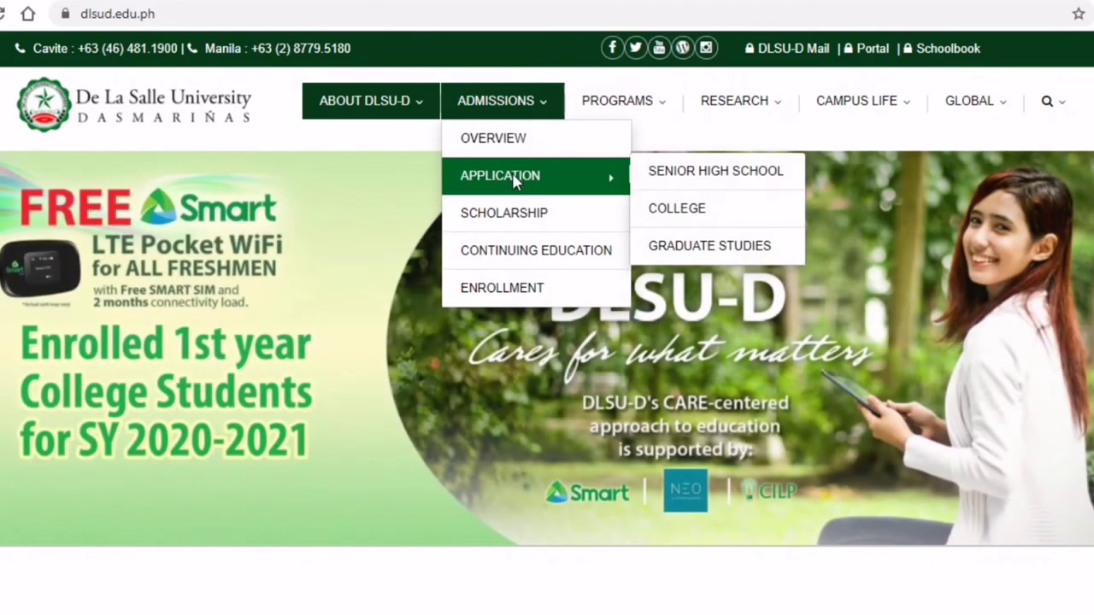
pyautogui.click(512, 175)
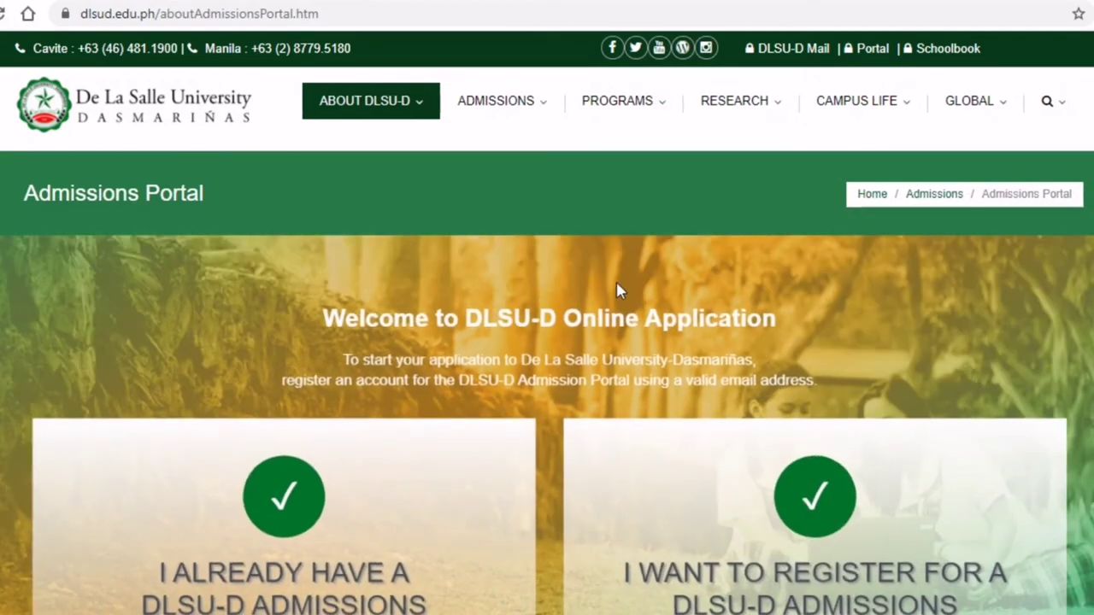
pyautogui.scroll(-2, 624, 286)
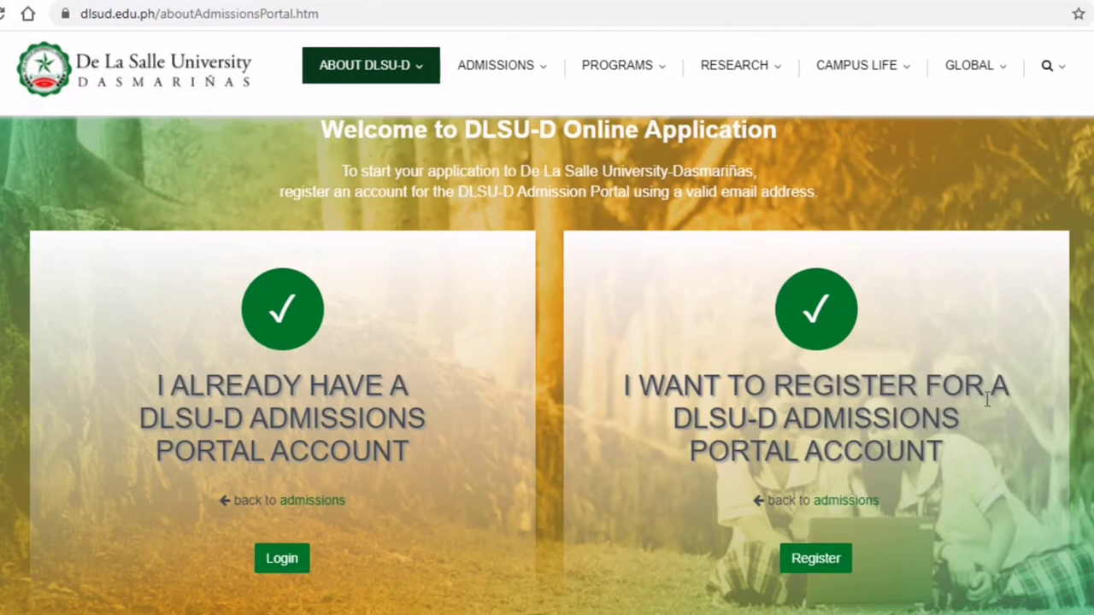
pyautogui.scroll(-1, 987, 399)
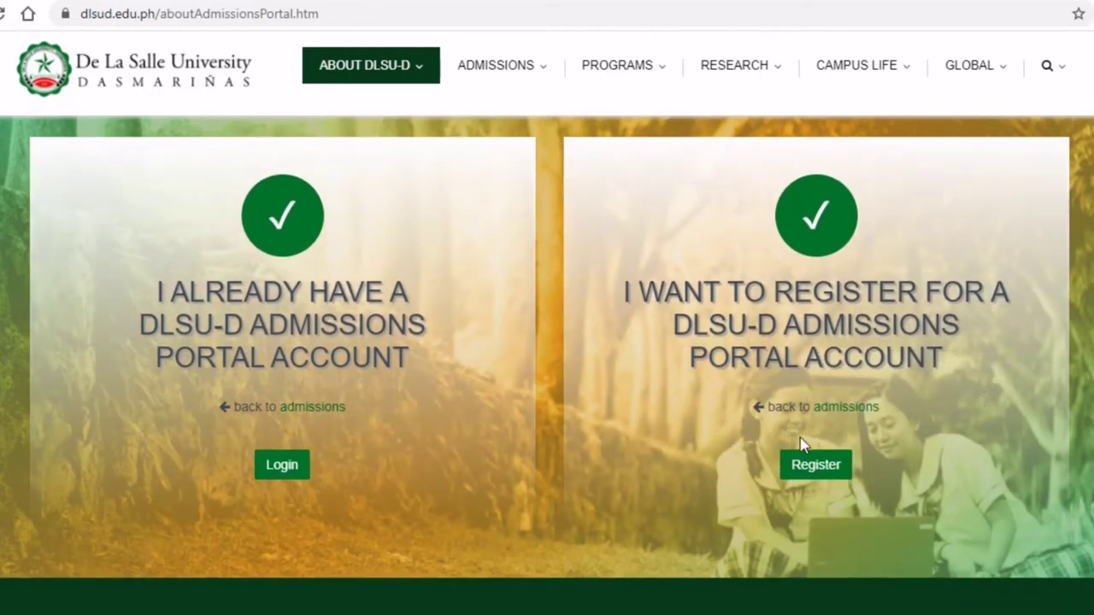
pyautogui.click(816, 466)
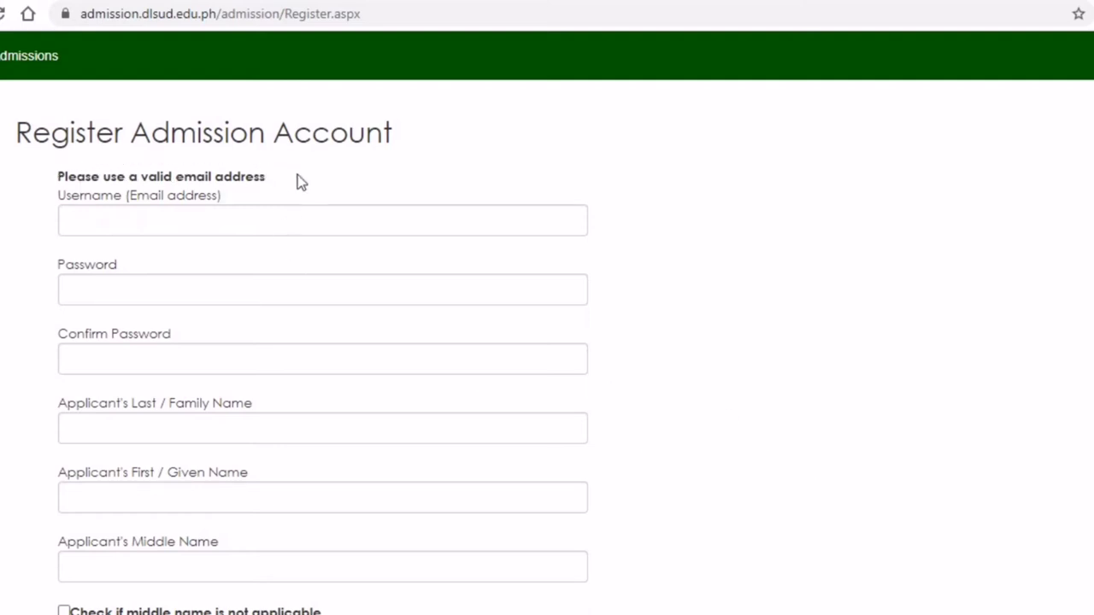
# - Enter the applicant's e-mail address as username and a matching account password twice
pyautogui.click(186, 226)
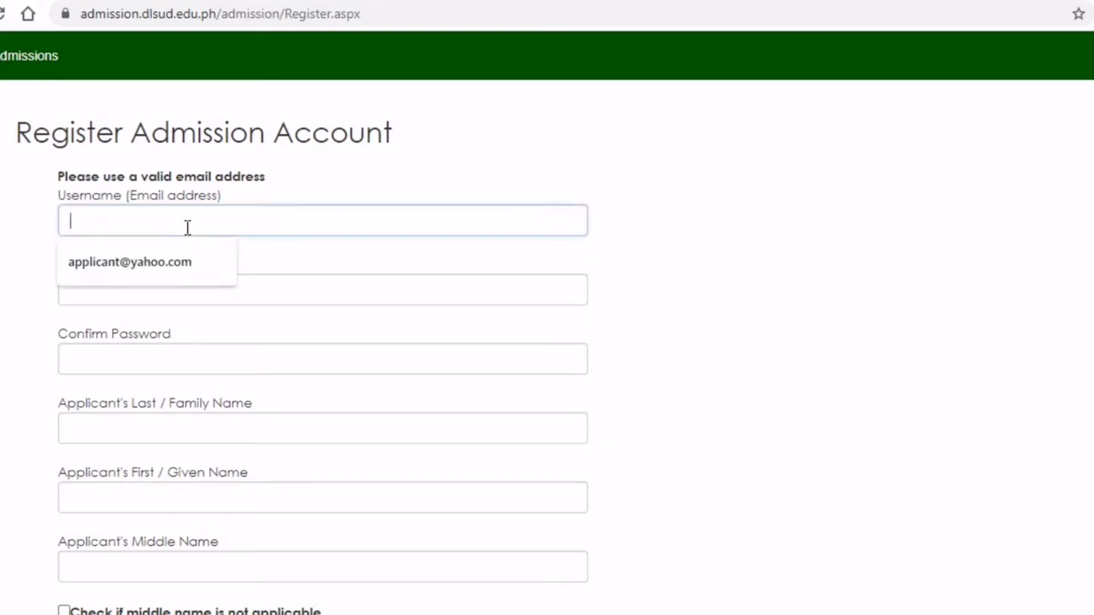
pyautogui.write('dlu')
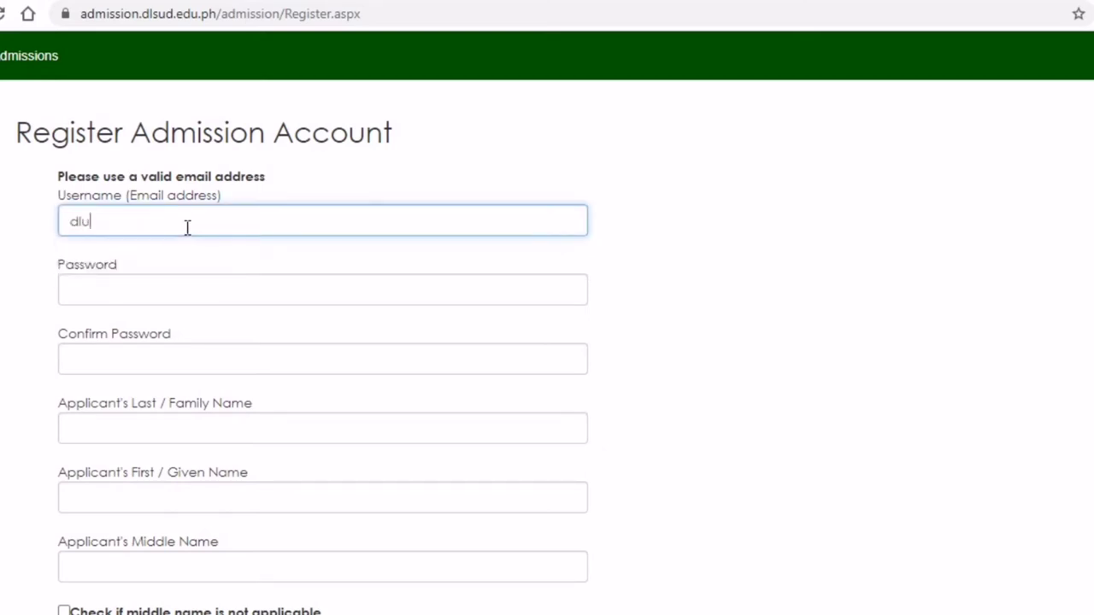
pyautogui.press('BackSpace')
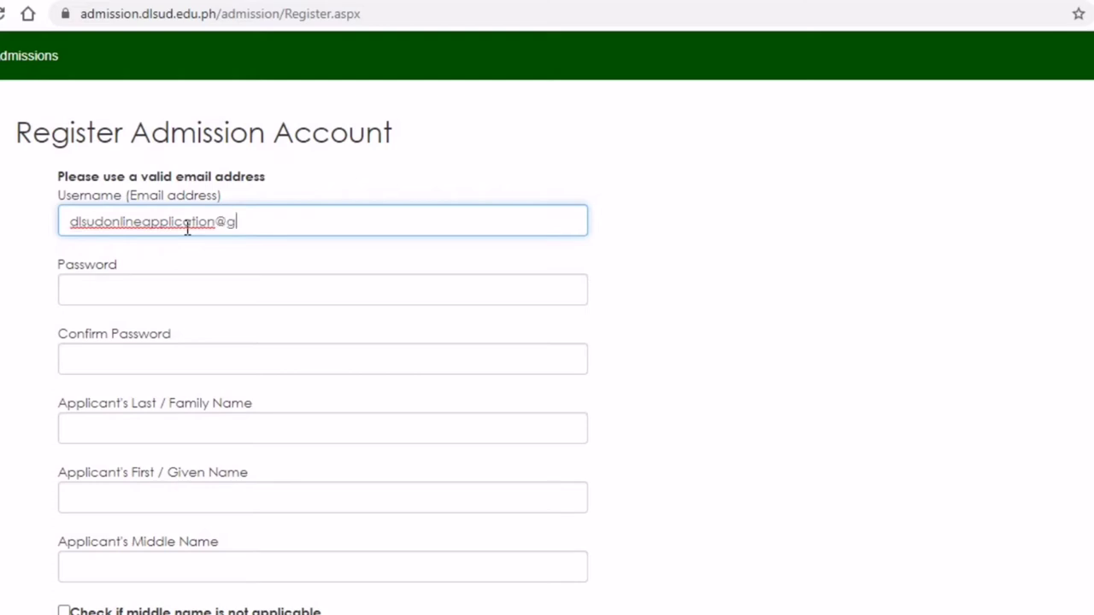
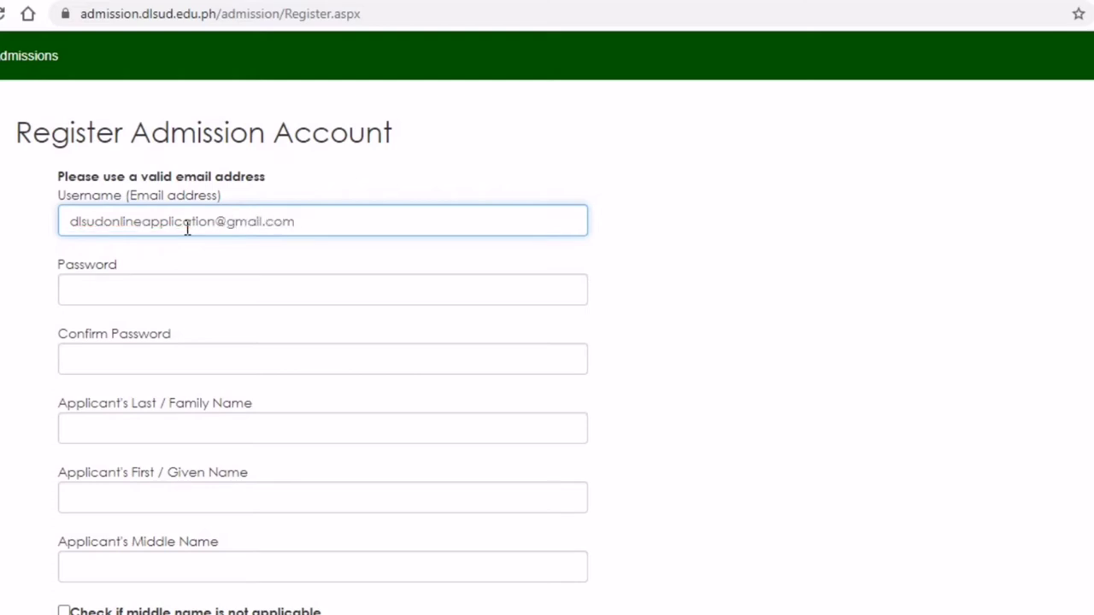
pyautogui.click(176, 296)
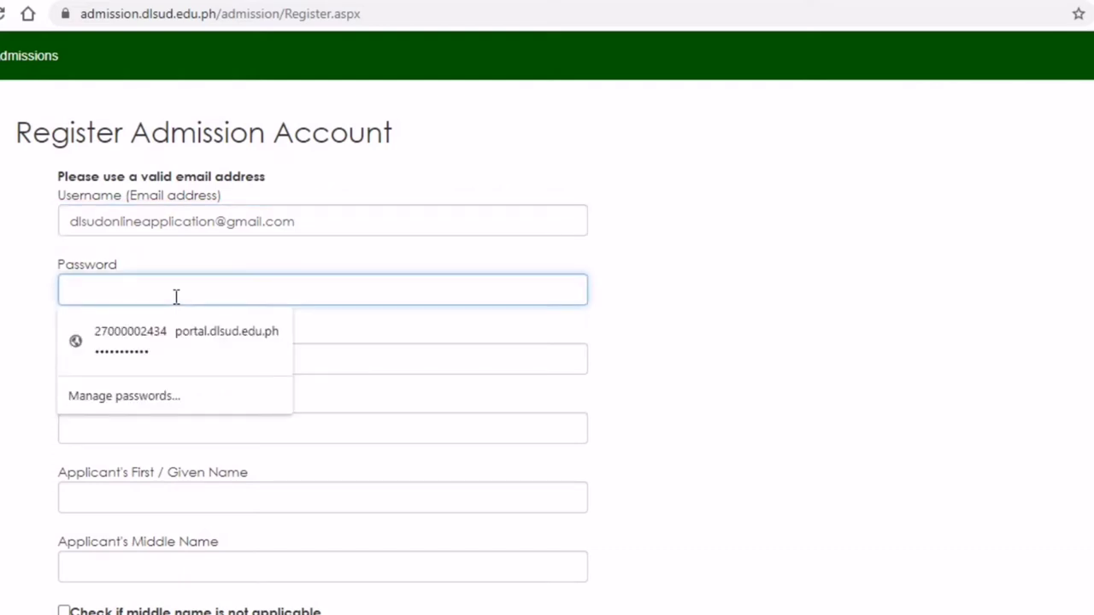
pyautogui.write('******')
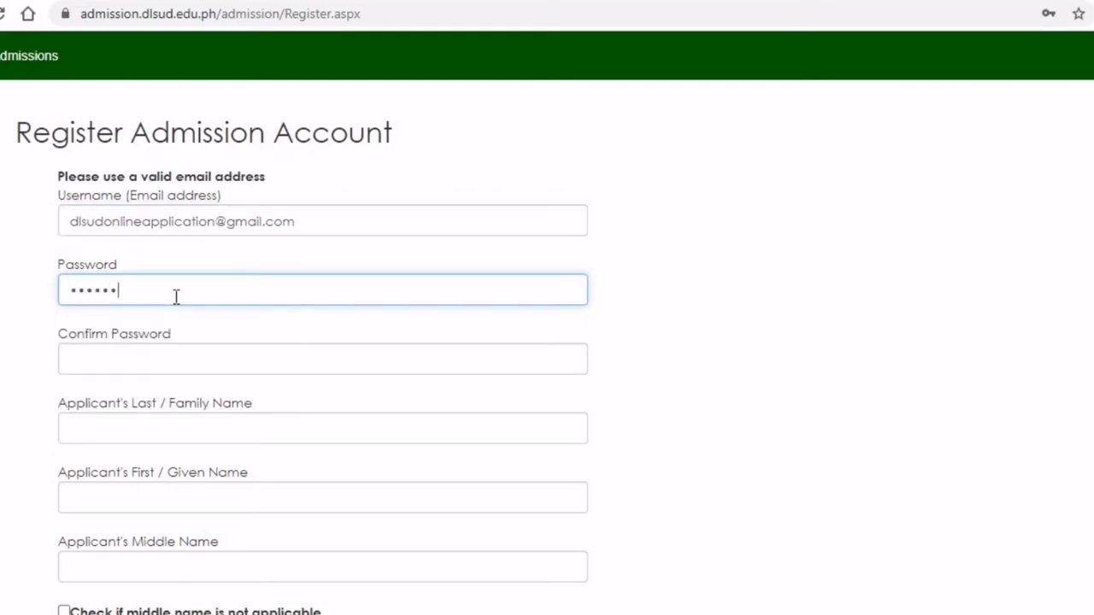
pyautogui.click(177, 357)
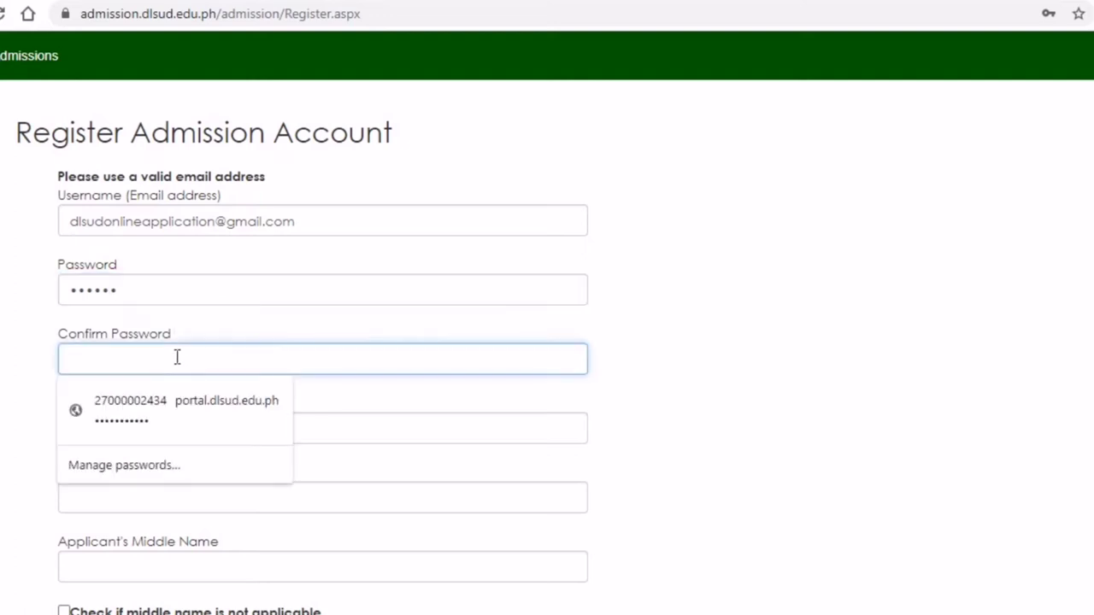
pyautogui.write('******')
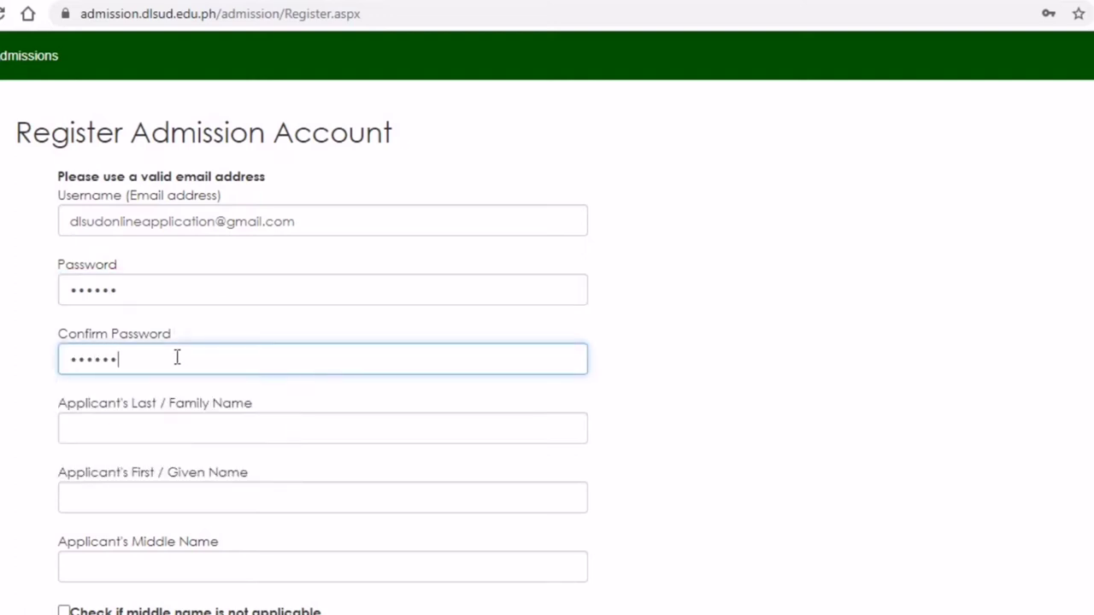
# - Fill in the applicant's last, first and middle names
pyautogui.click(179, 434)
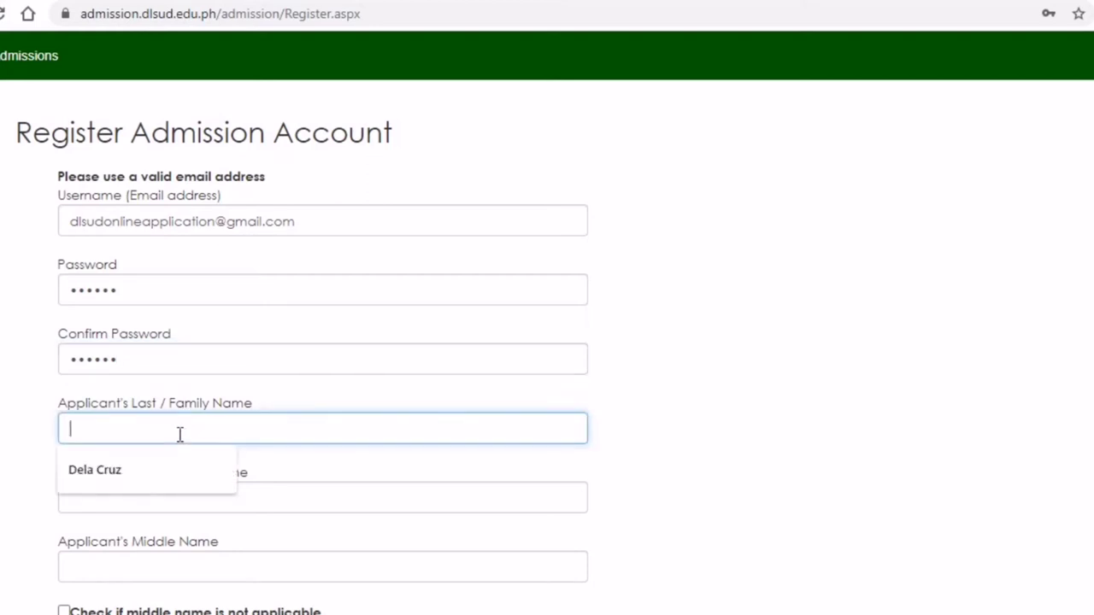
pyautogui.click(166, 506)
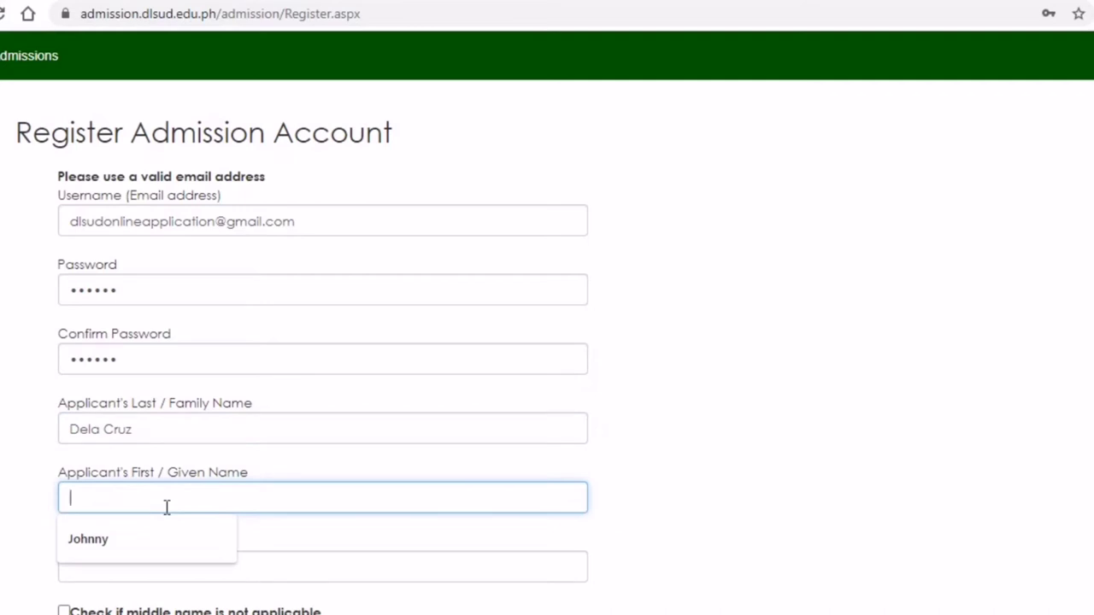
pyautogui.click(173, 567)
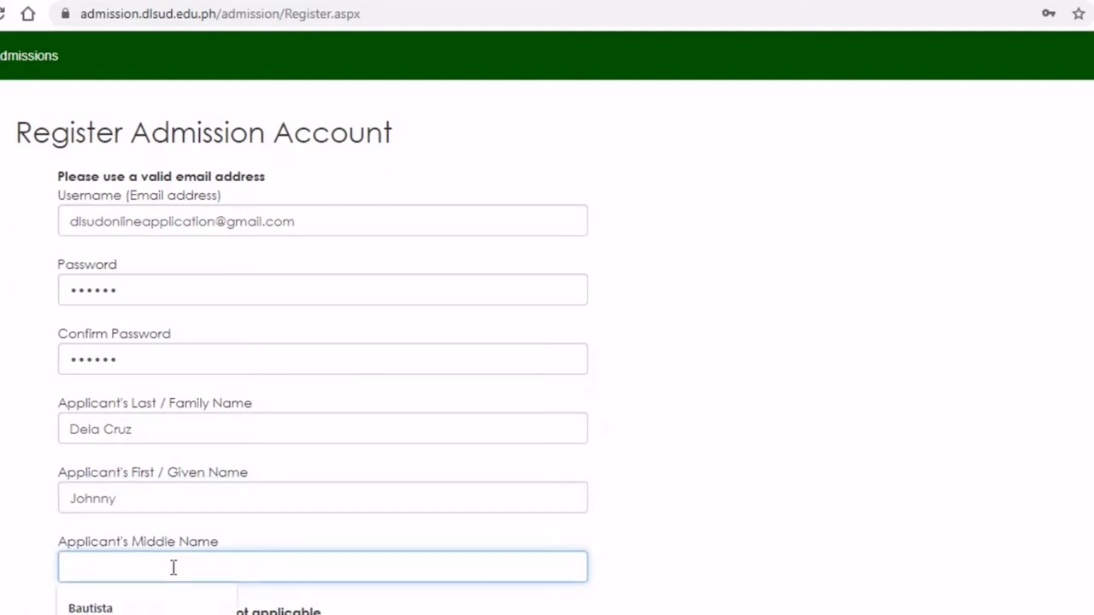
pyautogui.scroll(-1, 174, 567)
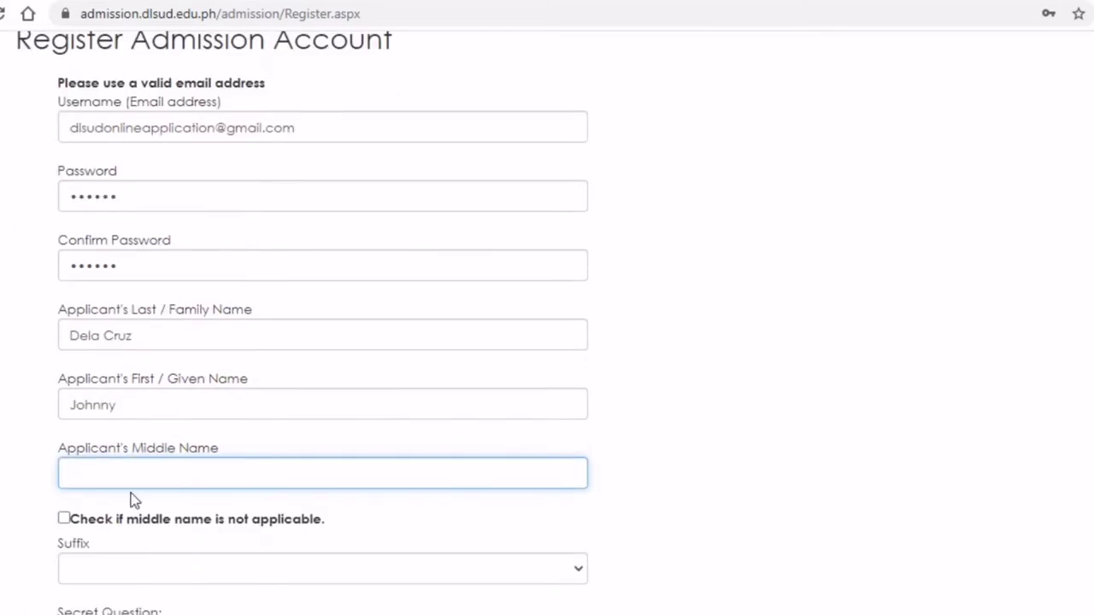
pyautogui.click(190, 478)
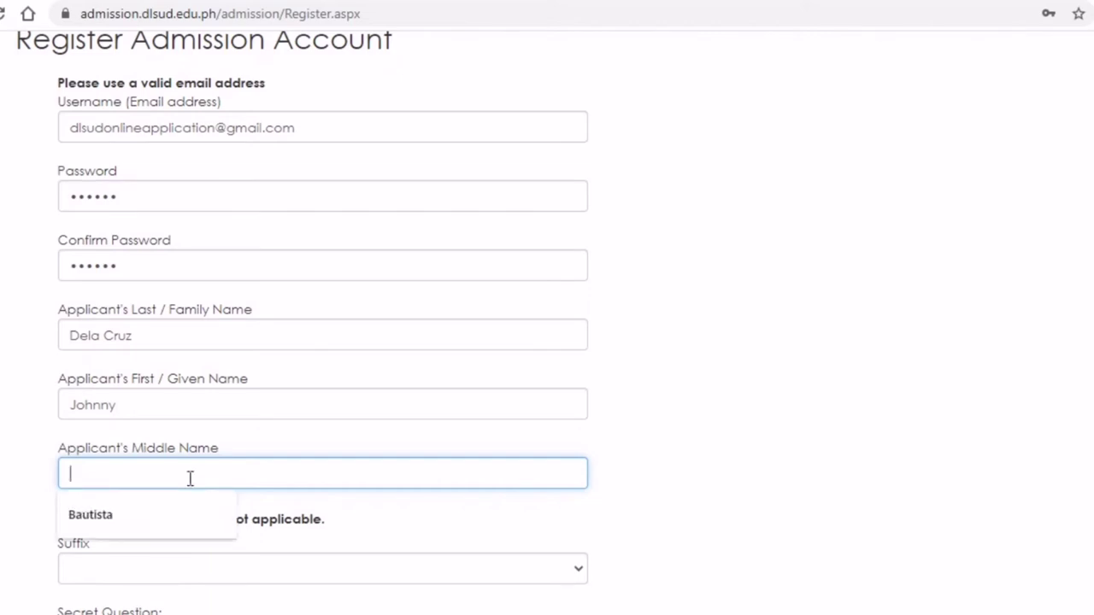
pyautogui.press('BackSpace')
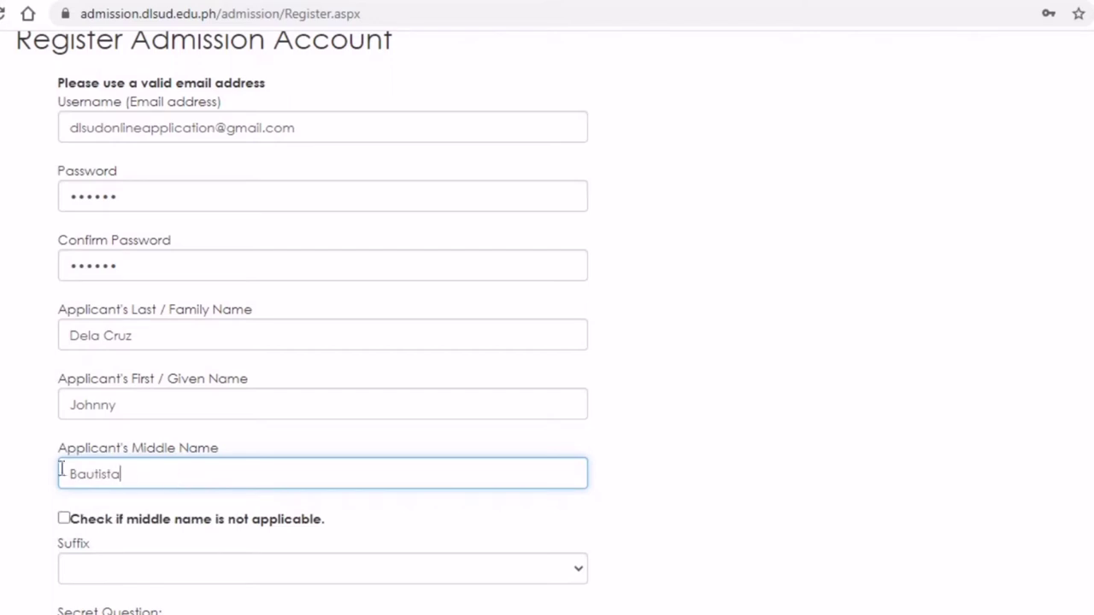
pyautogui.click(3, 457)
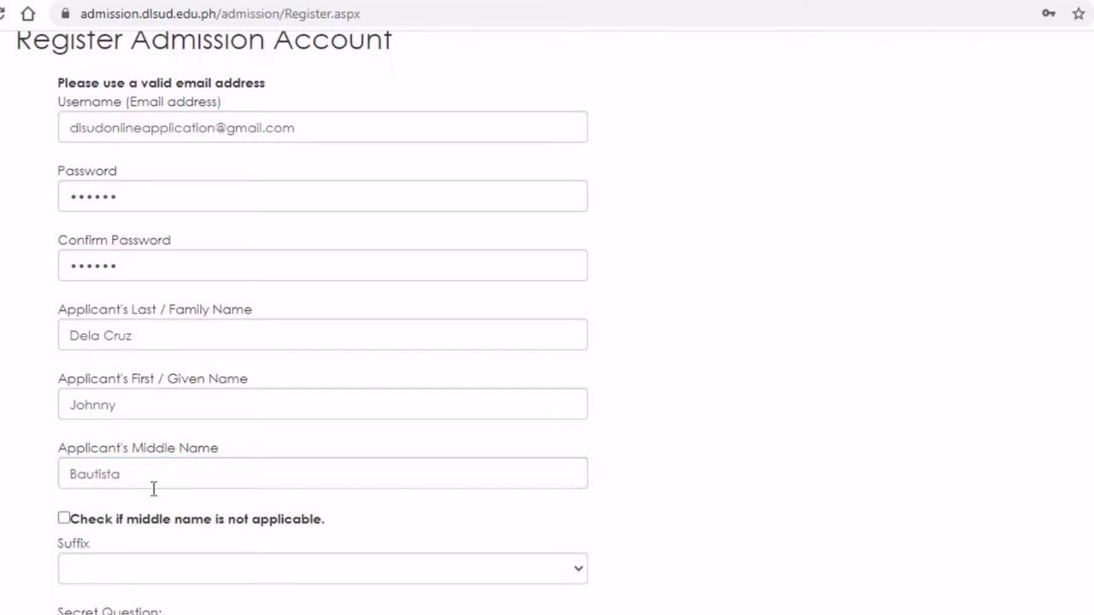
pyautogui.click(64, 518)
# - Keep the middle name applicable, leave the suffix blank, and choose the mother's-middle-name secret question
pyautogui.click(64, 518)
pyautogui.scroll(-2, 487, 394)
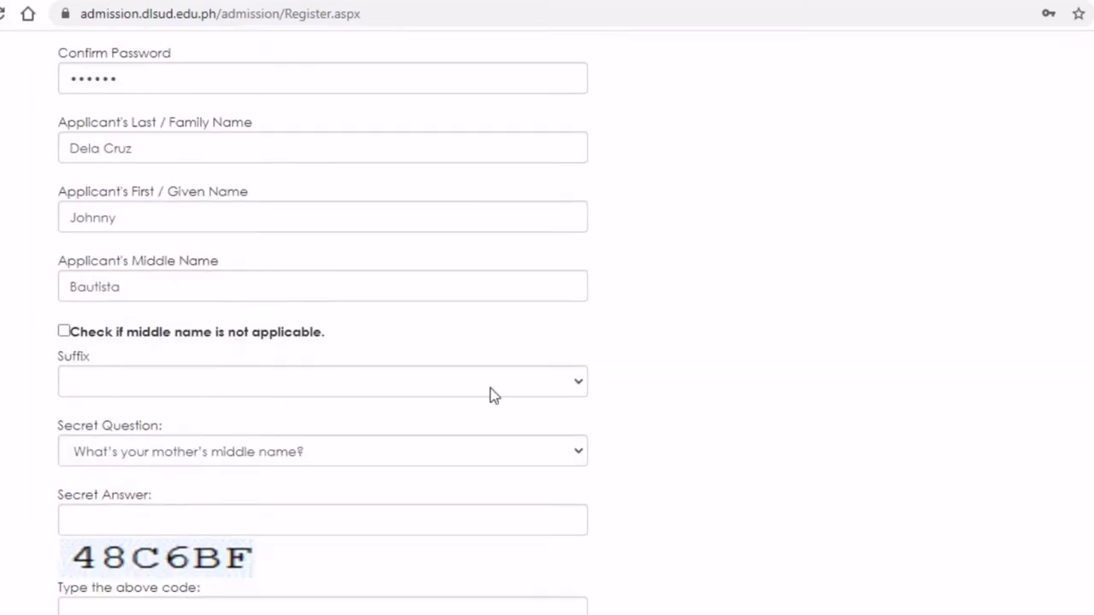
pyautogui.click(579, 386)
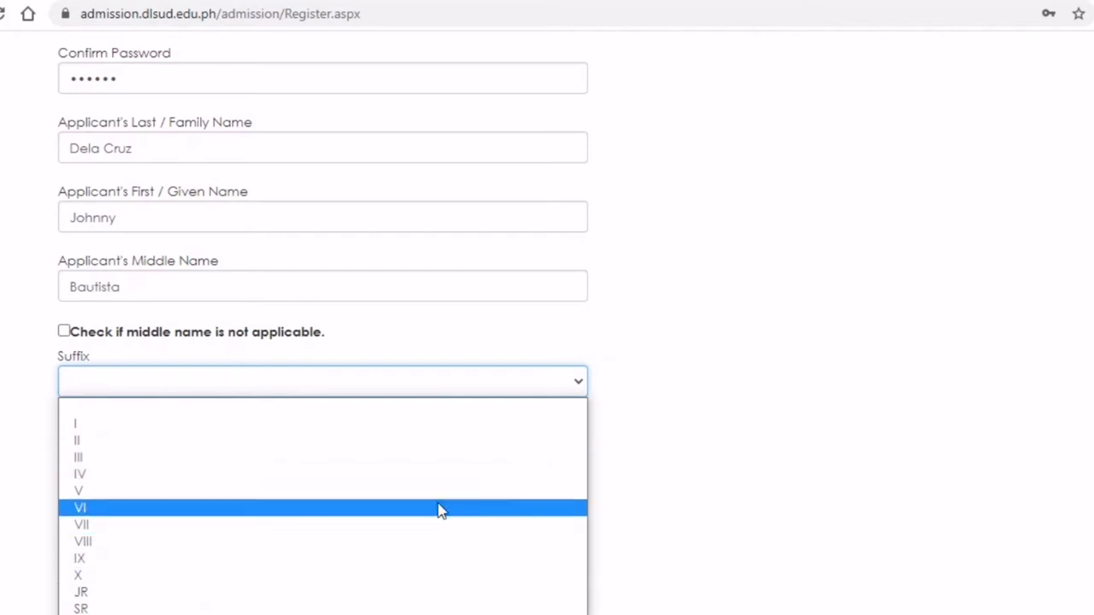
pyautogui.click(2, 401)
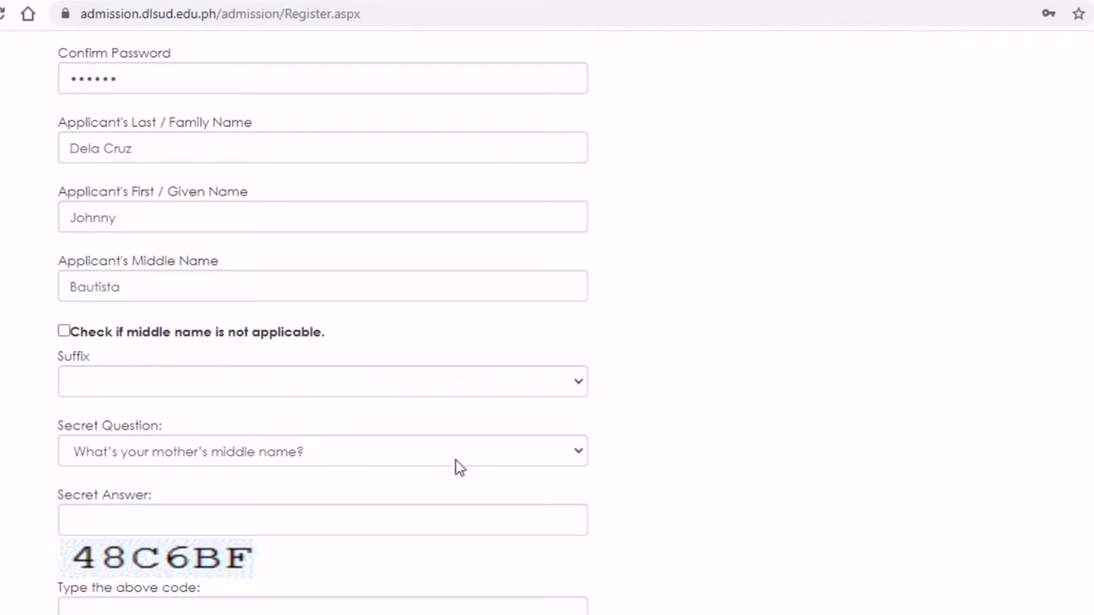
pyautogui.click(579, 456)
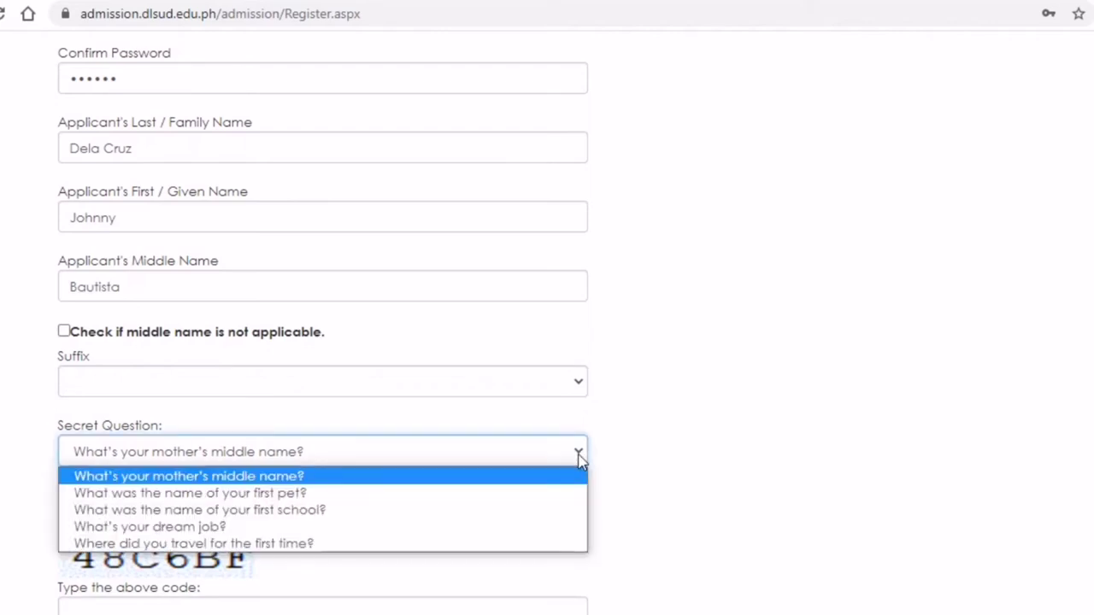
pyautogui.click(370, 480)
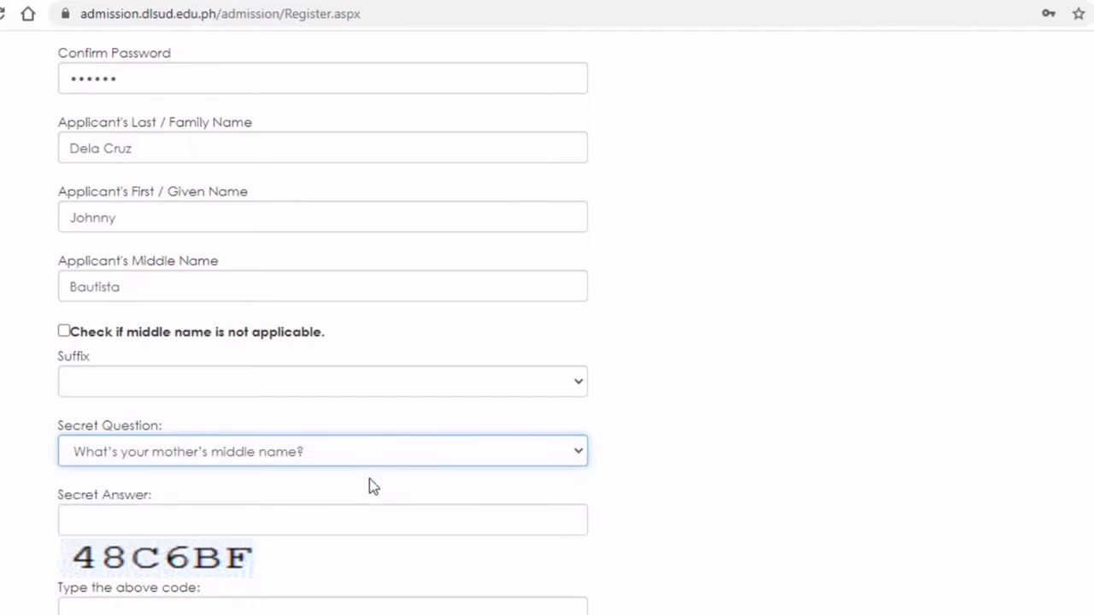
# - Enter the secret answer and the displayed security code, then submit the registration
pyautogui.scroll(-1, 373, 486)
pyautogui.click(251, 429)
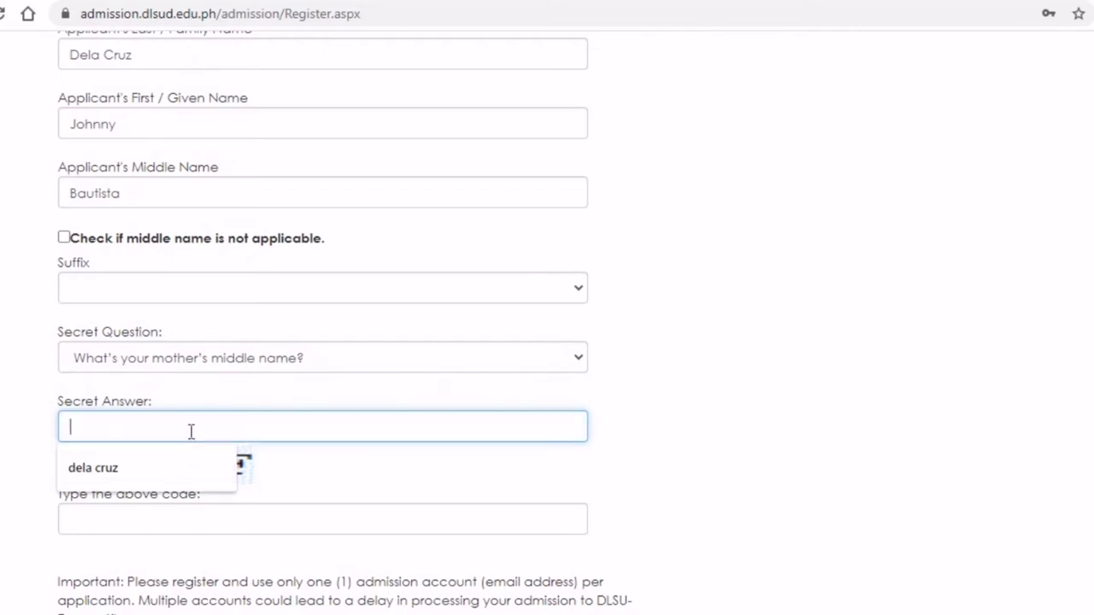
pyautogui.press('Tab')
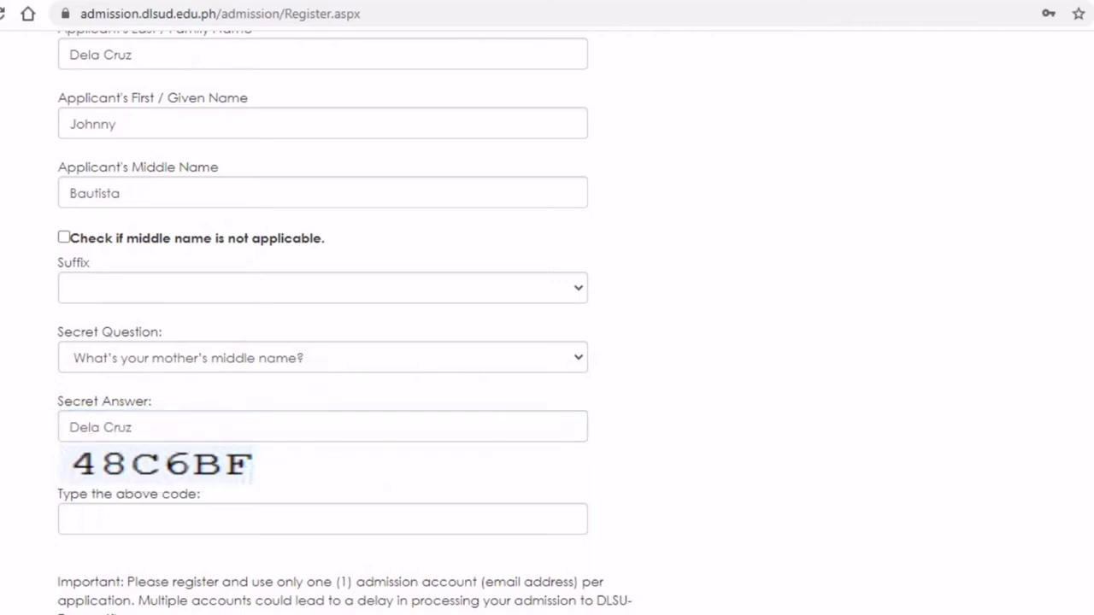
pyautogui.scroll(-1, 106, 415)
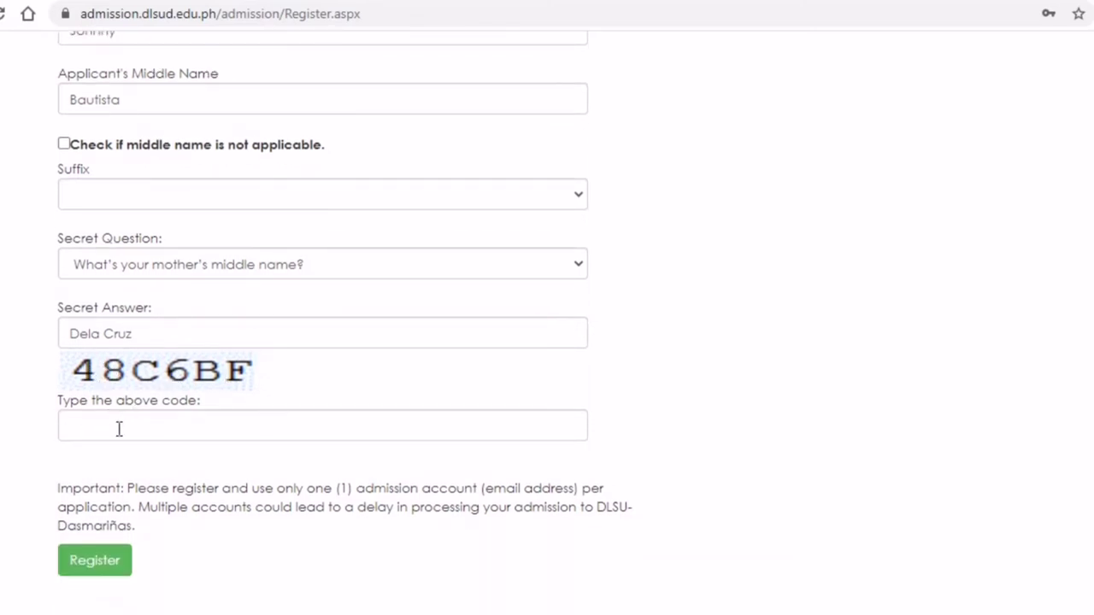
pyautogui.click(119, 429)
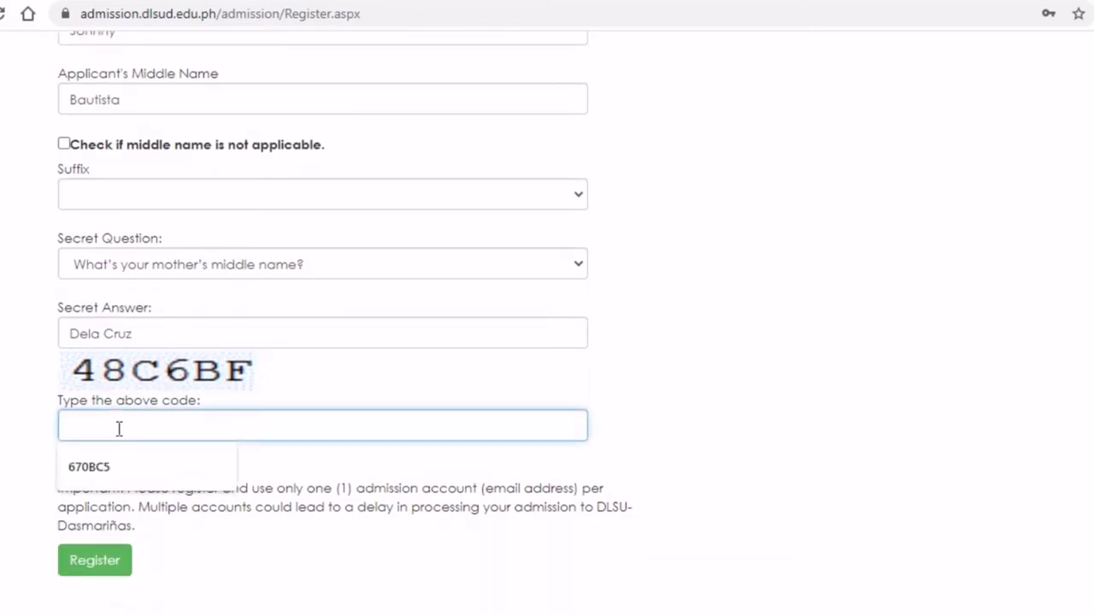
pyautogui.write('4')
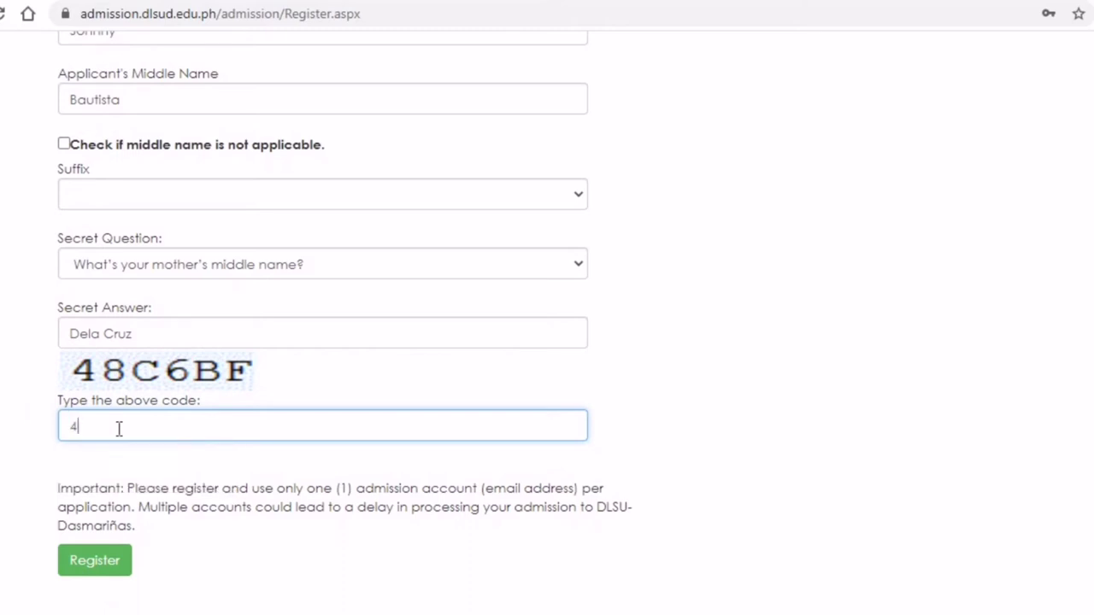
pyautogui.write('8c')
pyautogui.write('C')
pyautogui.write('6BF')
pyautogui.click(100, 561)
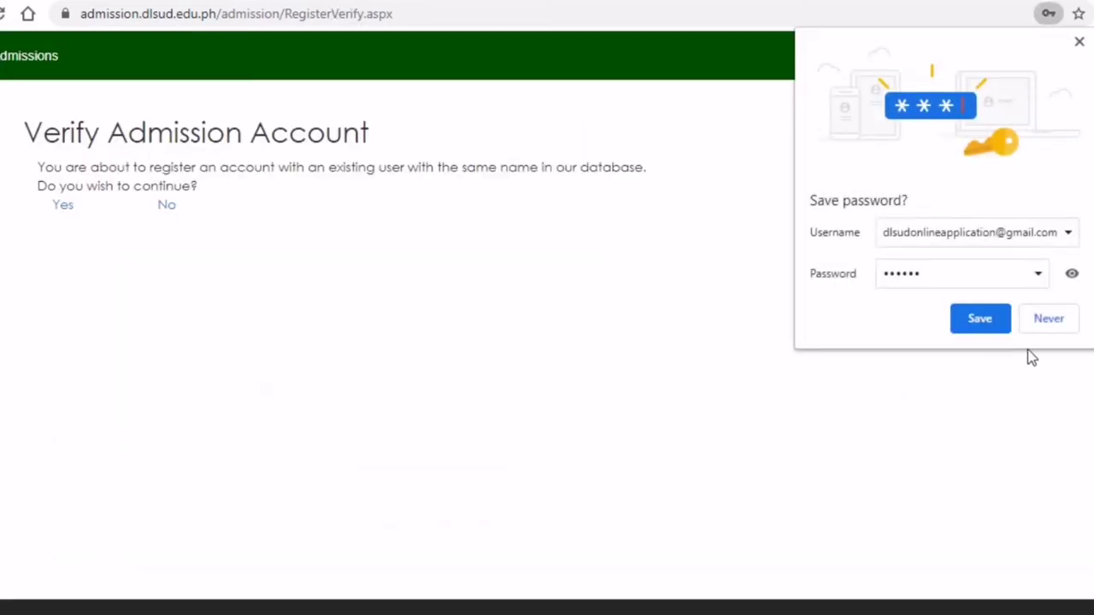
# - Save the password in Chrome, confirm registering despite the same-name user, and go to Gmail
pyautogui.click(980, 319)
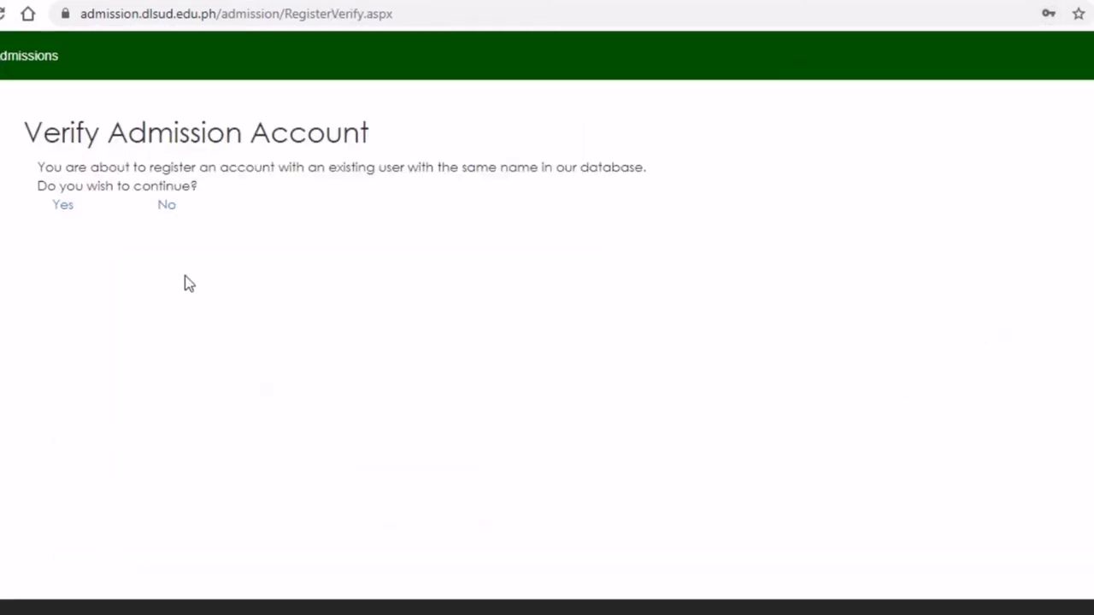
pyautogui.click(63, 209)
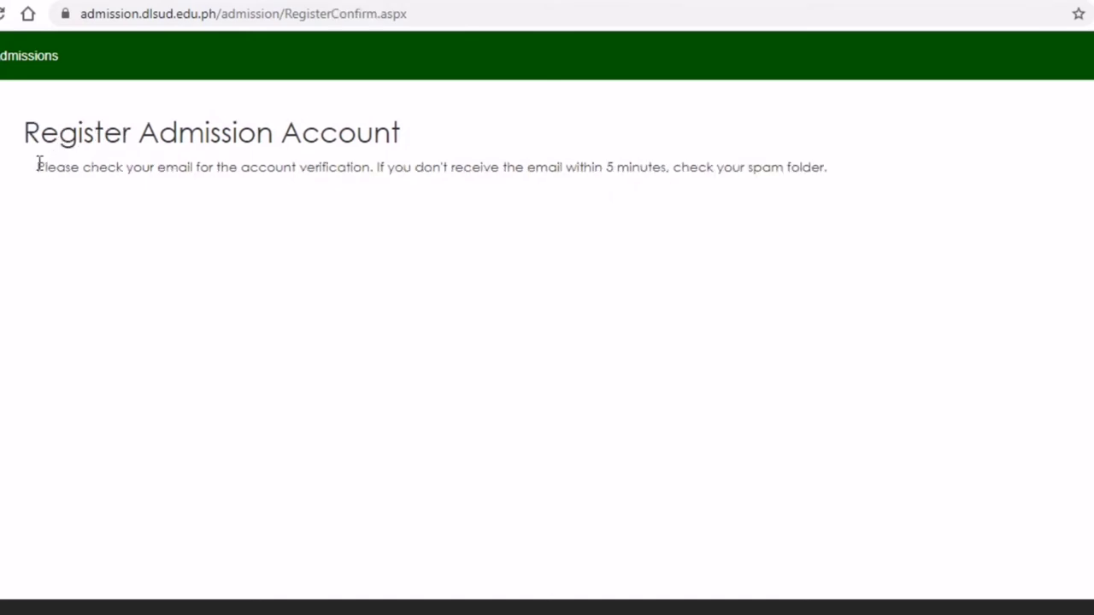
pyautogui.click(12, 2)
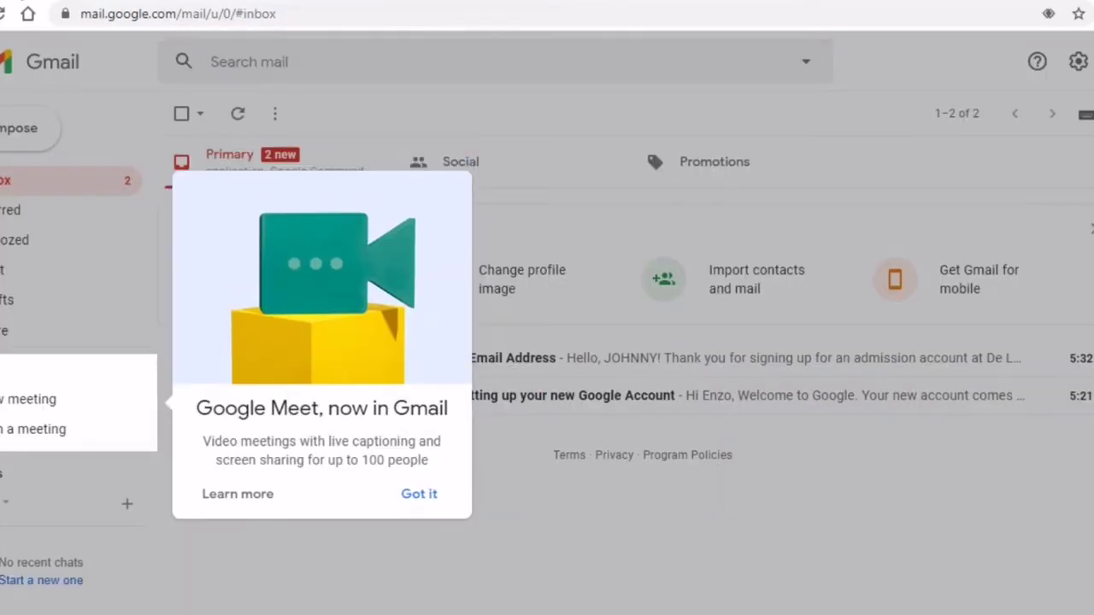
# - Dismiss the Google Meet popup and follow the Validate Email Address message's validation link
pyautogui.click(421, 496)
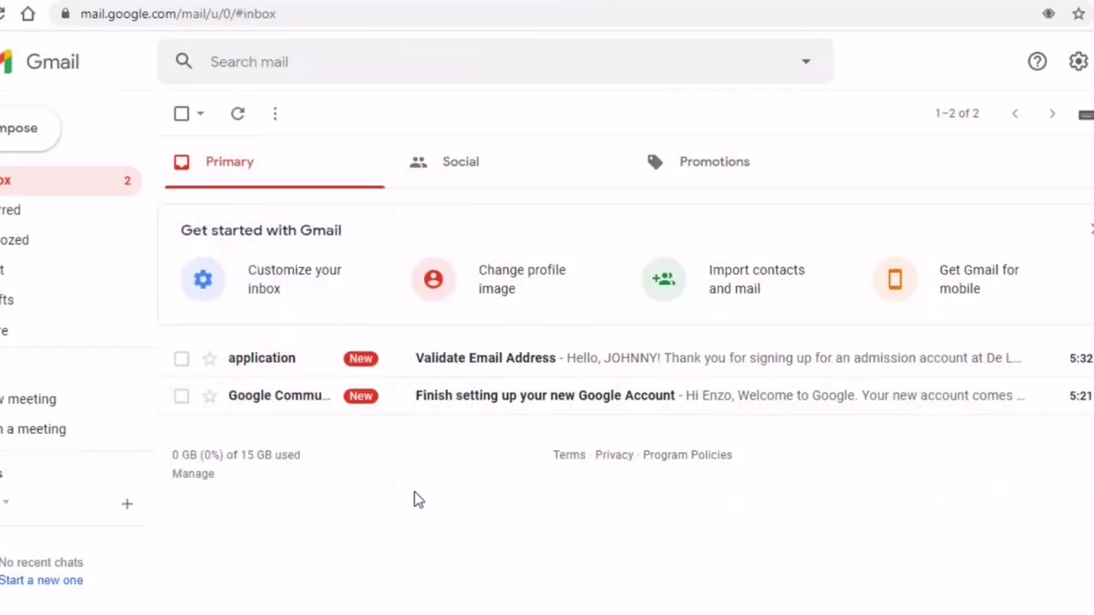
pyautogui.click(461, 362)
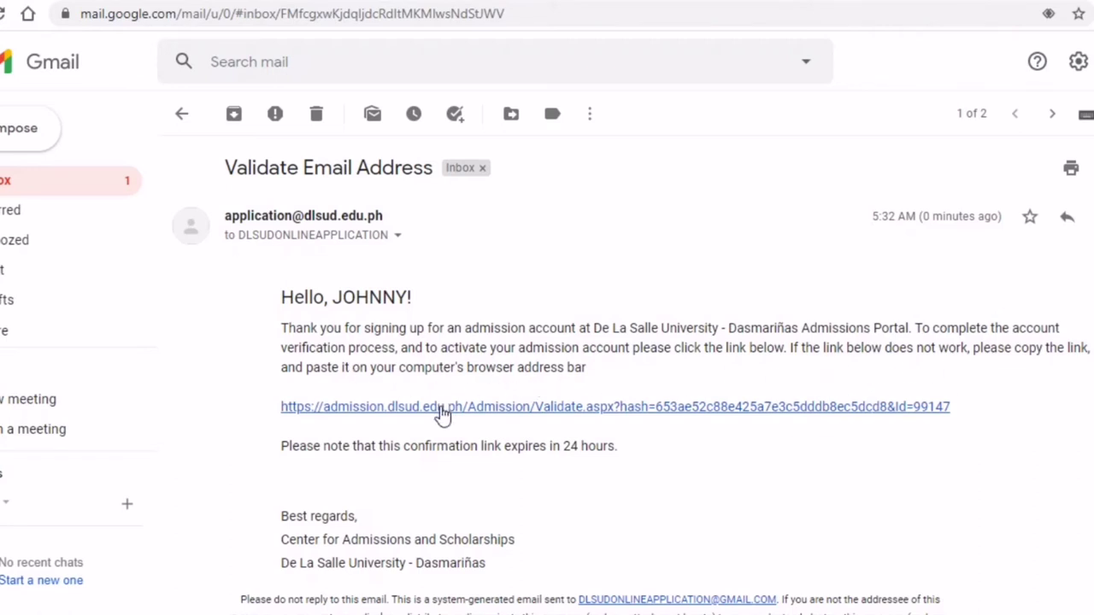
pyautogui.click(441, 410)
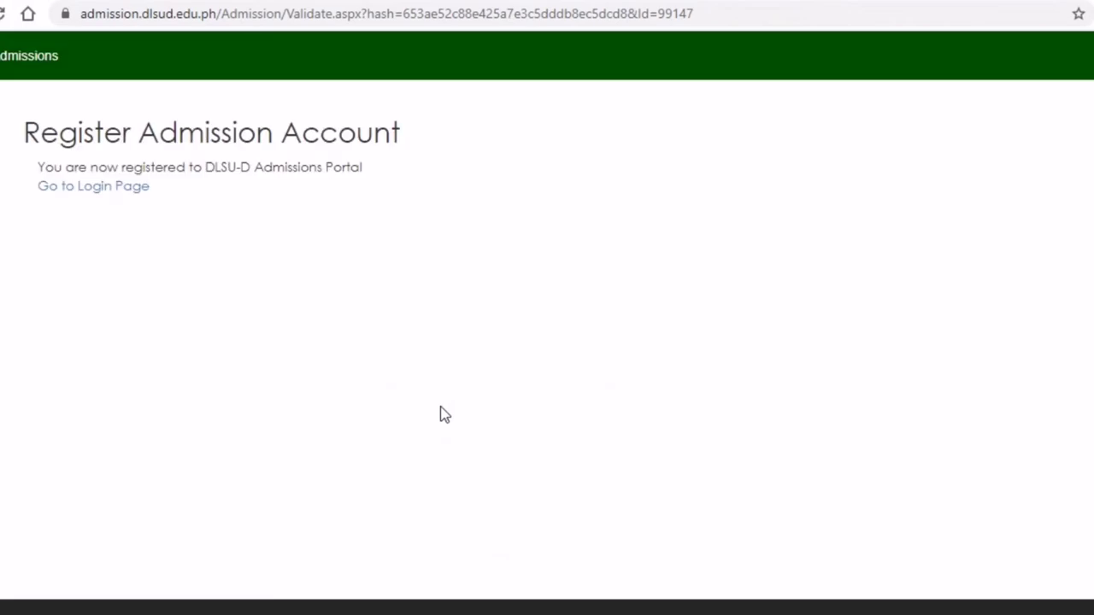
# - Go to the portal login page and log in to the admissions account
pyautogui.click(117, 194)
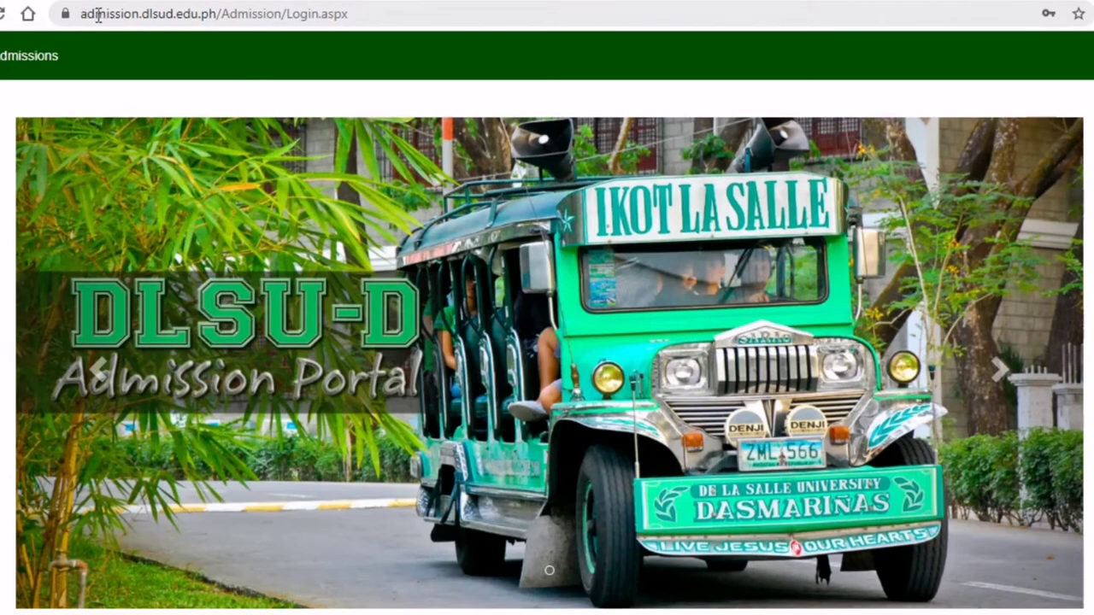
pyautogui.scroll(-3, 852, 335)
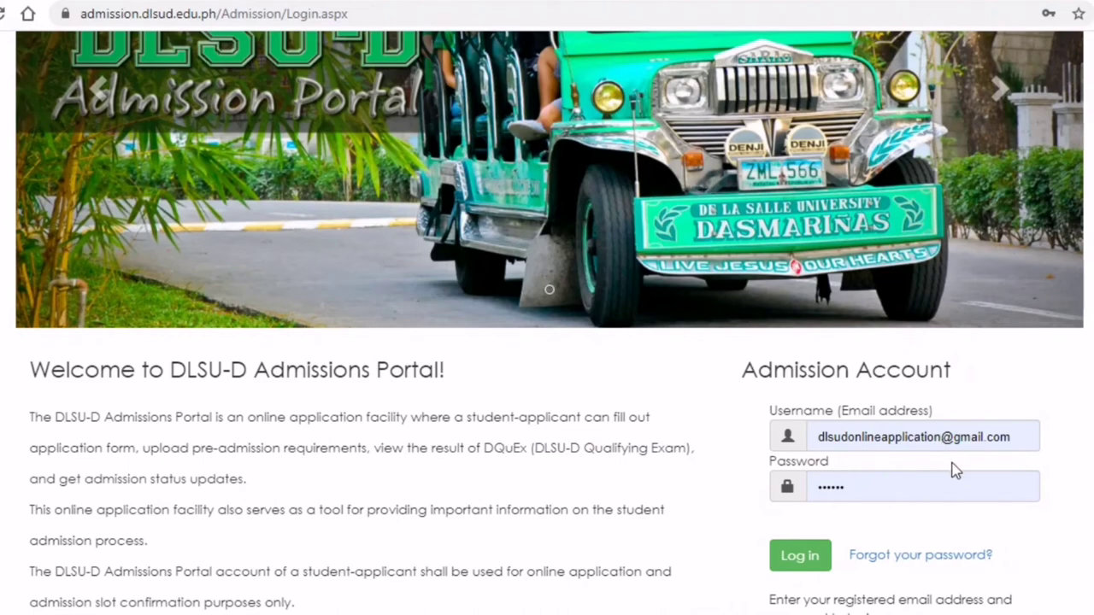
pyautogui.scroll(-1, 886, 520)
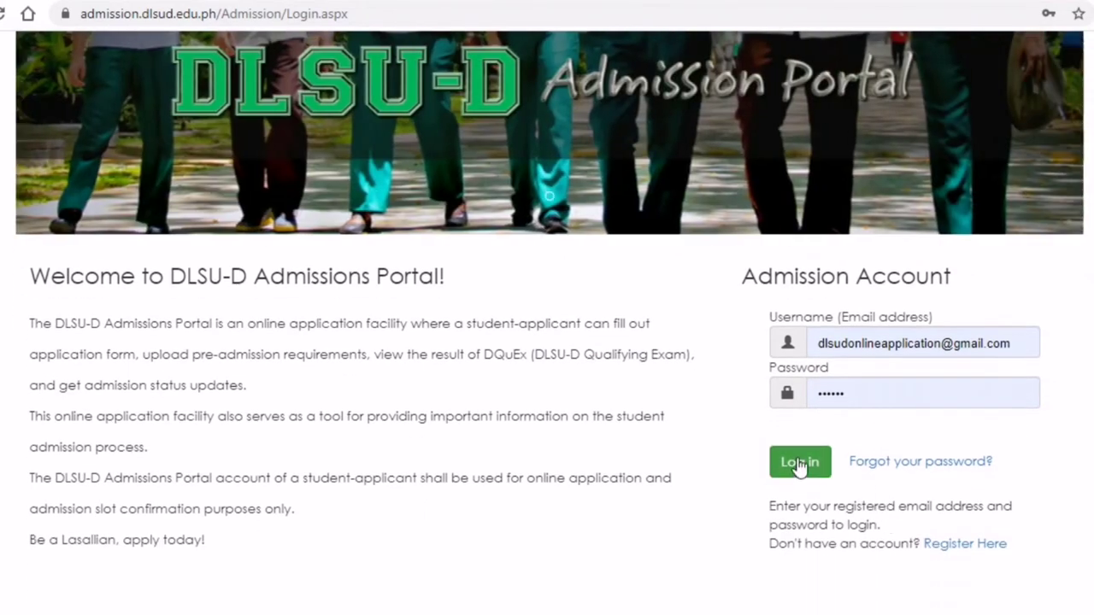
pyautogui.click(799, 464)
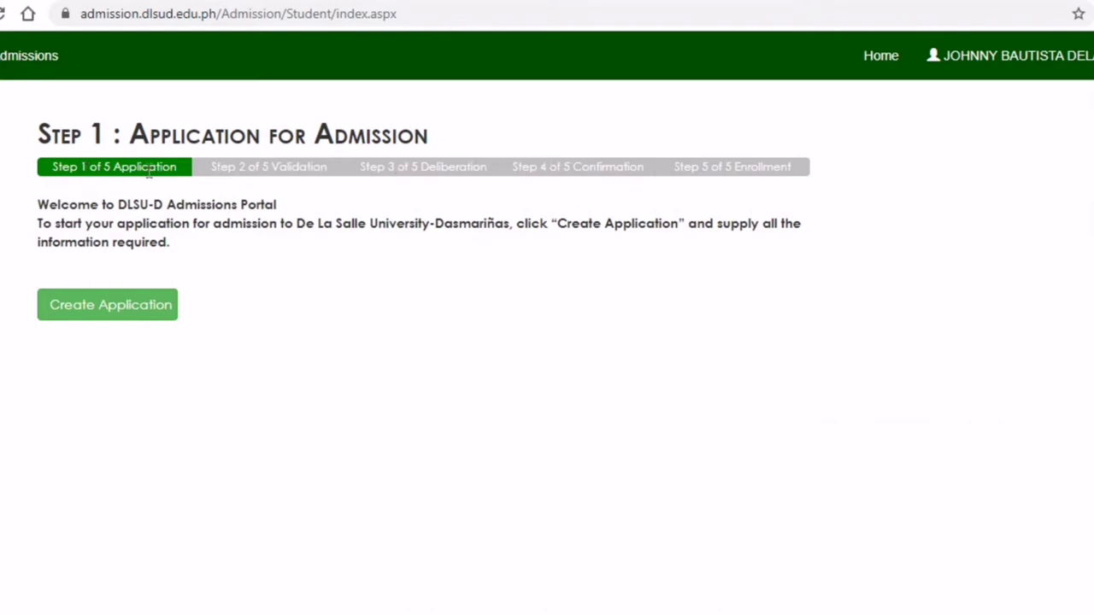
# - Create a new application and, after trying other categories, settle on COLLEGE FRESHMAN
pyautogui.click(100, 306)
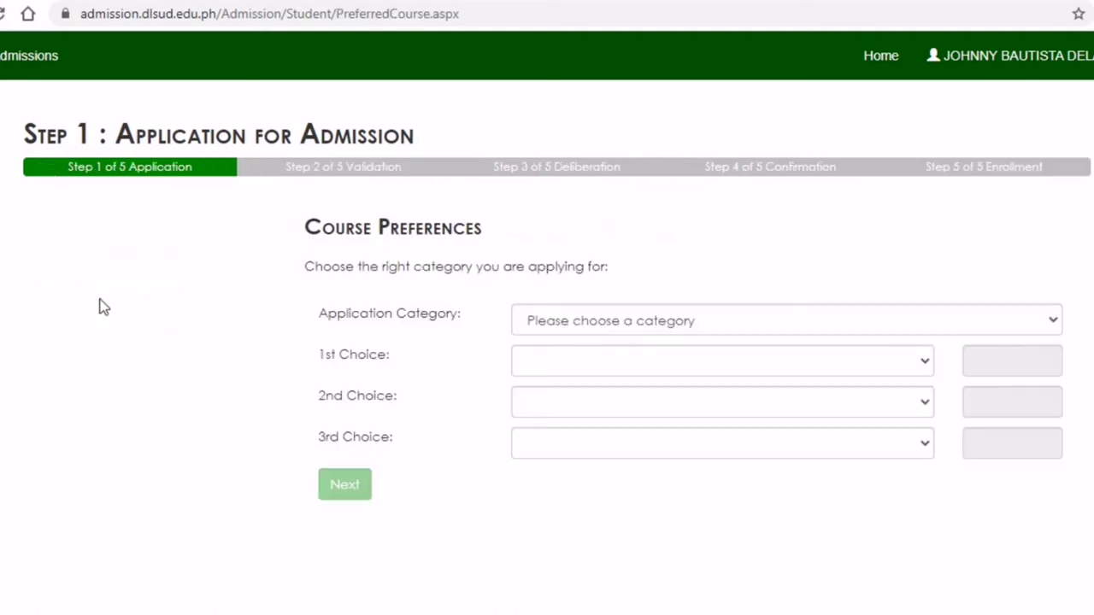
pyautogui.click(1057, 321)
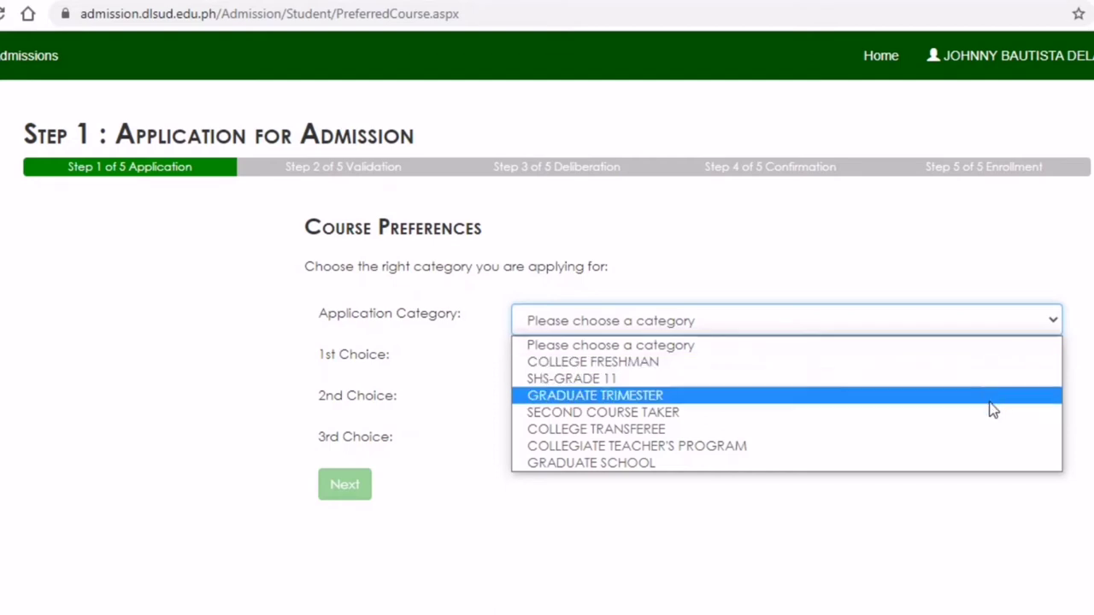
pyautogui.click(749, 366)
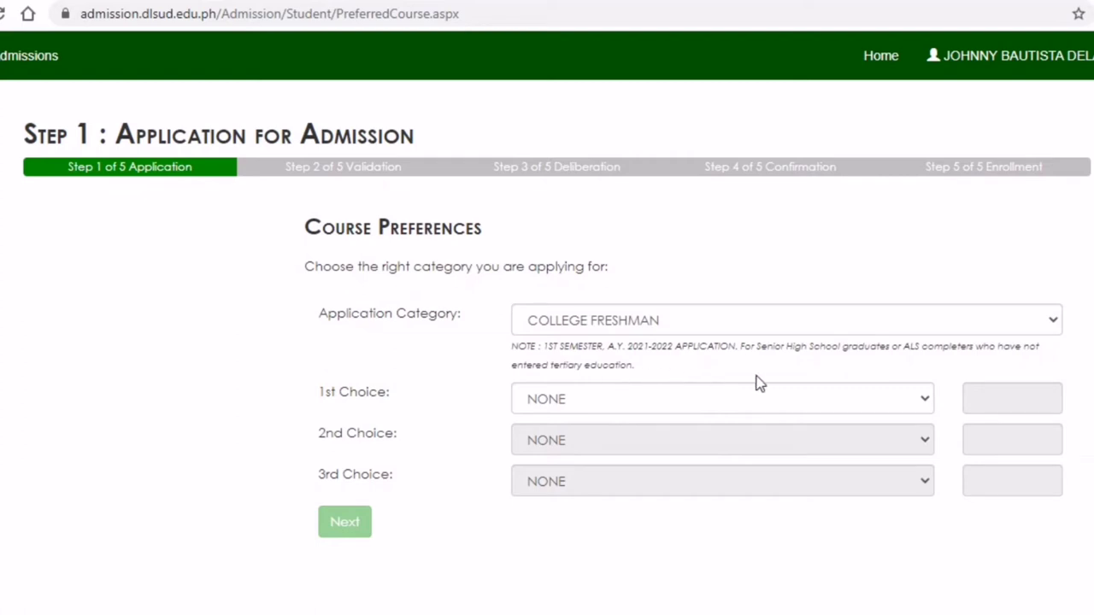
pyautogui.click(1051, 325)
pyautogui.click(930, 382)
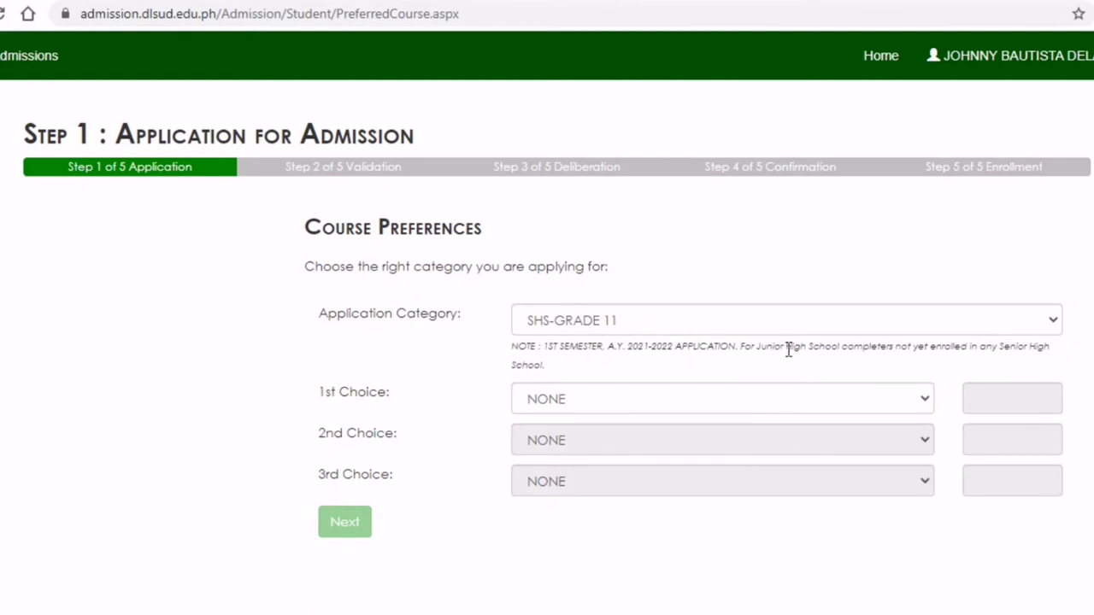
pyautogui.click(1053, 320)
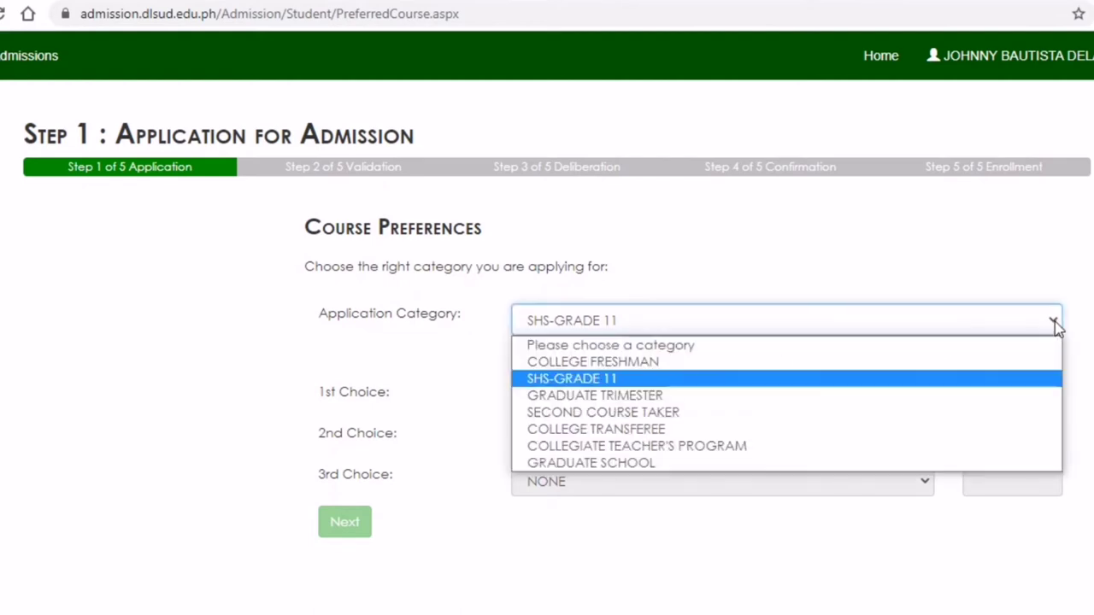
pyautogui.click(961, 397)
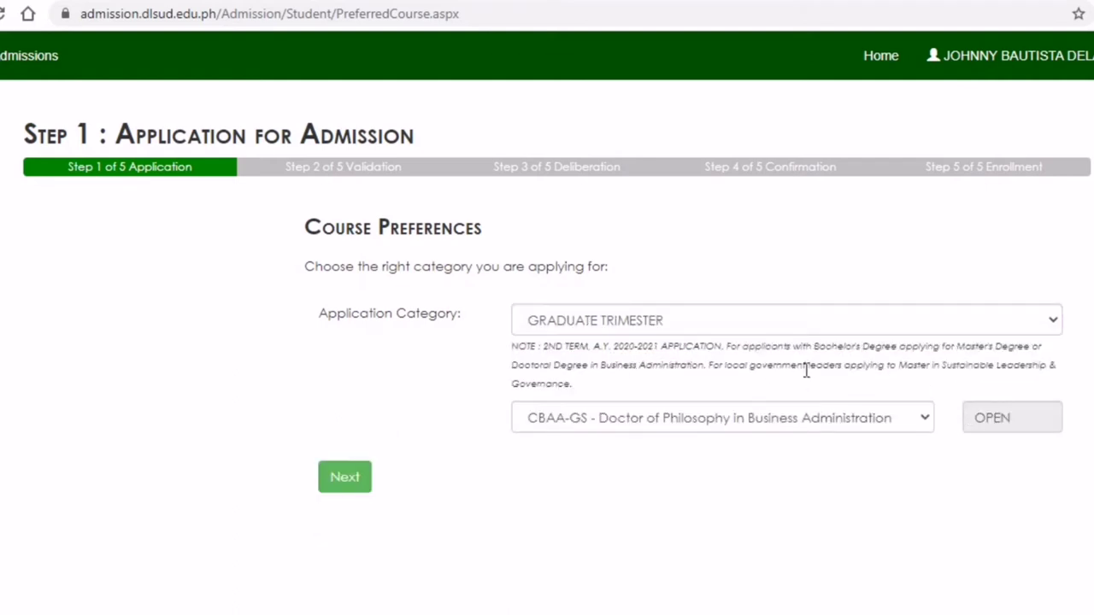
pyautogui.click(1051, 325)
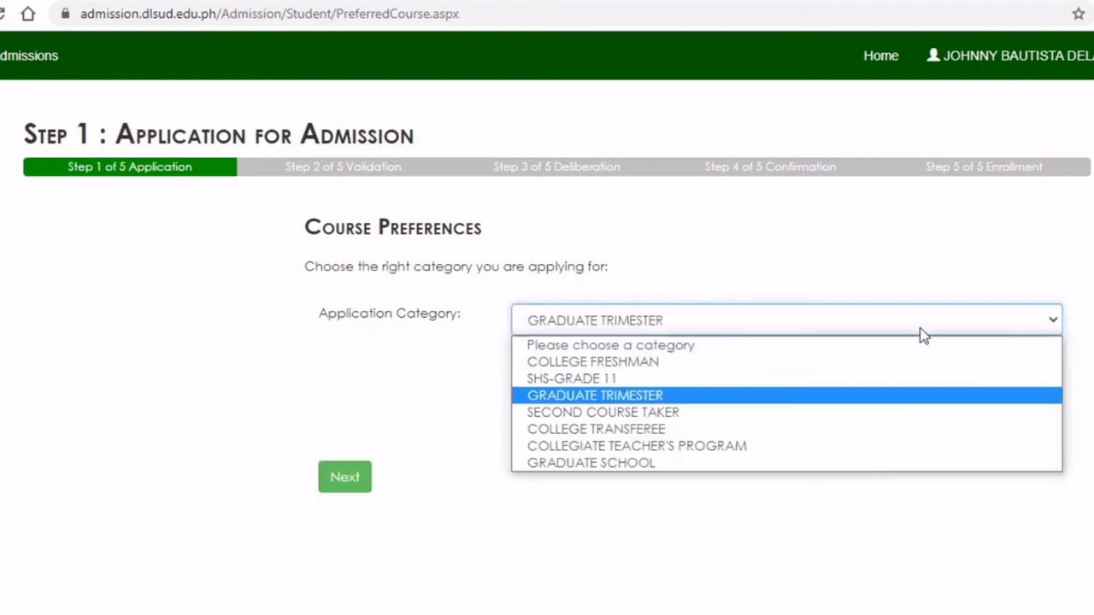
pyautogui.click(868, 362)
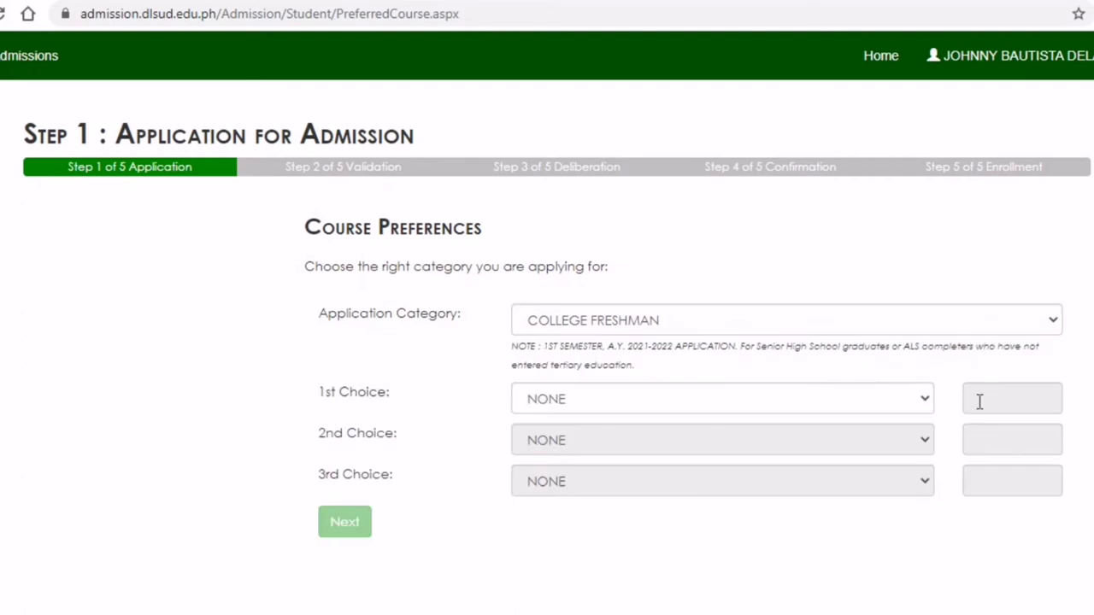
# - Choose CBAA - BS IN ACCOUNTANCY first and CBAA - BS IN ENTREPRENEURSHIP second, then continue
pyautogui.click(927, 401)
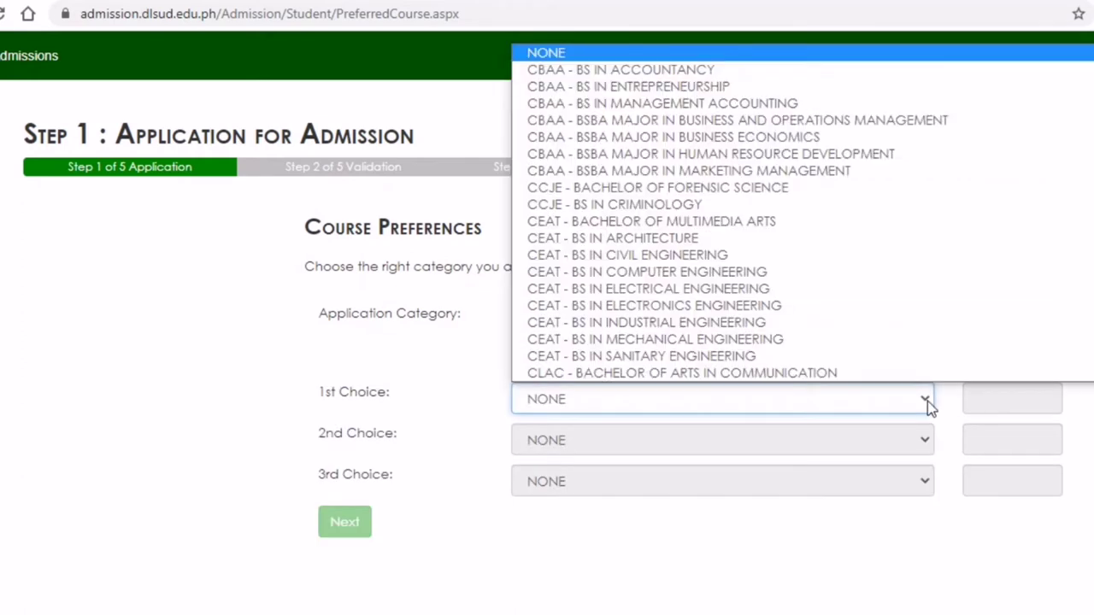
pyautogui.click(735, 72)
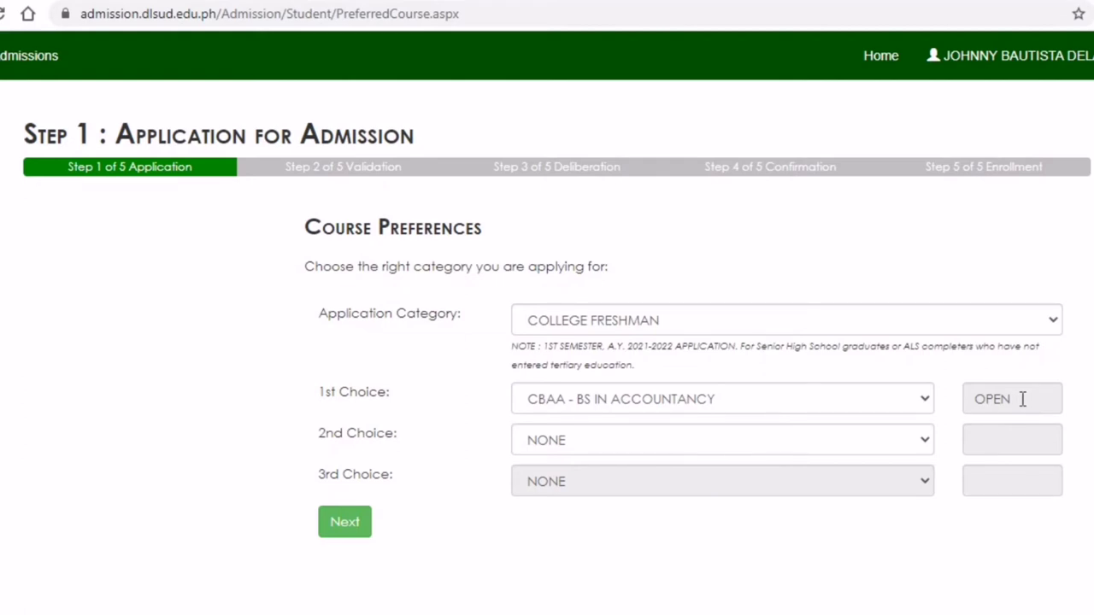
pyautogui.click(926, 443)
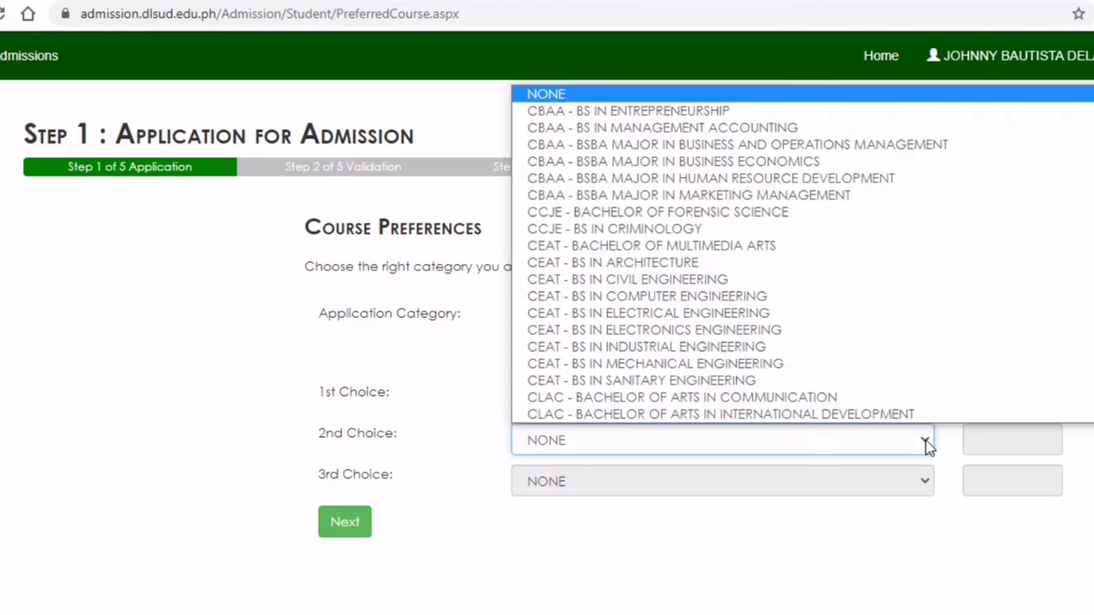
pyautogui.click(735, 111)
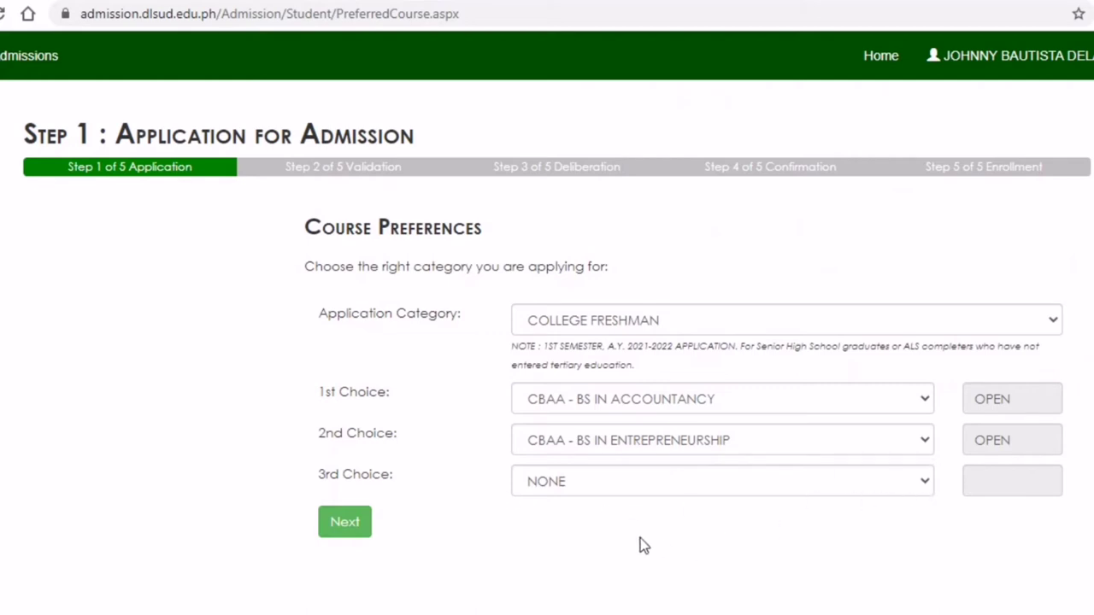
pyautogui.click(346, 527)
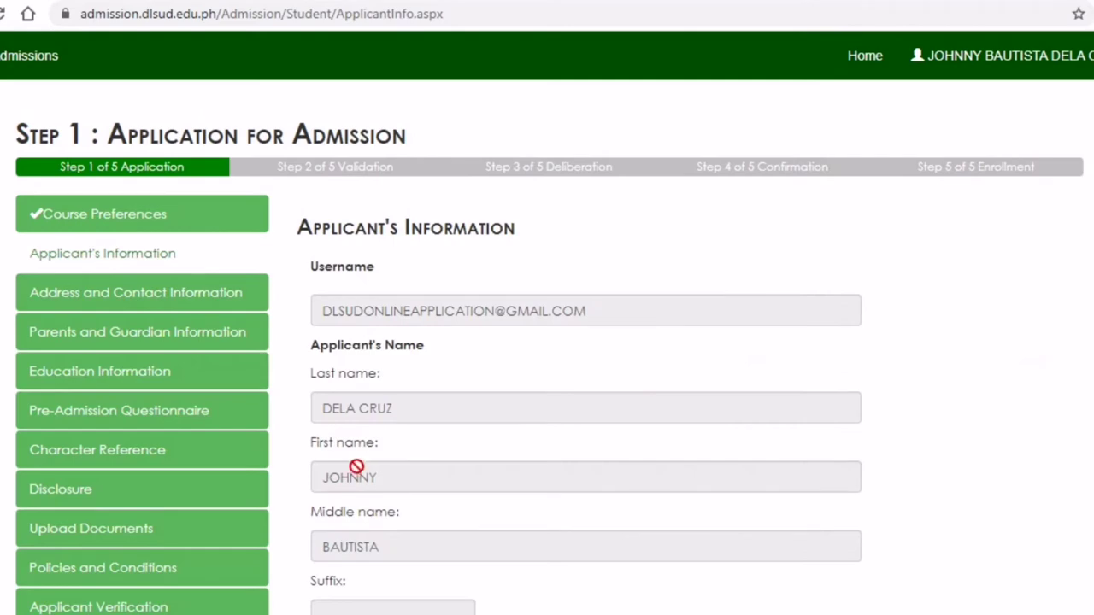
pyautogui.scroll(-3, 366, 464)
pyautogui.scroll(-1, 366, 464)
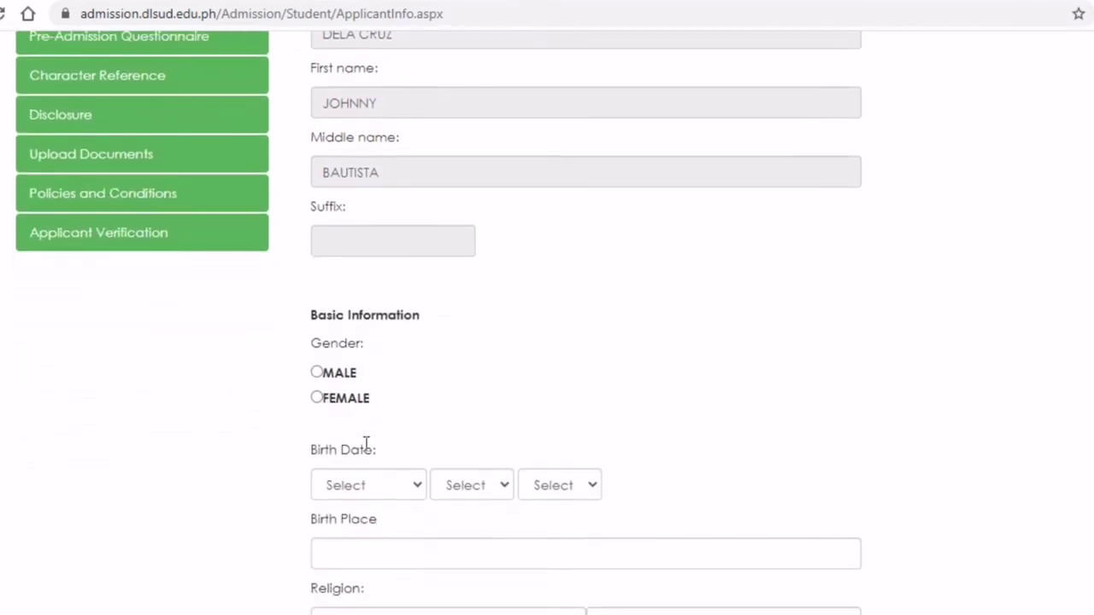
pyautogui.scroll(3, 419, 299)
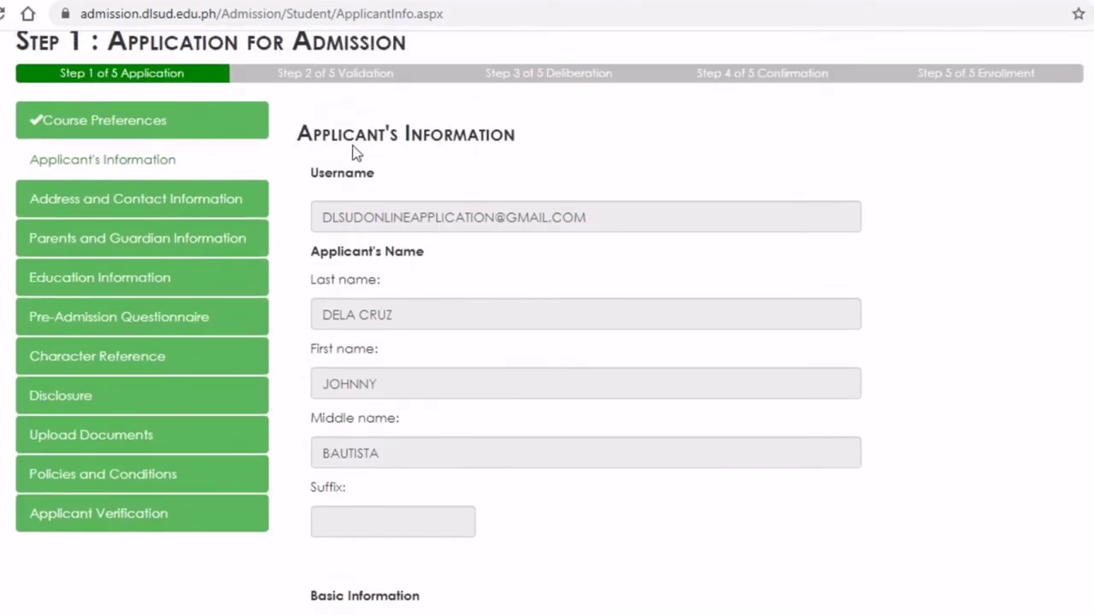
pyautogui.scroll(-4, 511, 491)
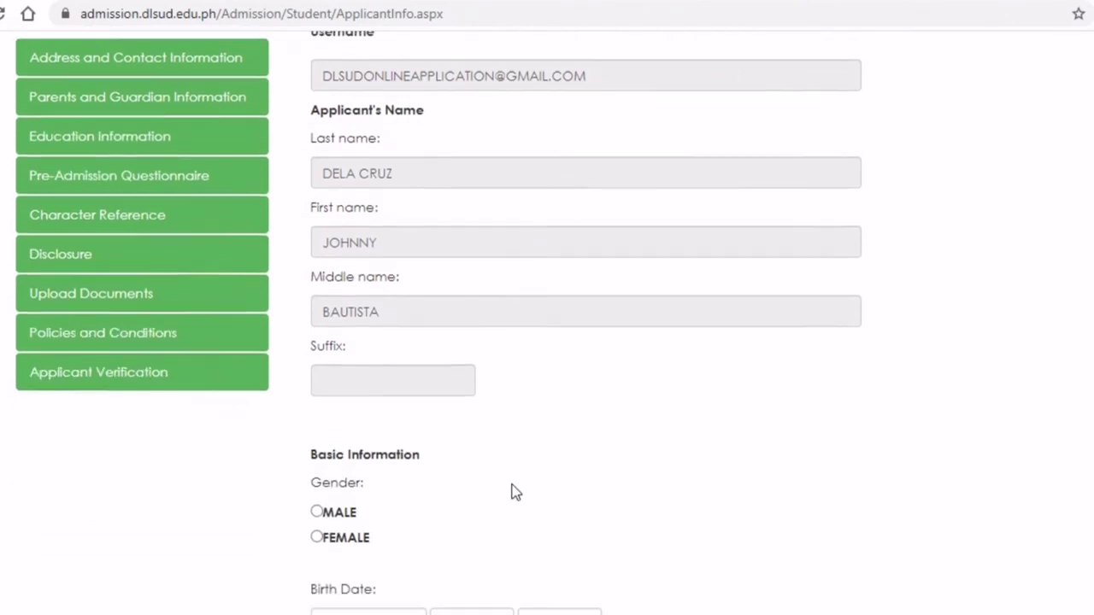
pyautogui.click(316, 280)
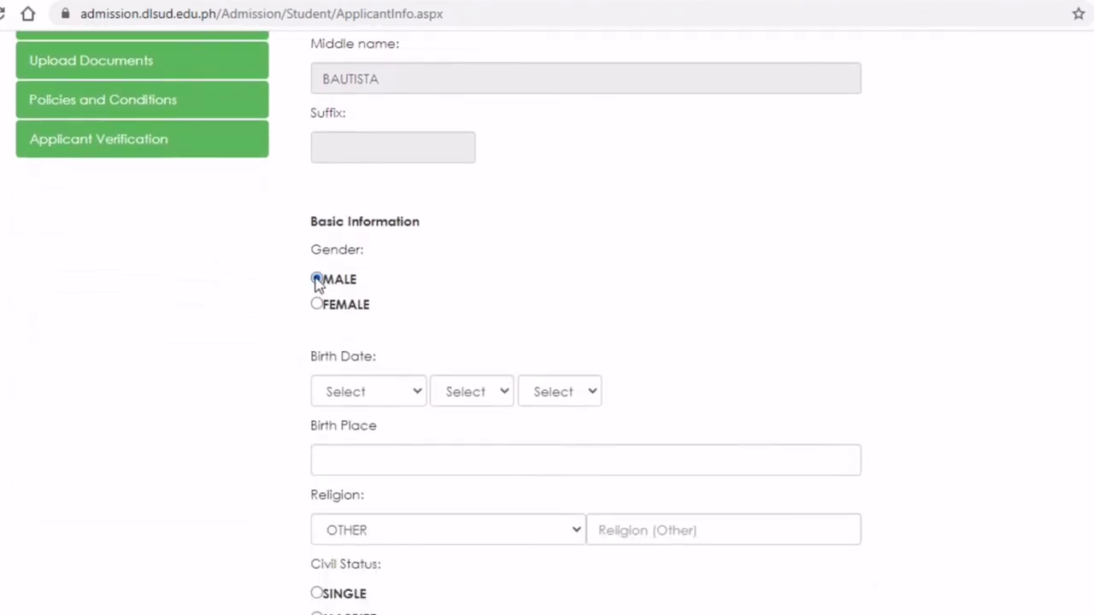
pyautogui.click(419, 393)
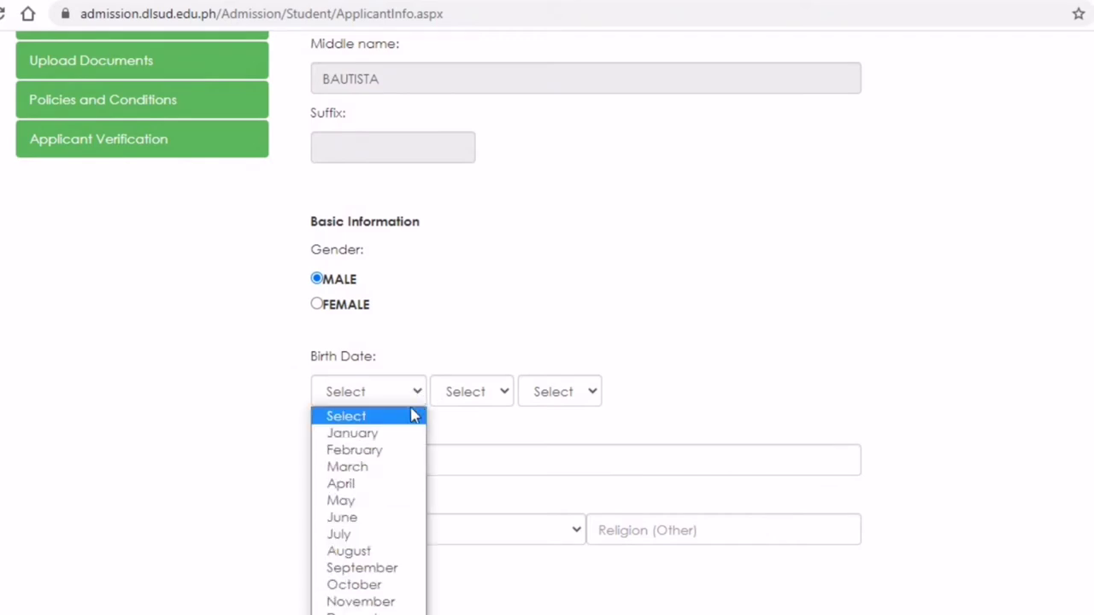
pyautogui.click(376, 568)
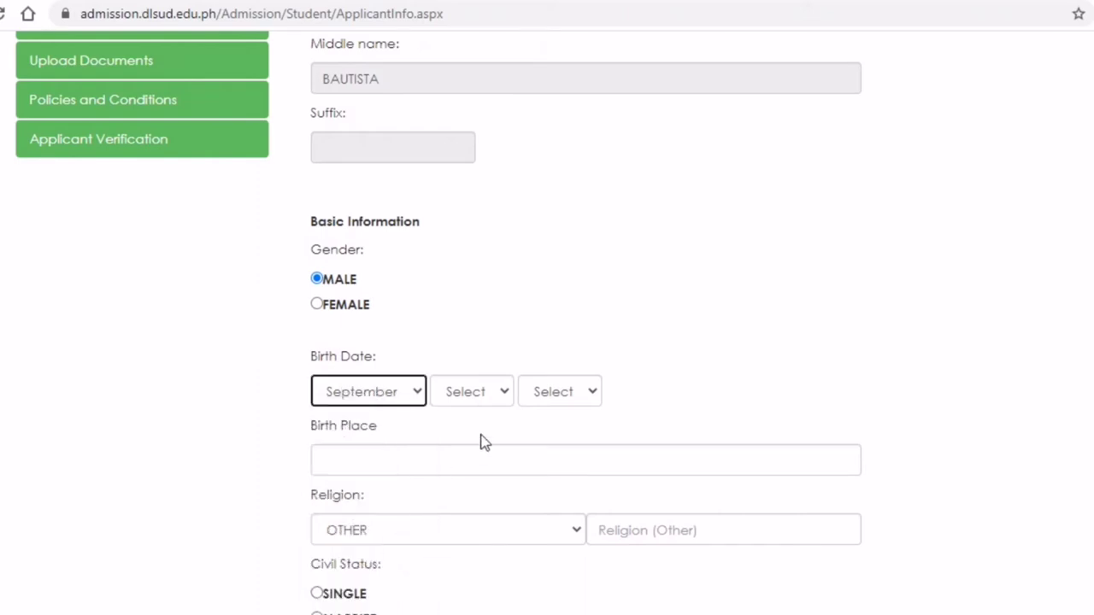
pyautogui.click(506, 394)
pyautogui.click(484, 350)
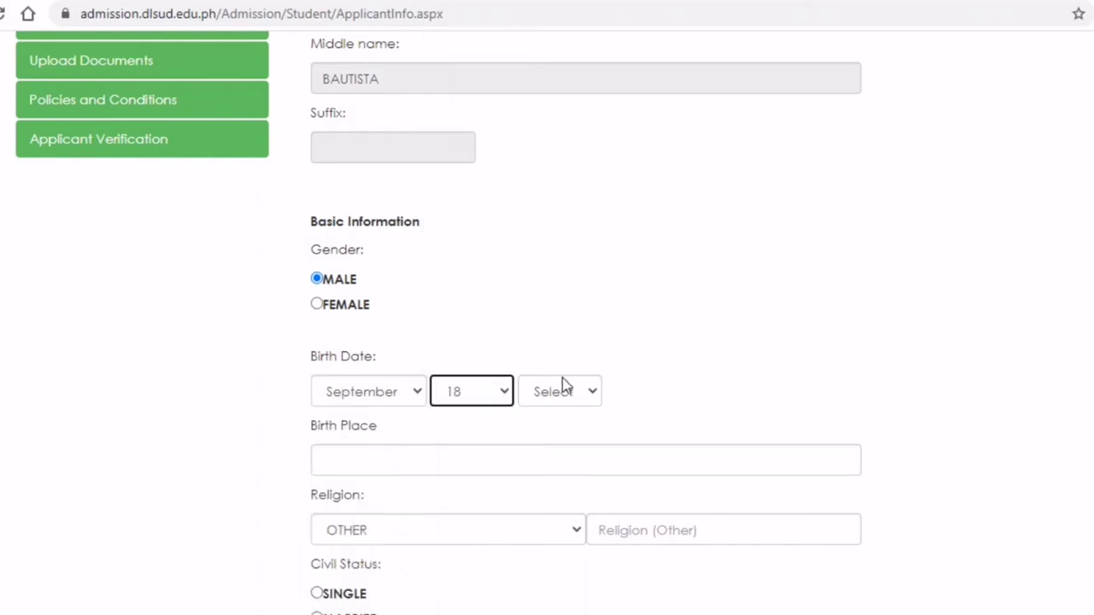
pyautogui.click(593, 394)
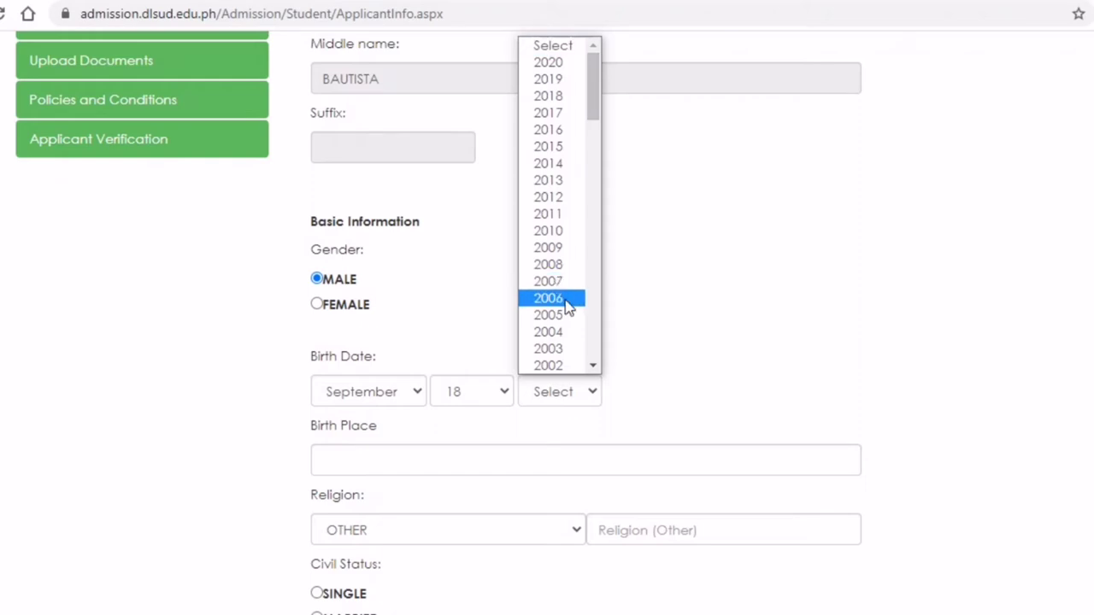
pyautogui.scroll(-3, 567, 291)
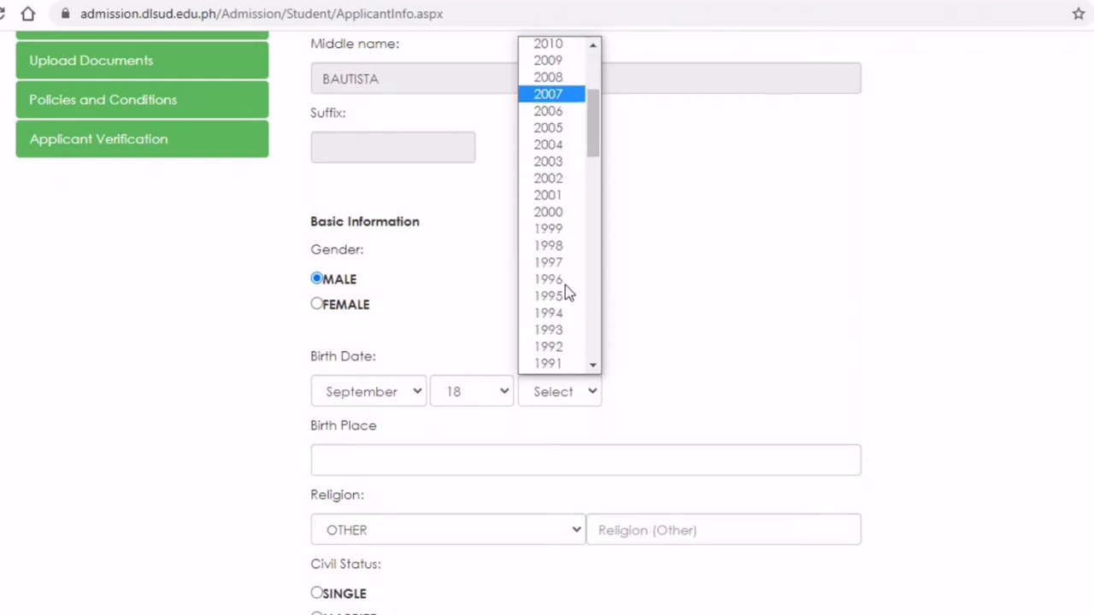
pyautogui.click(564, 128)
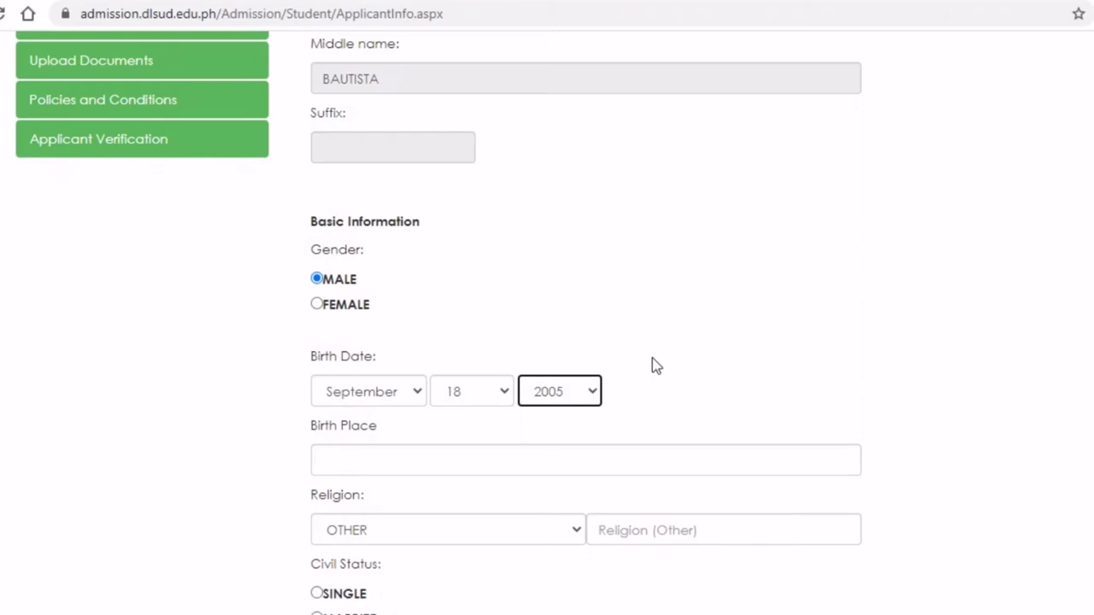
pyautogui.click(590, 393)
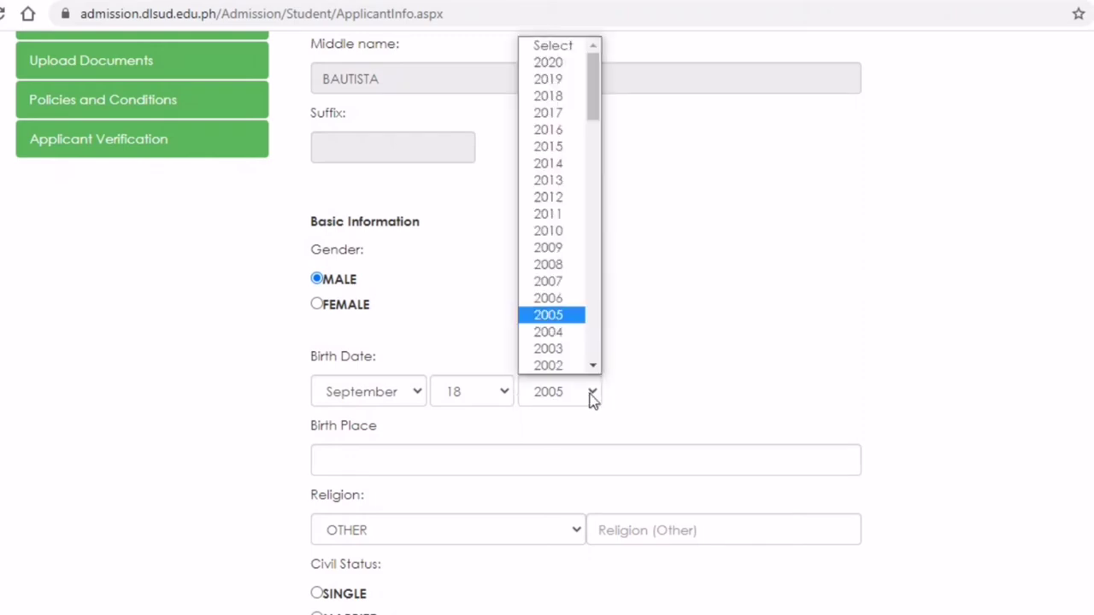
pyautogui.scroll(-2, 564, 272)
pyautogui.click(555, 290)
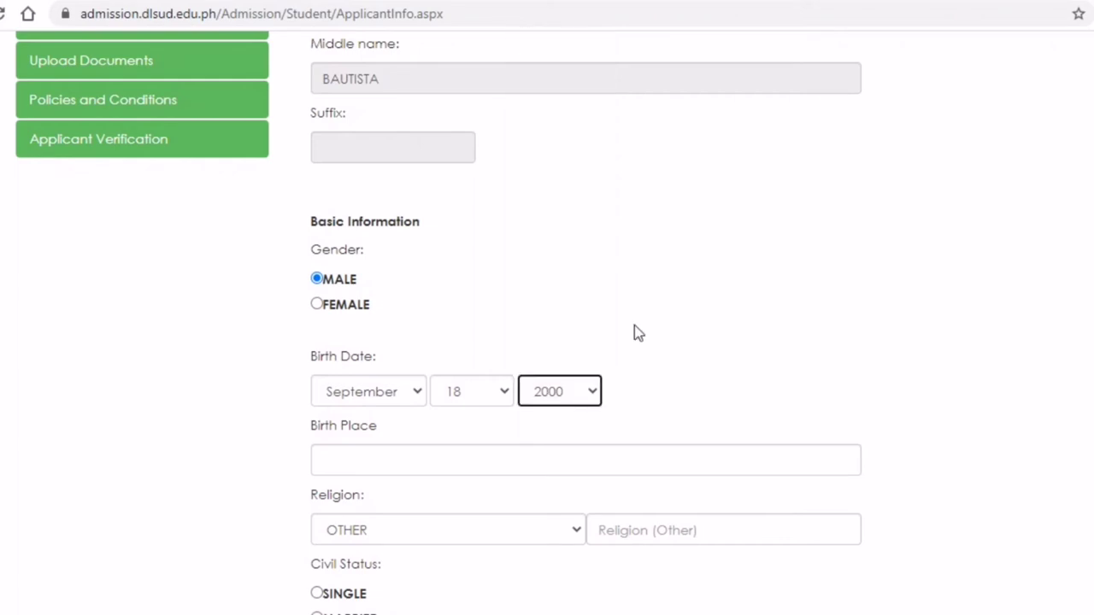
# - Enter birth place Dasmarinas City, religion ROMAN CATHOLIC and civil status single
pyautogui.click(476, 453)
pyautogui.write('Dasmarinas City')
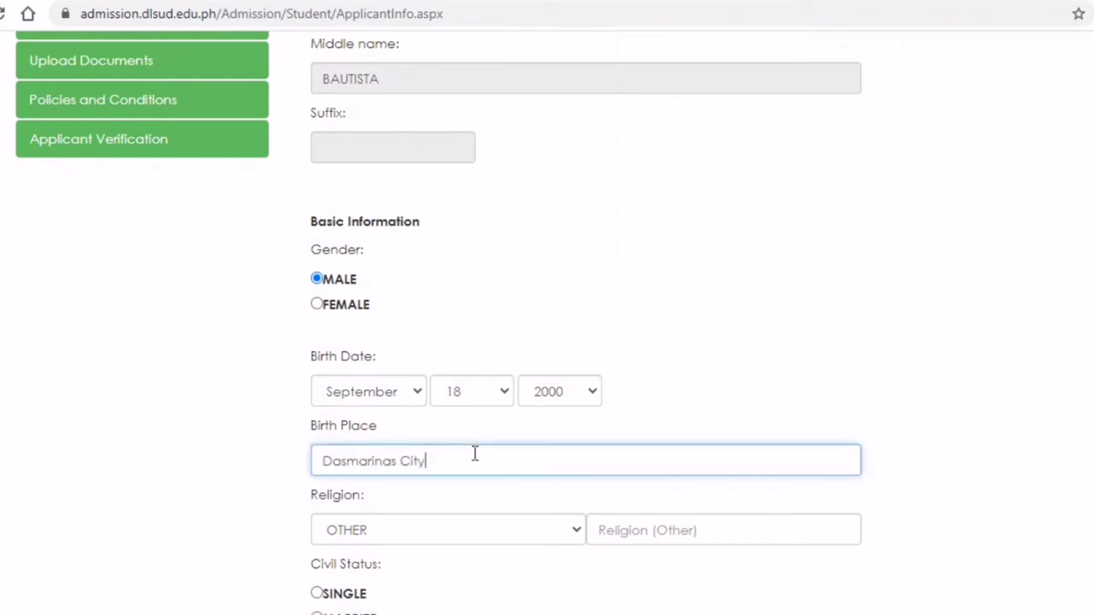
pyautogui.scroll(-1, 513, 453)
pyautogui.click(580, 438)
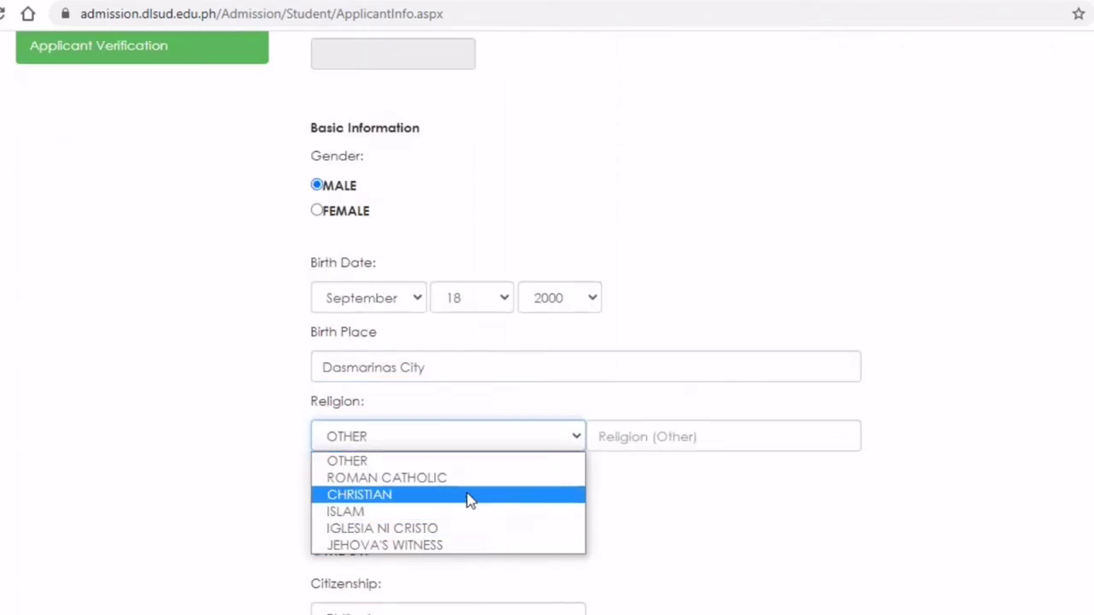
pyautogui.click(419, 460)
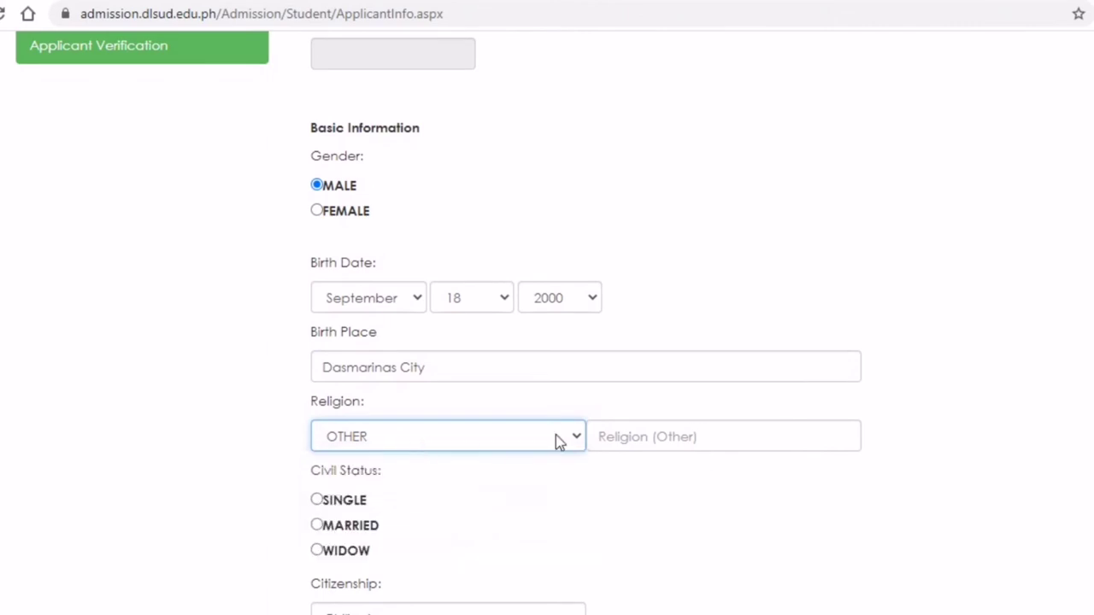
pyautogui.click(647, 437)
pyautogui.click(579, 438)
pyautogui.click(515, 481)
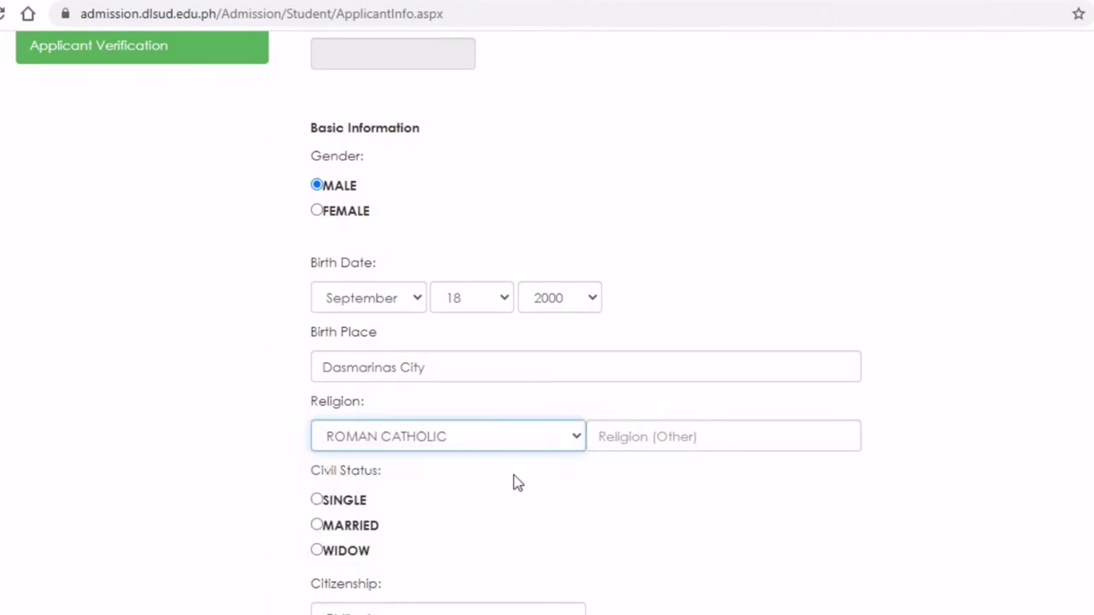
pyautogui.click(317, 500)
# - Keep Philippines citizenship, set dual citizenship to NO, and save the applicant information
pyautogui.scroll(-2, 384, 511)
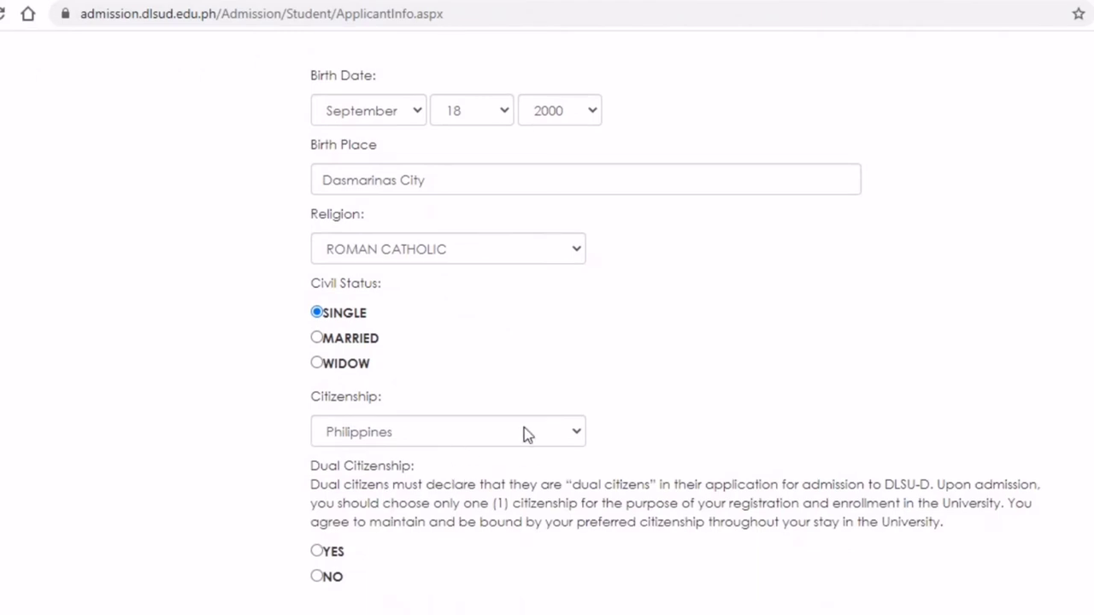
pyautogui.click(579, 434)
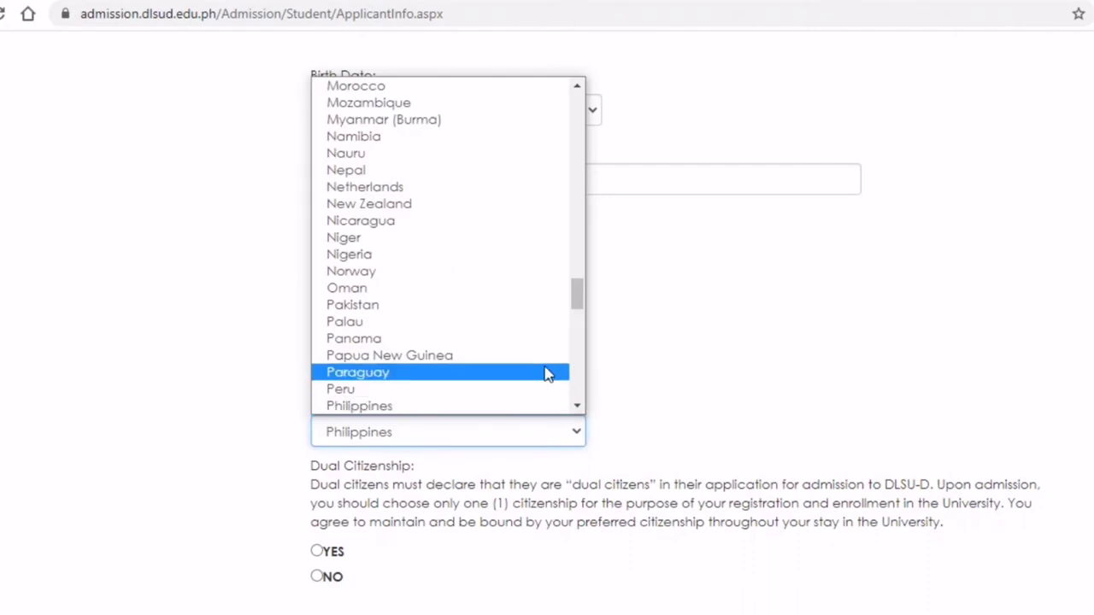
pyautogui.scroll(10, 544, 367)
pyautogui.scroll(8, 545, 374)
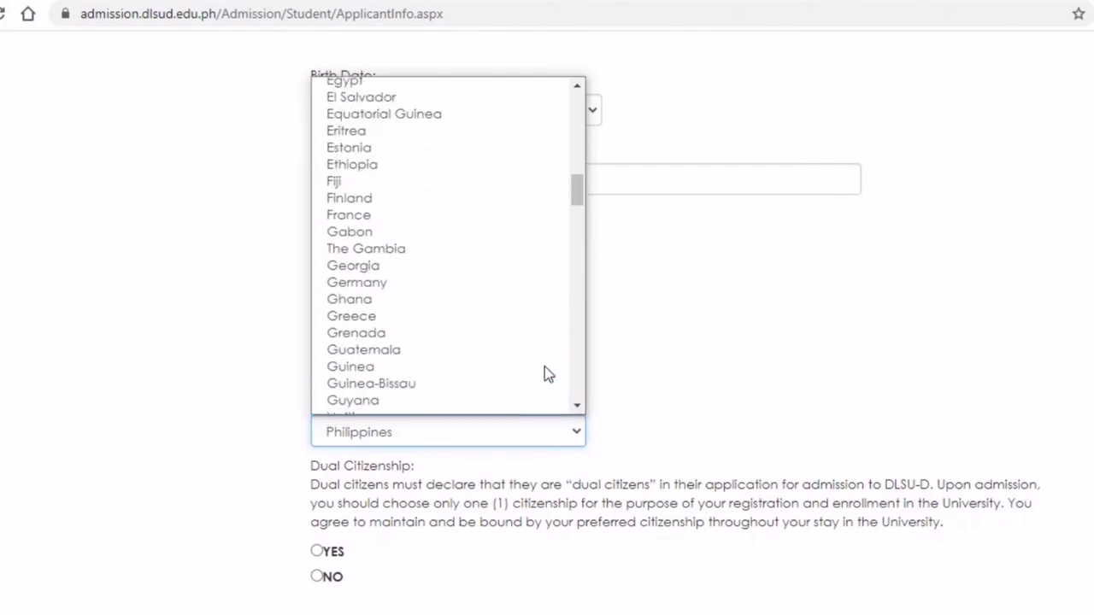
pyautogui.scroll(-11, 545, 374)
pyautogui.scroll(-20, 545, 374)
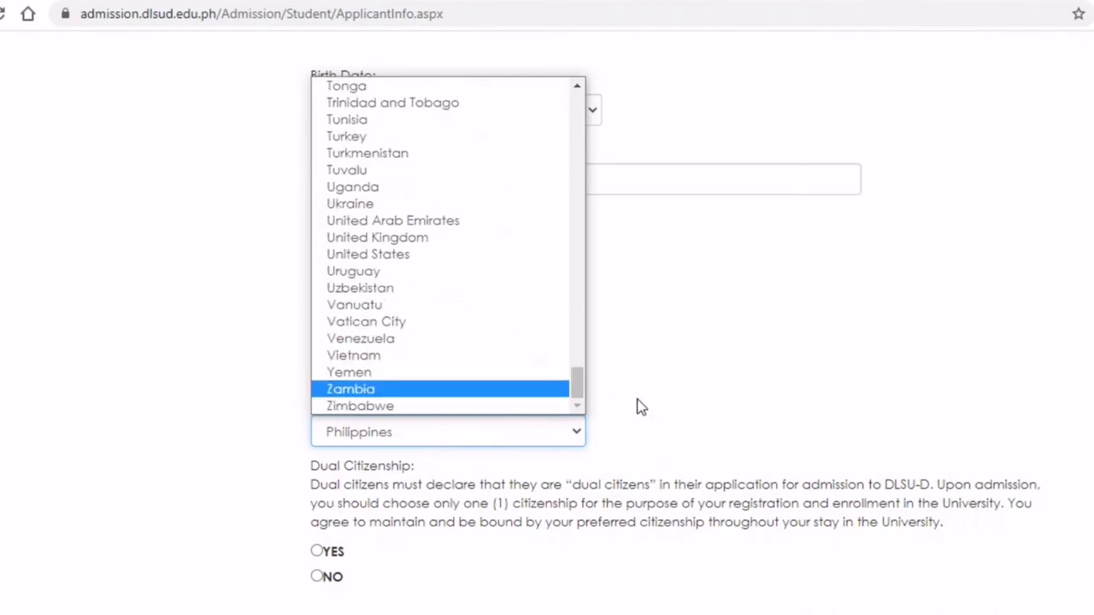
pyautogui.click(476, 429)
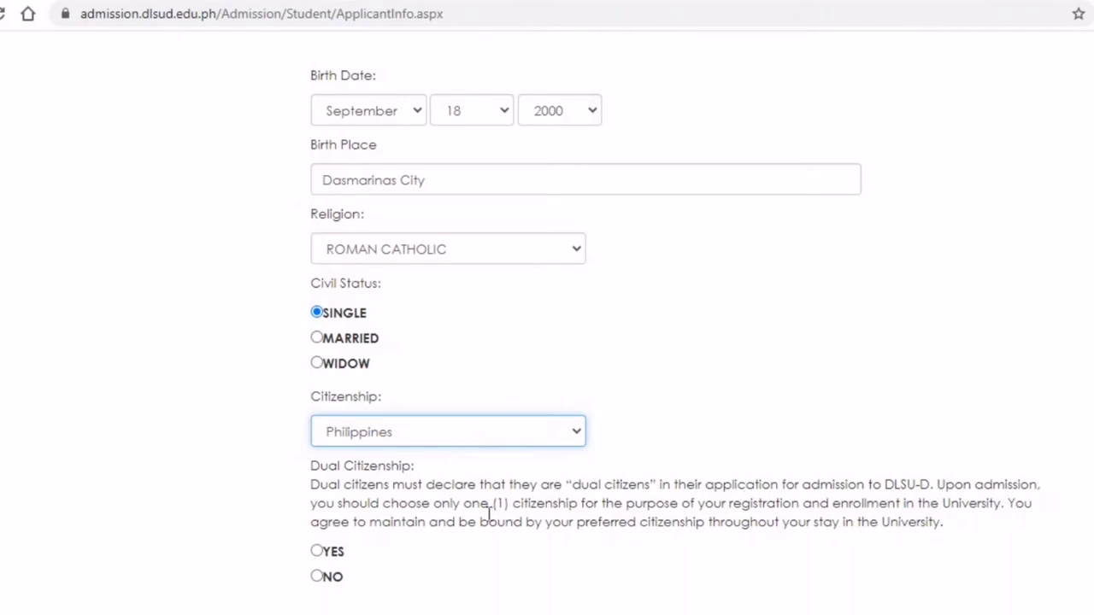
pyautogui.click(317, 552)
pyautogui.scroll(-4, 438, 501)
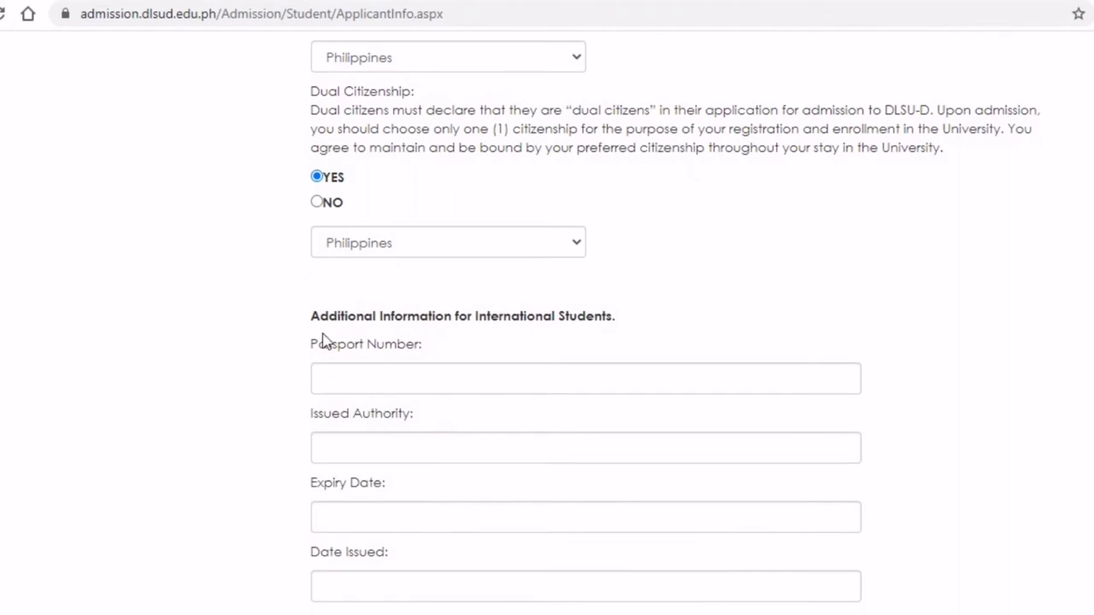
pyautogui.scroll(-1, 593, 366)
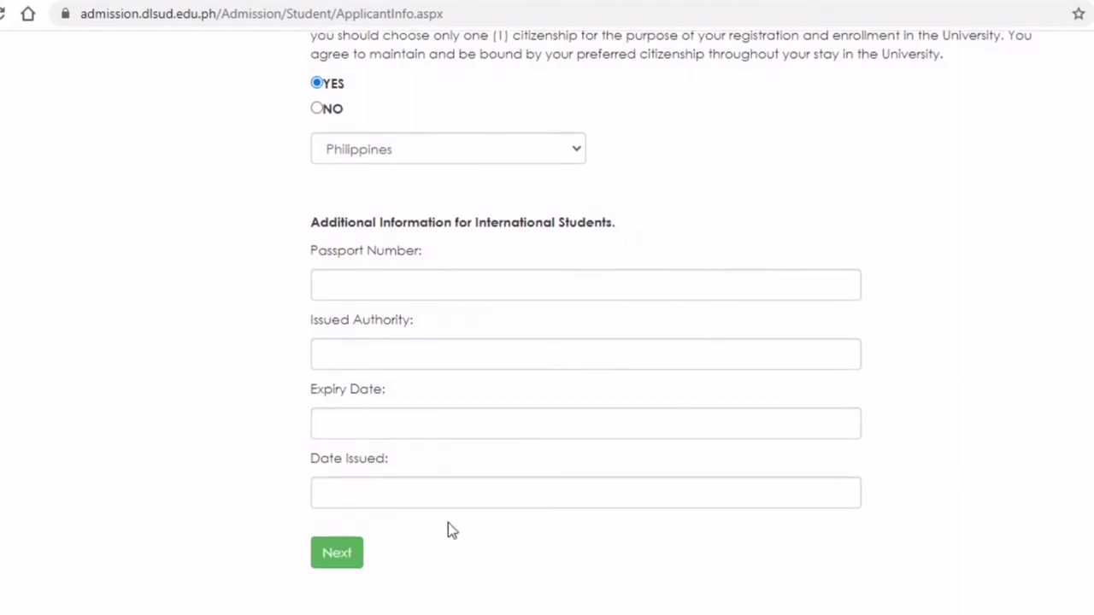
pyautogui.scroll(2, 402, 538)
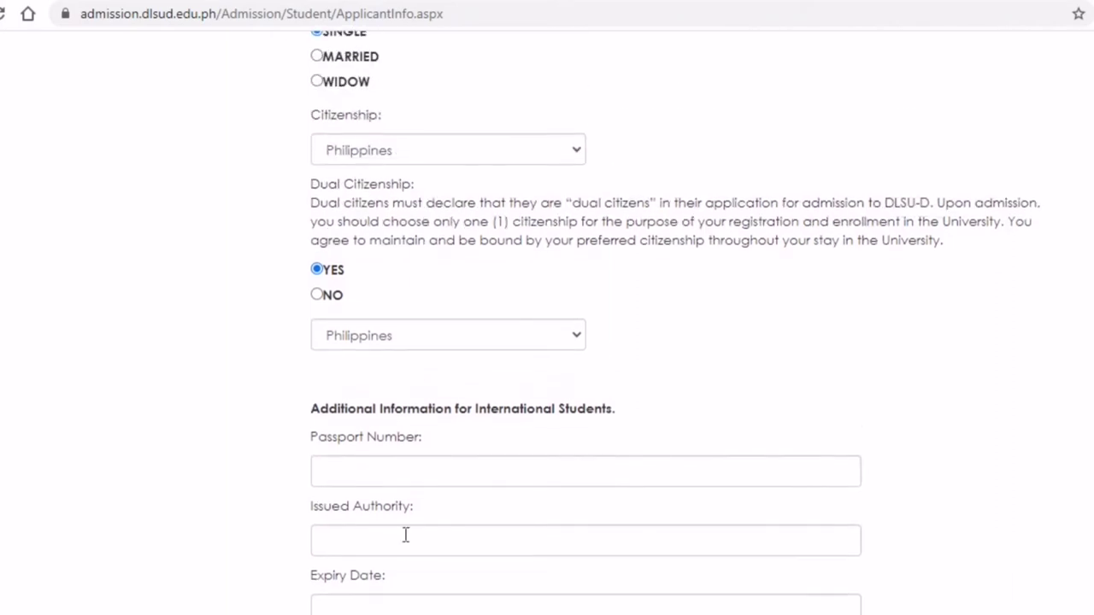
pyautogui.click(318, 298)
pyautogui.scroll(-1, 468, 352)
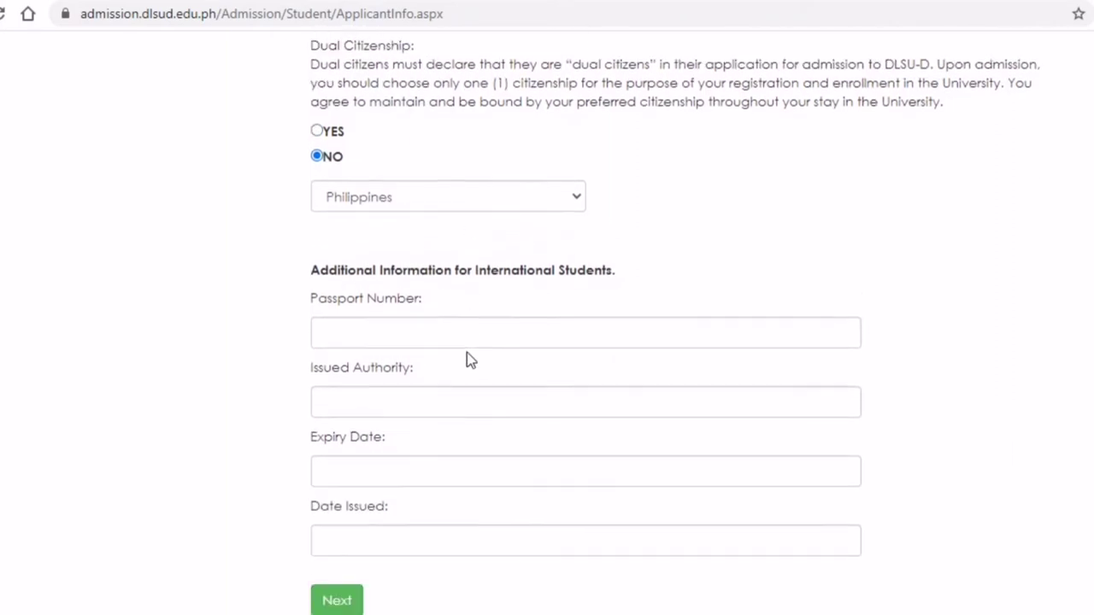
pyautogui.click(347, 540)
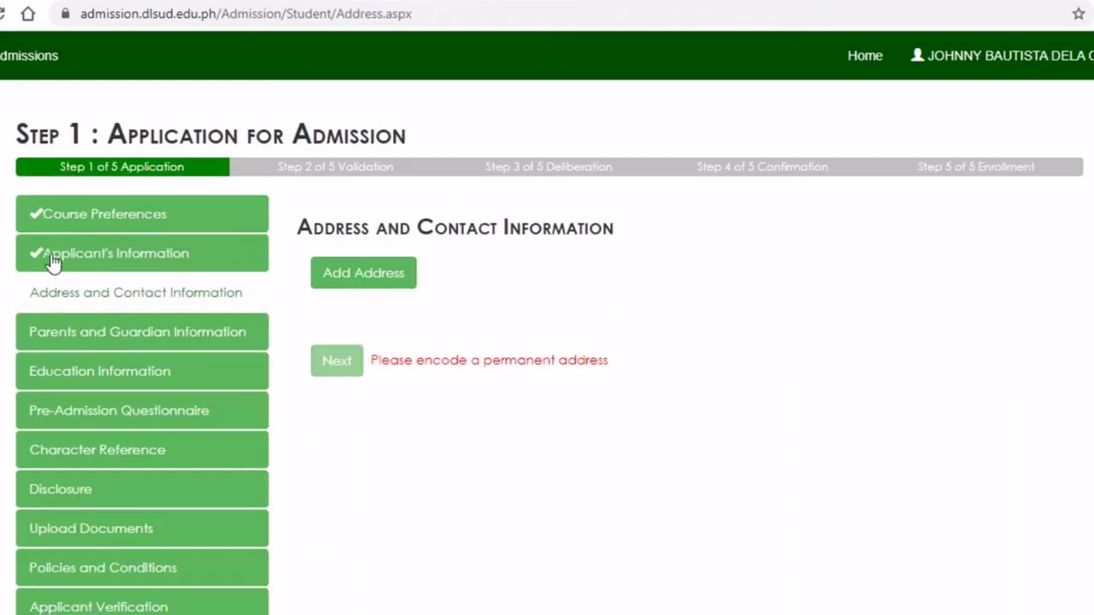
# - Add a new PROVINCIAL address and enter its house number, street and barangay
pyautogui.click(378, 275)
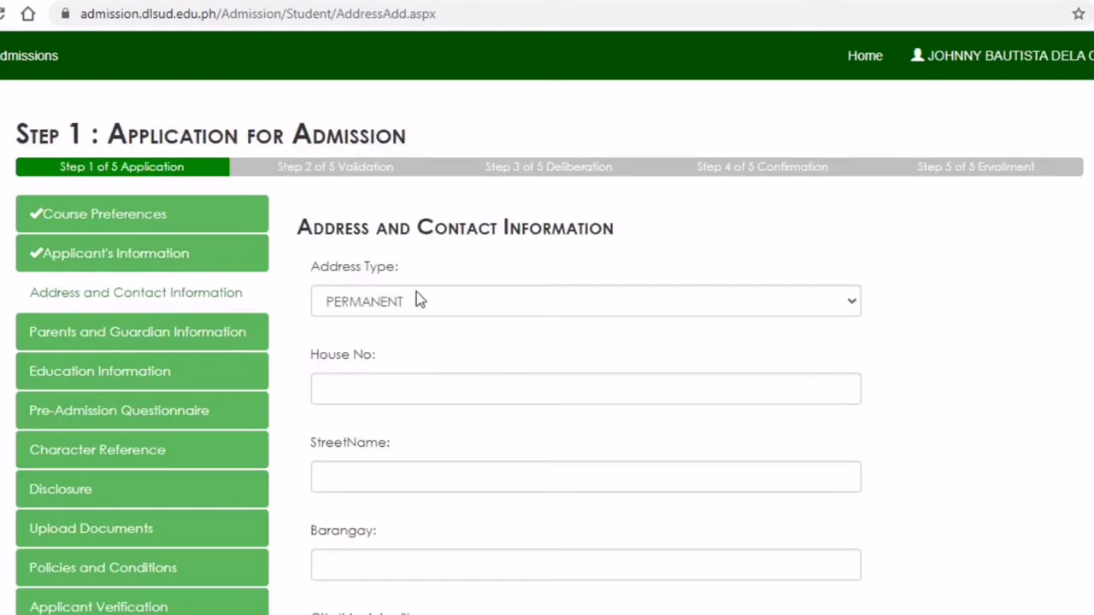
pyautogui.click(417, 301)
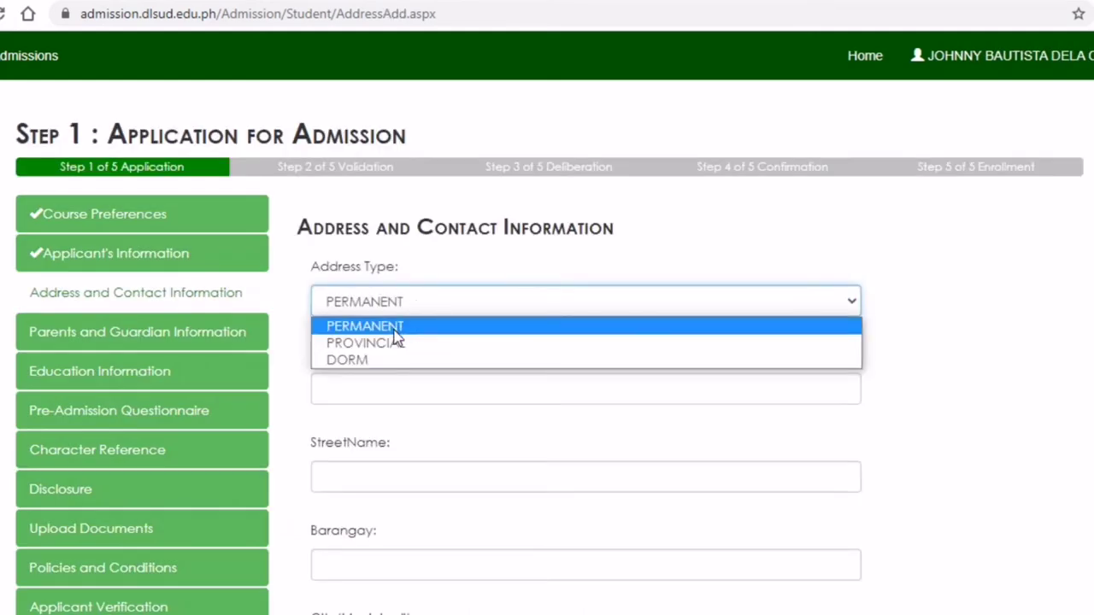
pyautogui.click(392, 343)
pyautogui.click(392, 392)
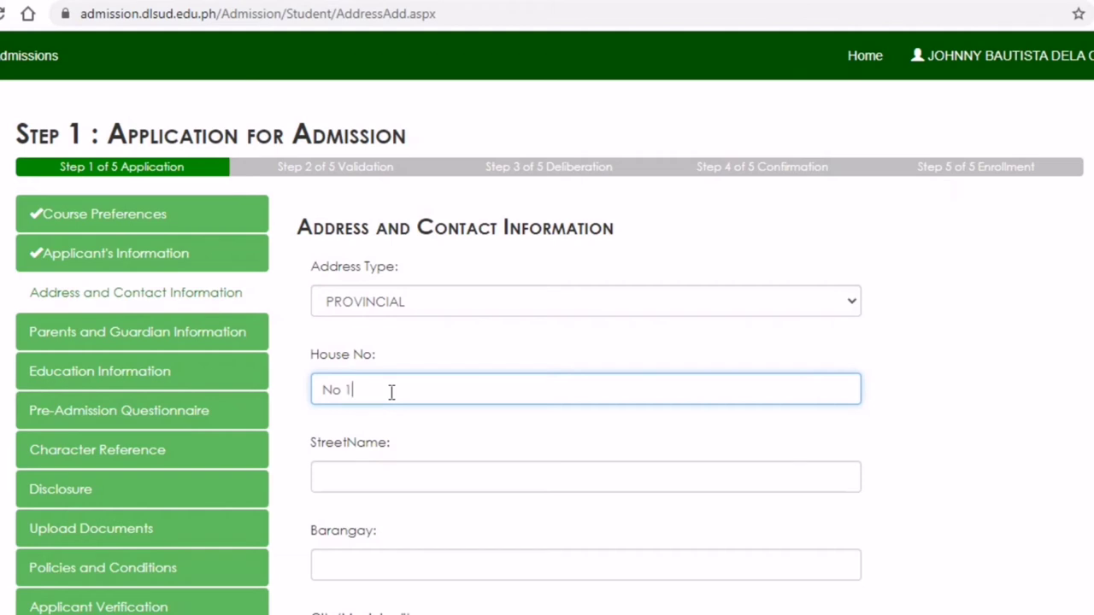
pyautogui.click(392, 485)
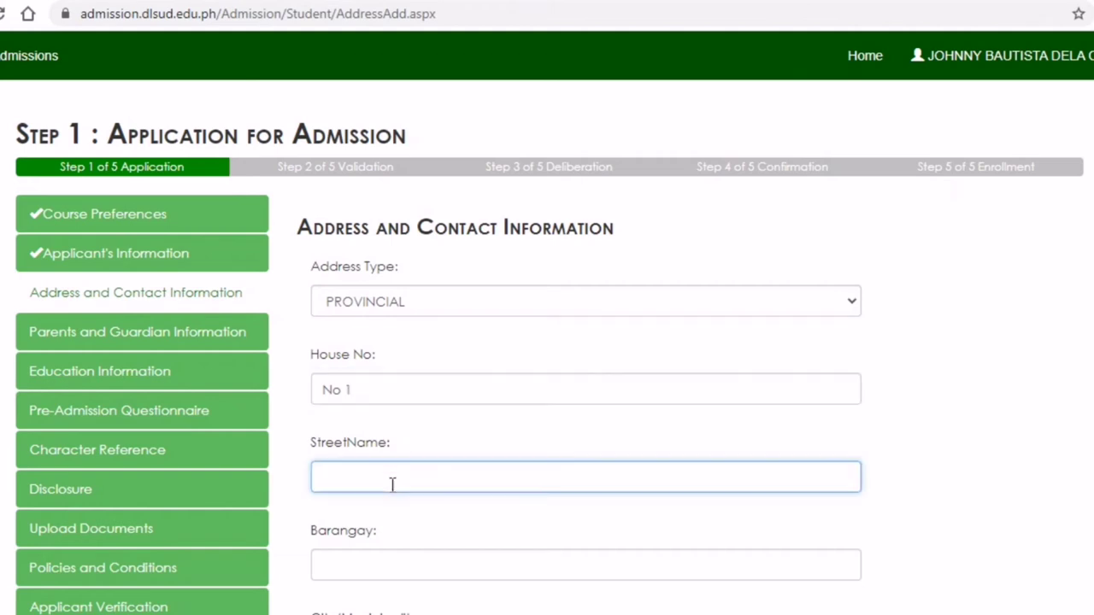
pyautogui.write('Block 1')
pyautogui.scroll(-1, 392, 479)
pyautogui.click(391, 471)
pyautogui.write('Brgy. Example')
# - Enter Dasmarinas as the city, Cavite as the province, and the zip code
pyautogui.click(360, 557)
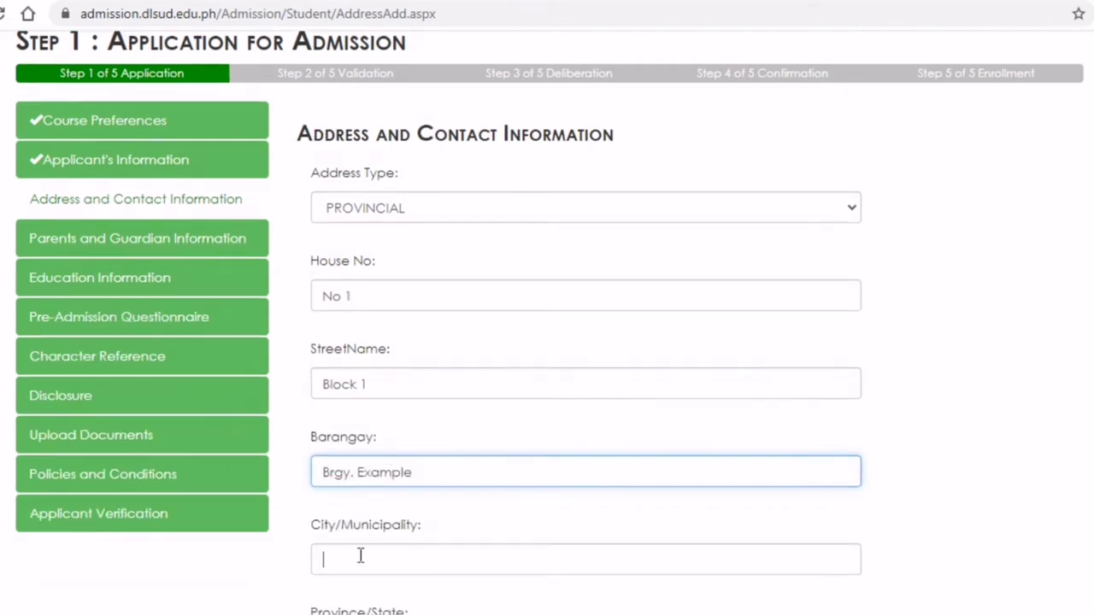
pyautogui.write('Dasmarinas')
pyautogui.press('Tab')
pyautogui.write('Cavite')
pyautogui.scroll(-3, 367, 513)
pyautogui.click(357, 441)
pyautogui.write('4')
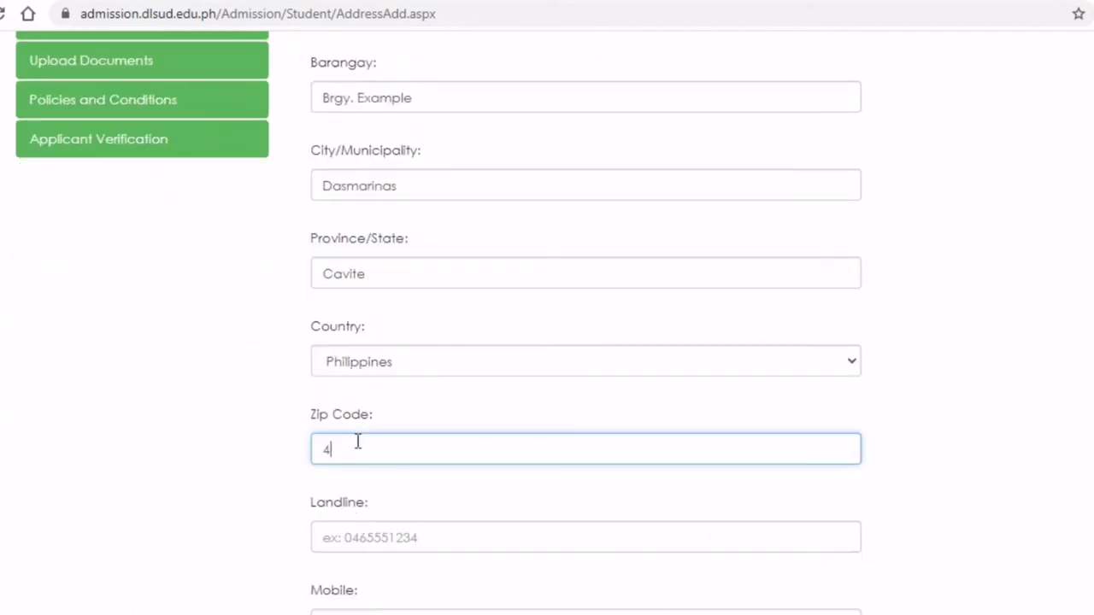
pyautogui.write('115')
# - Enter the landline and mobile numbers and save the provincial address
pyautogui.click(403, 537)
pyautogui.scroll(-1, 427, 534)
pyautogui.click(455, 530)
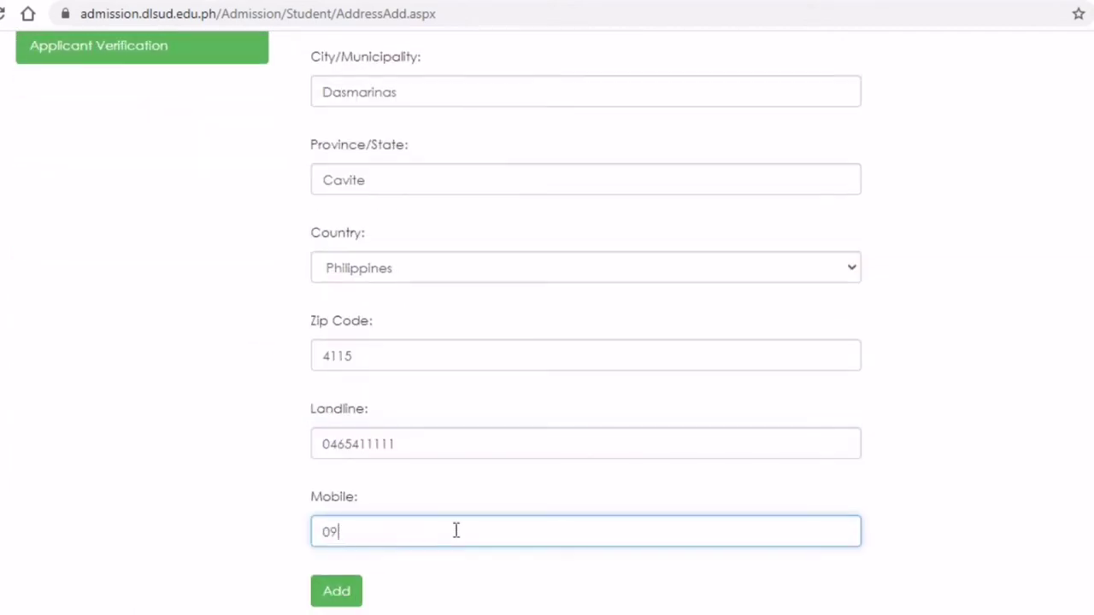
pyautogui.scroll(-1, 454, 530)
pyautogui.click(352, 537)
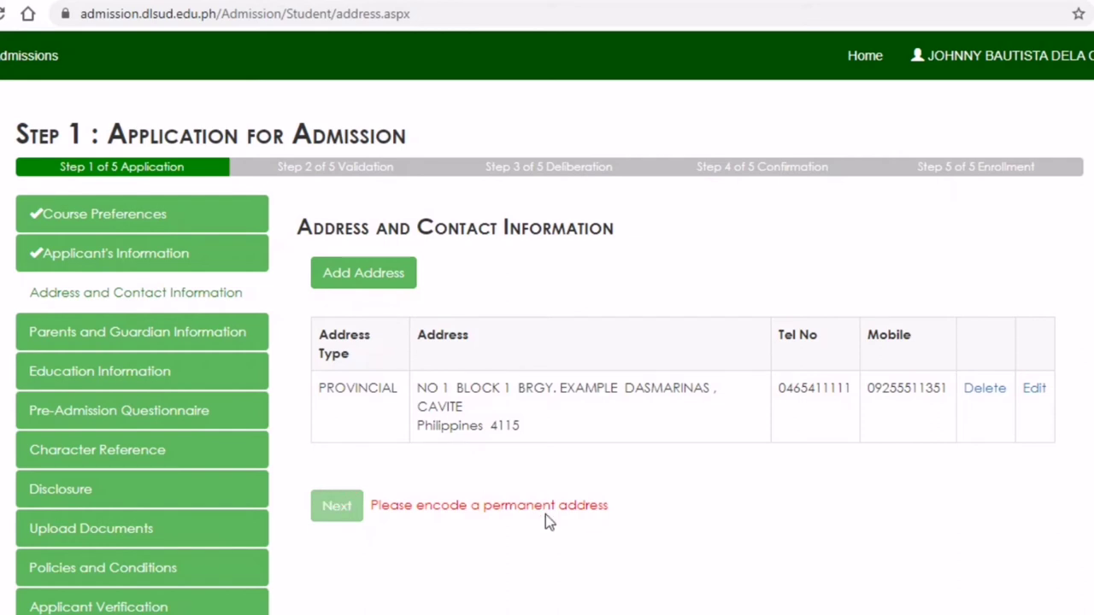
pyautogui.scroll(-1, 545, 515)
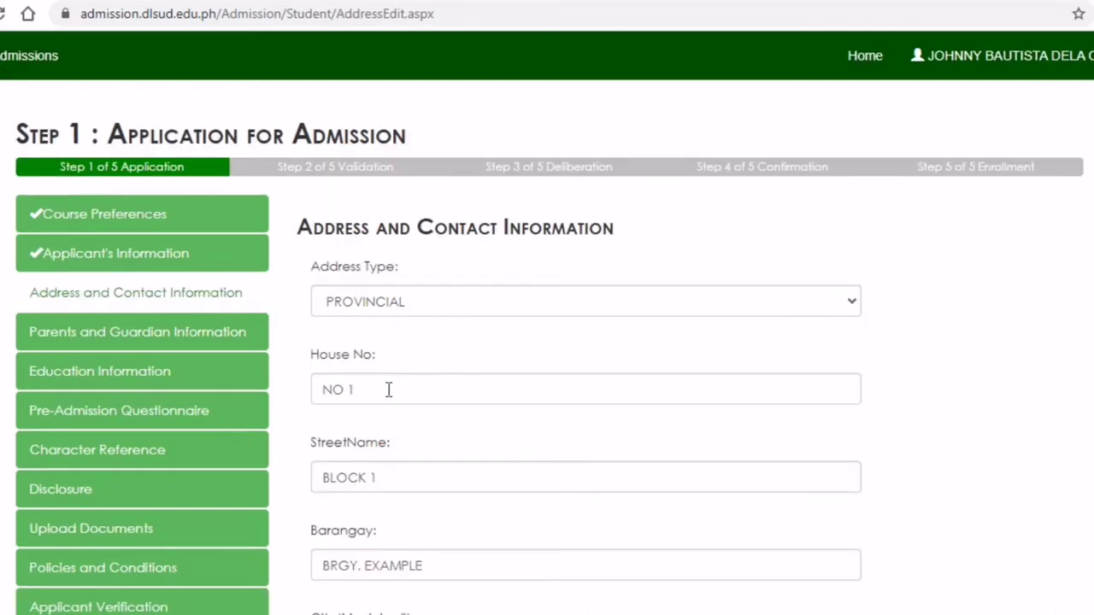
# - Save the edited address with its type changed to PERMANENT
pyautogui.scroll(-2, 388, 389)
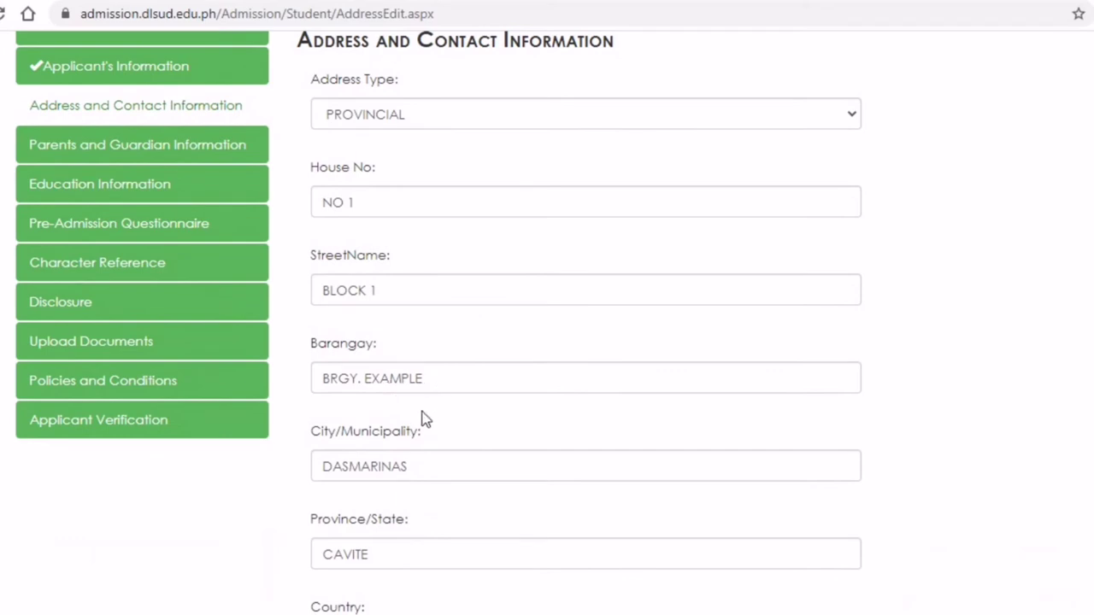
pyautogui.scroll(-5, 423, 419)
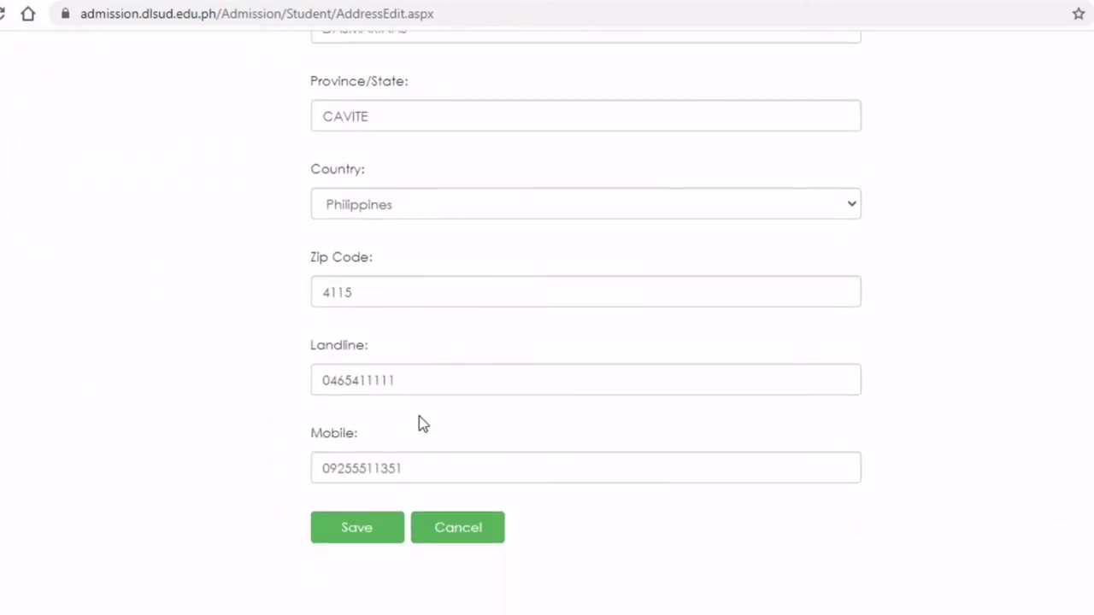
pyautogui.click(355, 536)
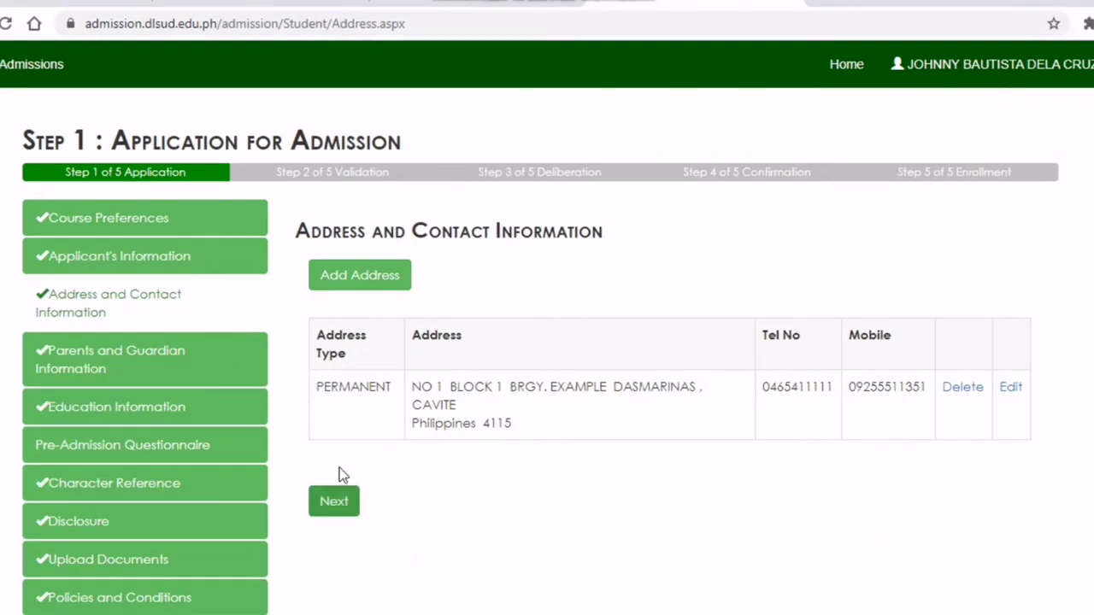
# - Recheck the address type is PERMANENT, save again, and go to Parents and Guardian Information
pyautogui.click(1009, 389)
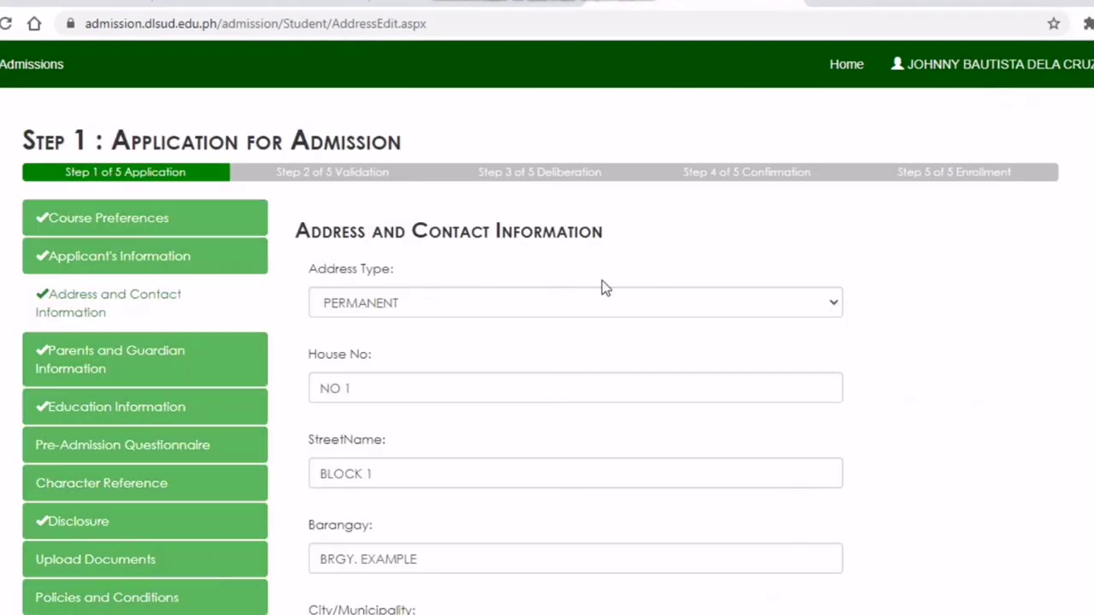
pyautogui.click(482, 307)
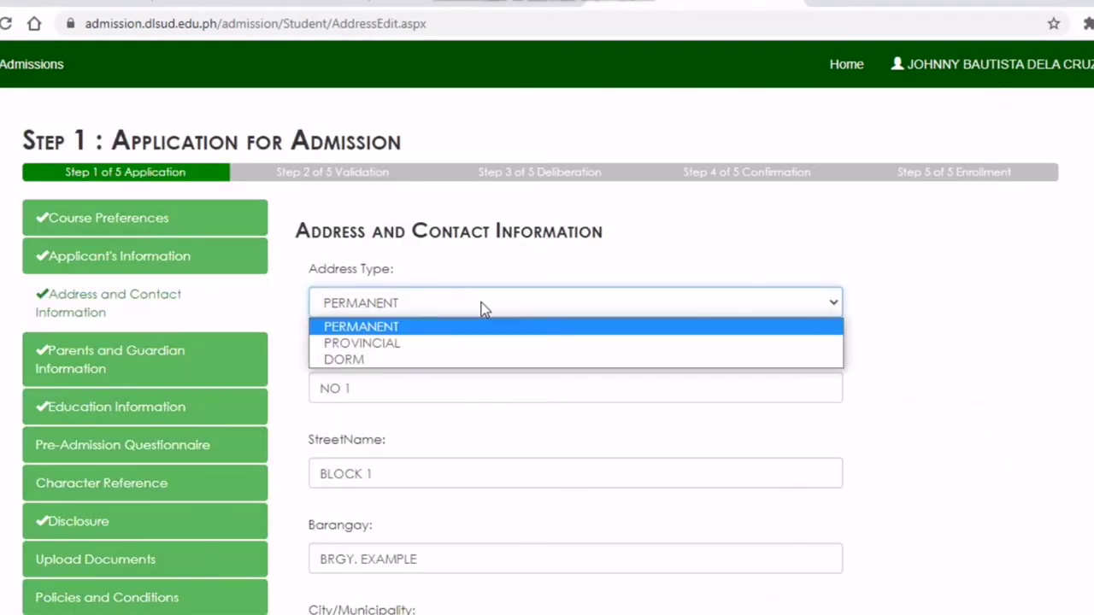
pyautogui.click(420, 328)
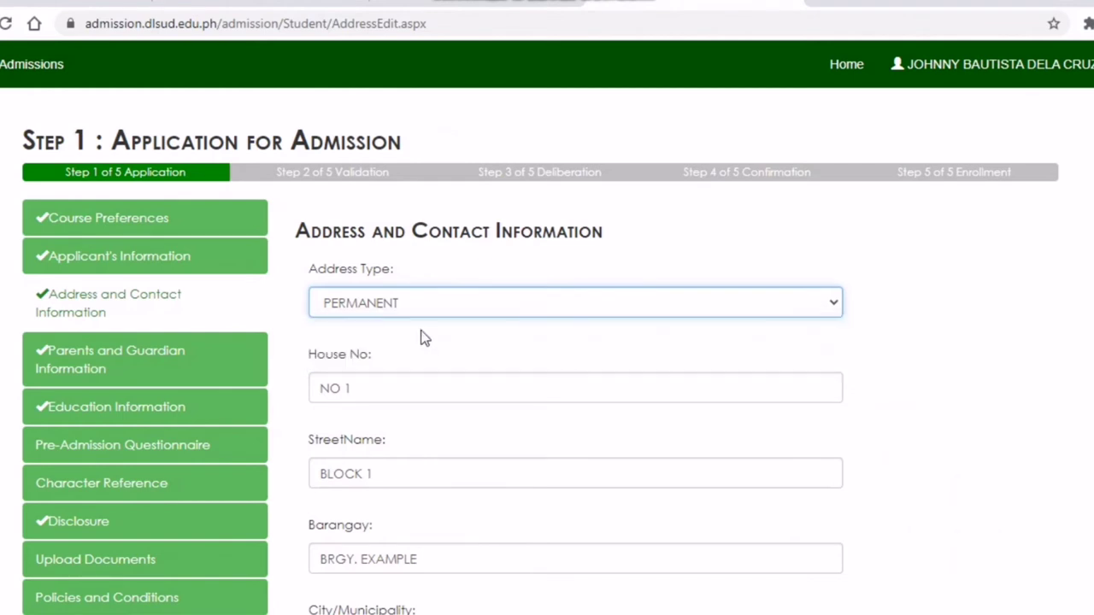
pyautogui.scroll(-4, 471, 376)
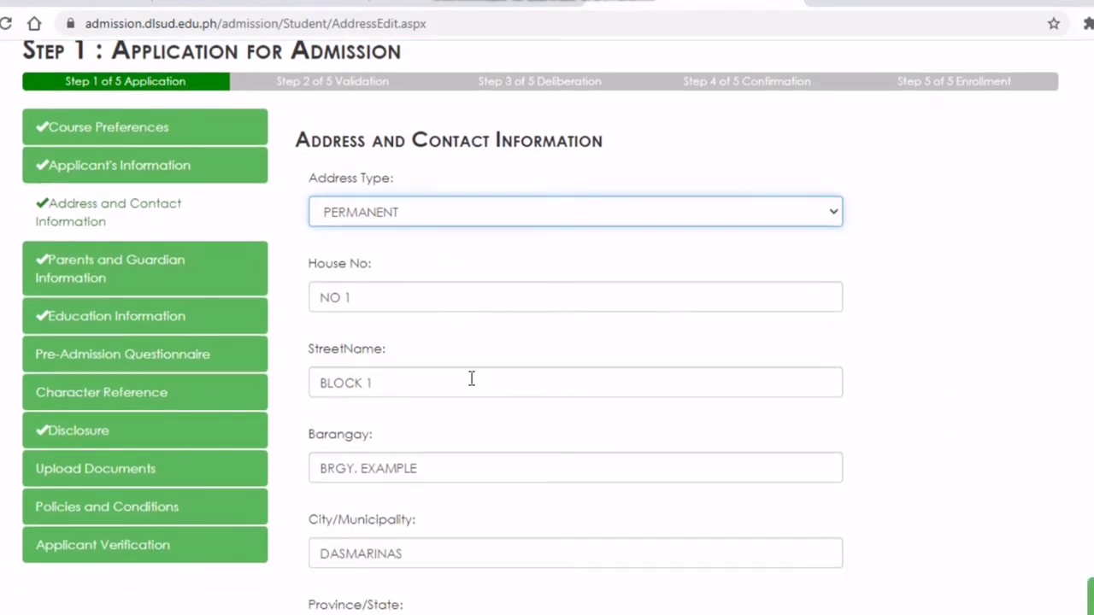
pyautogui.scroll(-4, 471, 376)
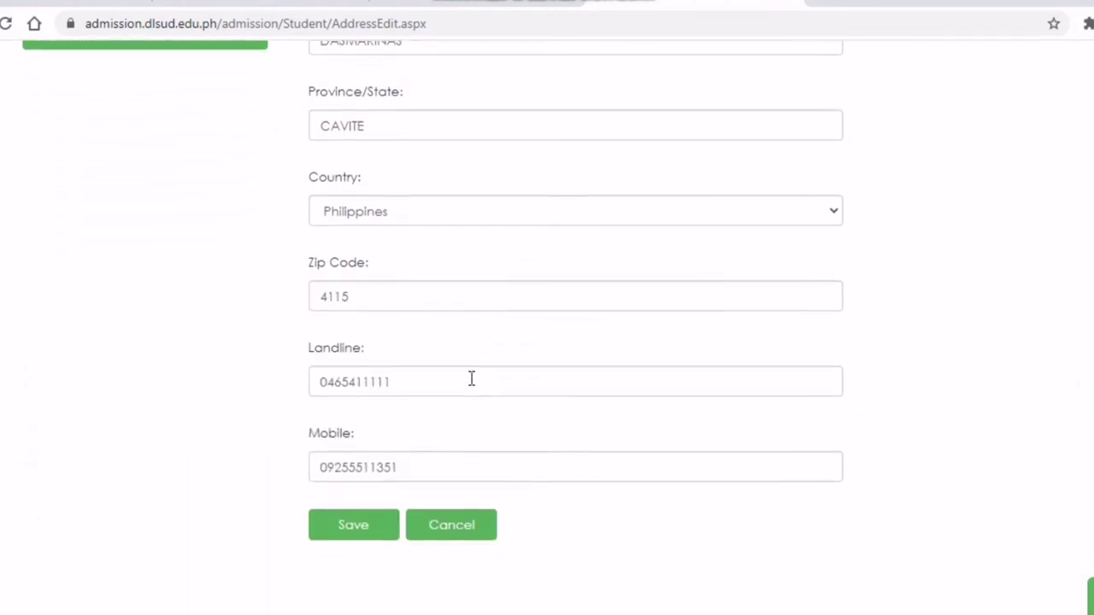
pyautogui.click(373, 520)
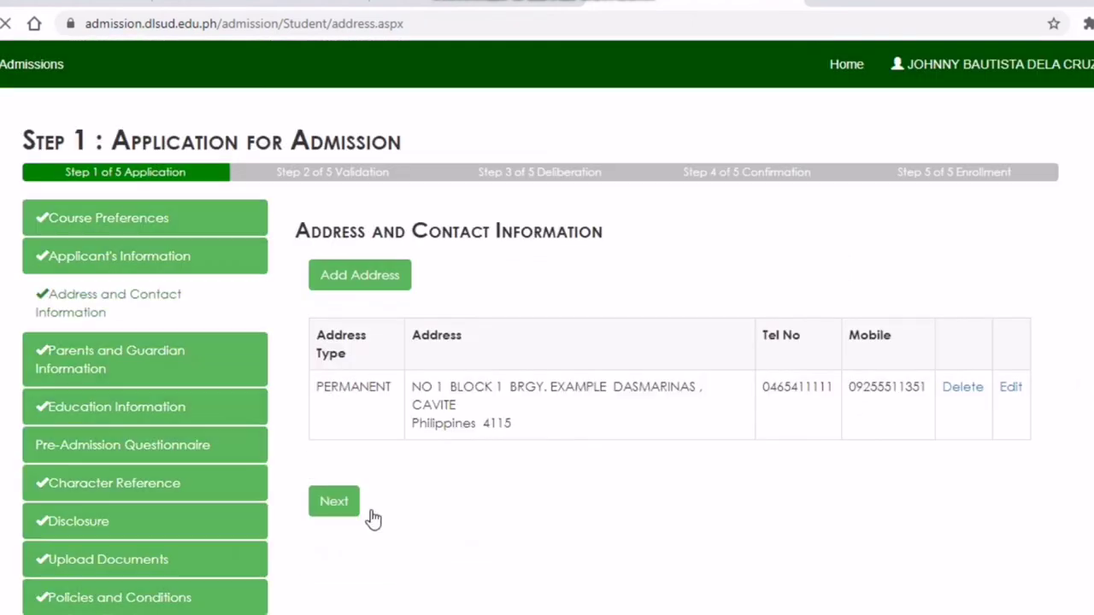
pyautogui.click(332, 504)
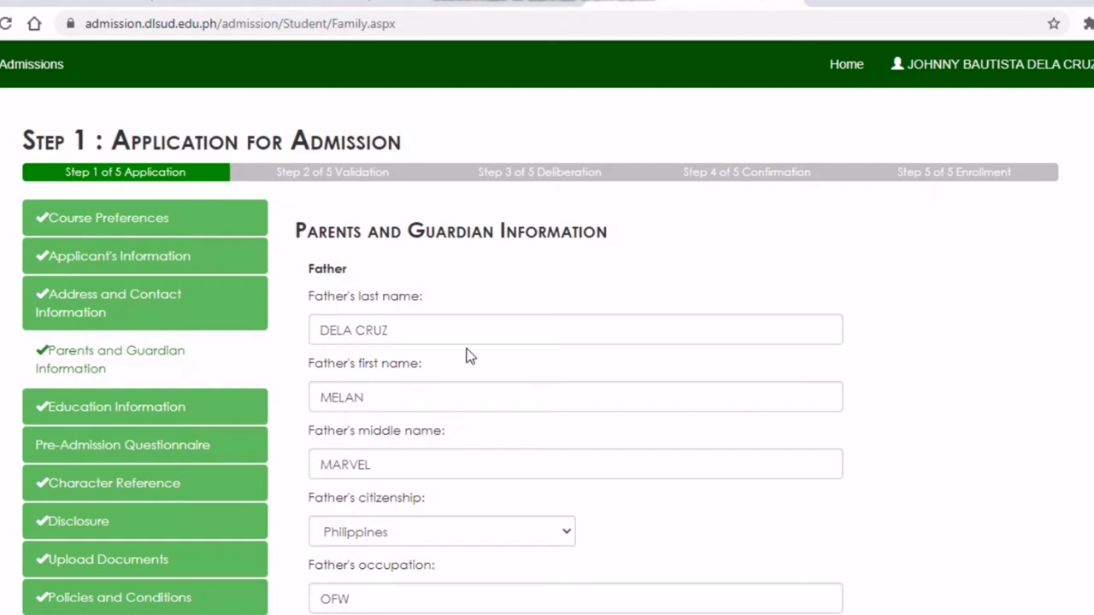
# - Review the father's, mother's and emergency-contact entries, then continue to Education Information
pyautogui.scroll(-1, 469, 355)
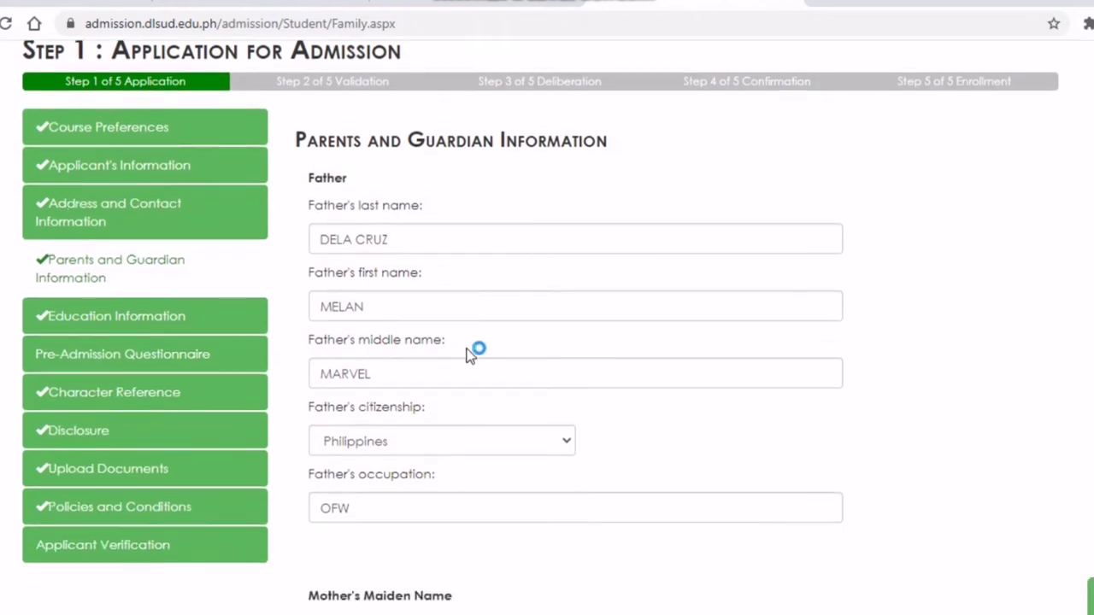
pyautogui.scroll(-3, 470, 356)
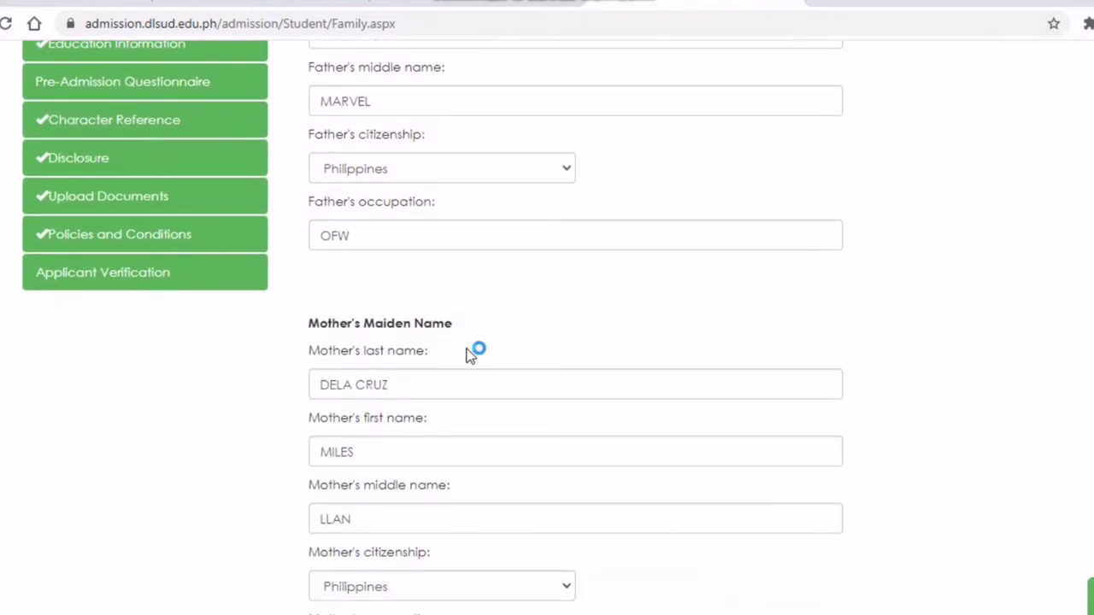
pyautogui.scroll(-5, 469, 356)
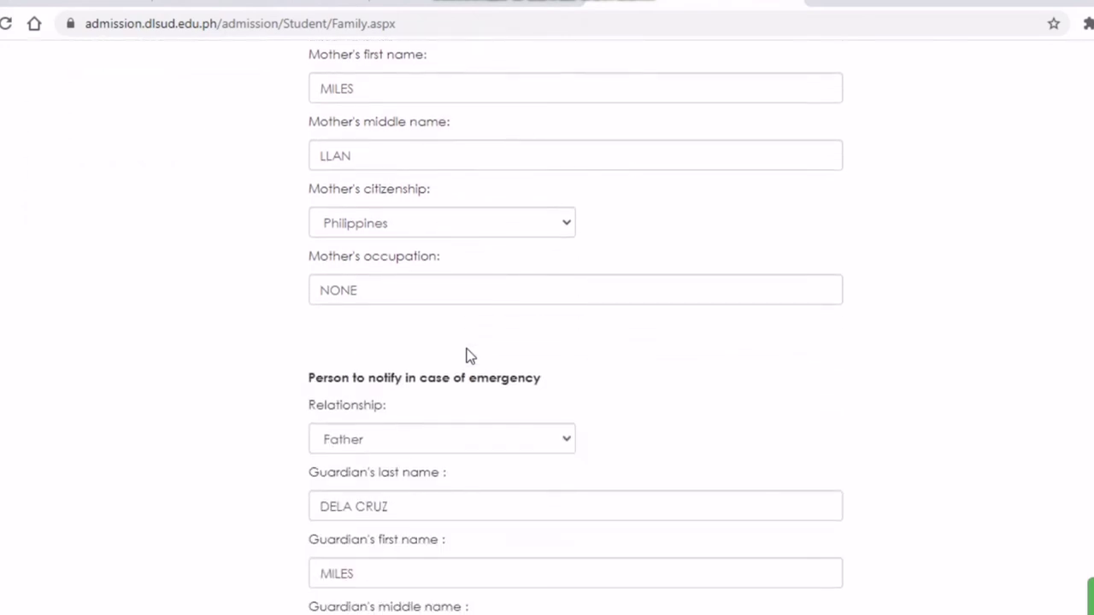
pyautogui.scroll(-4, 470, 355)
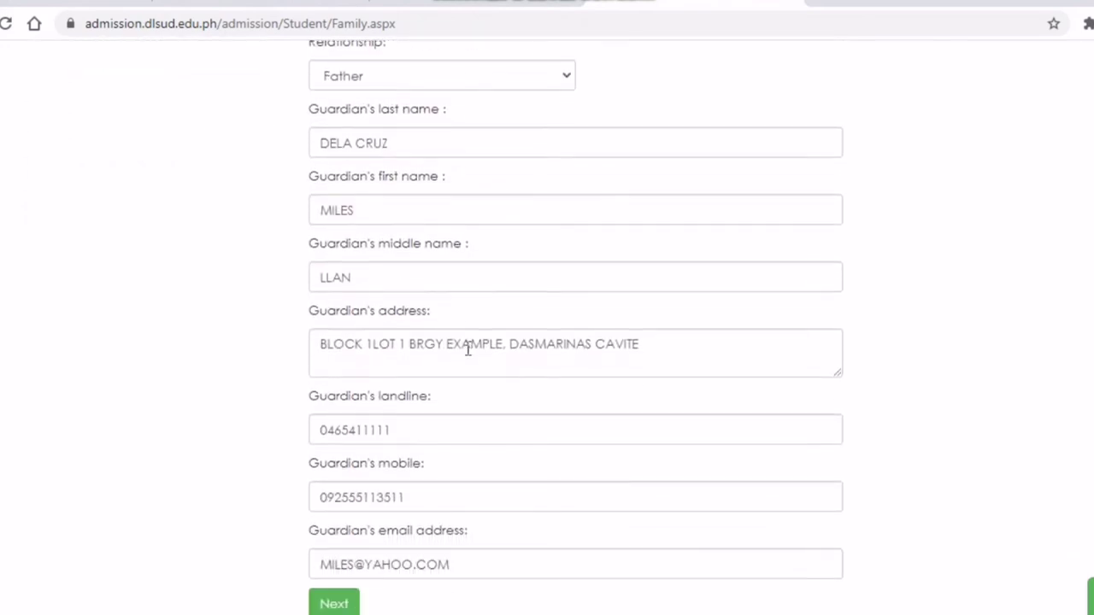
pyautogui.click(340, 530)
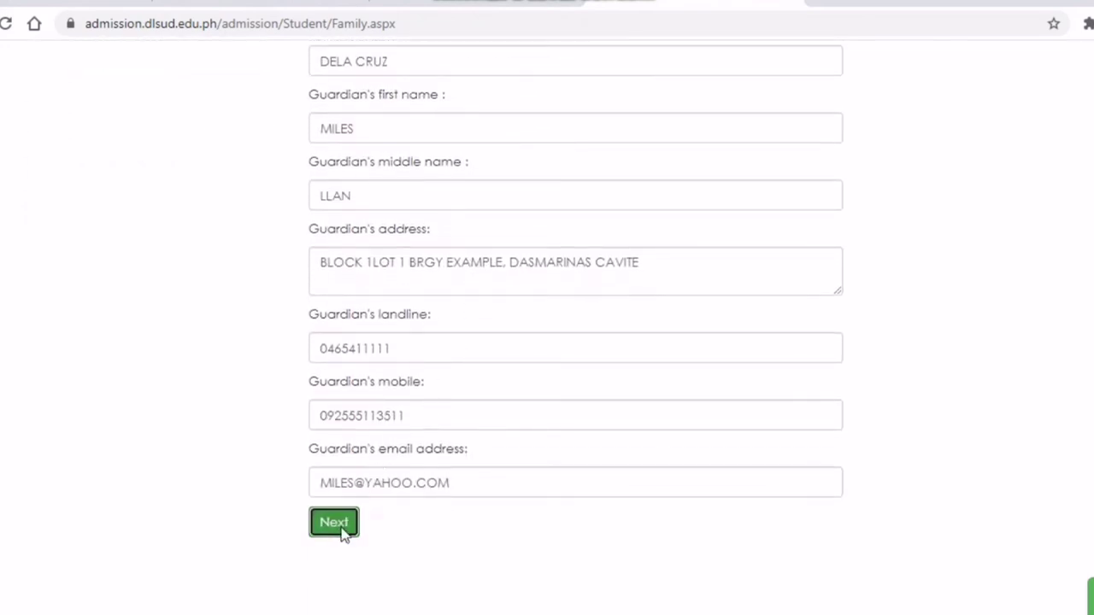
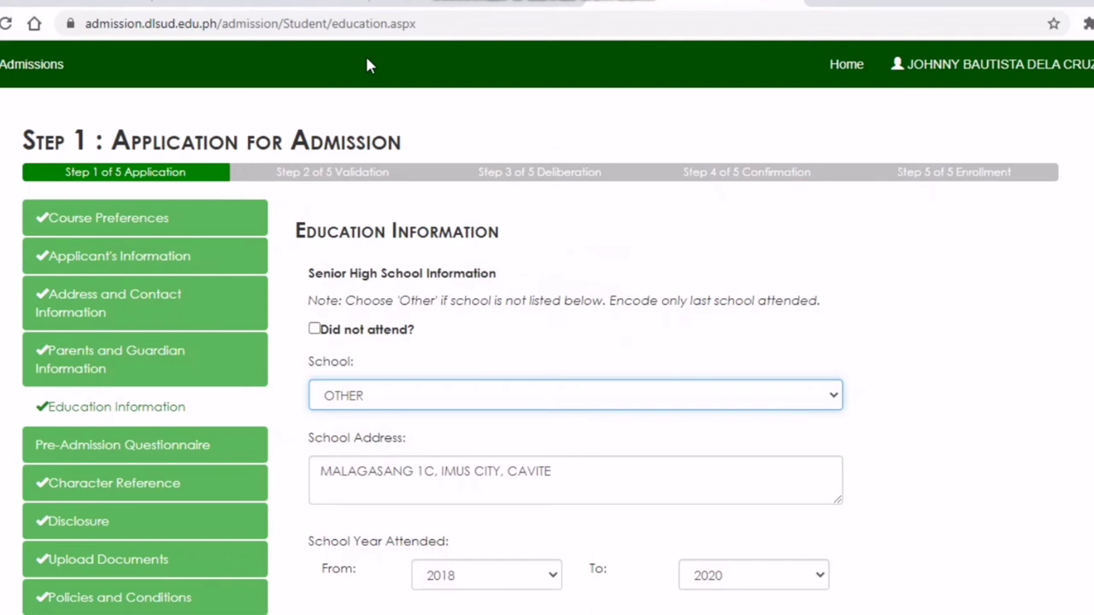
# - Choose ABBEY DE SAINT AUGUSTINE SCHOOL as the senior high school
pyautogui.click(573, 472)
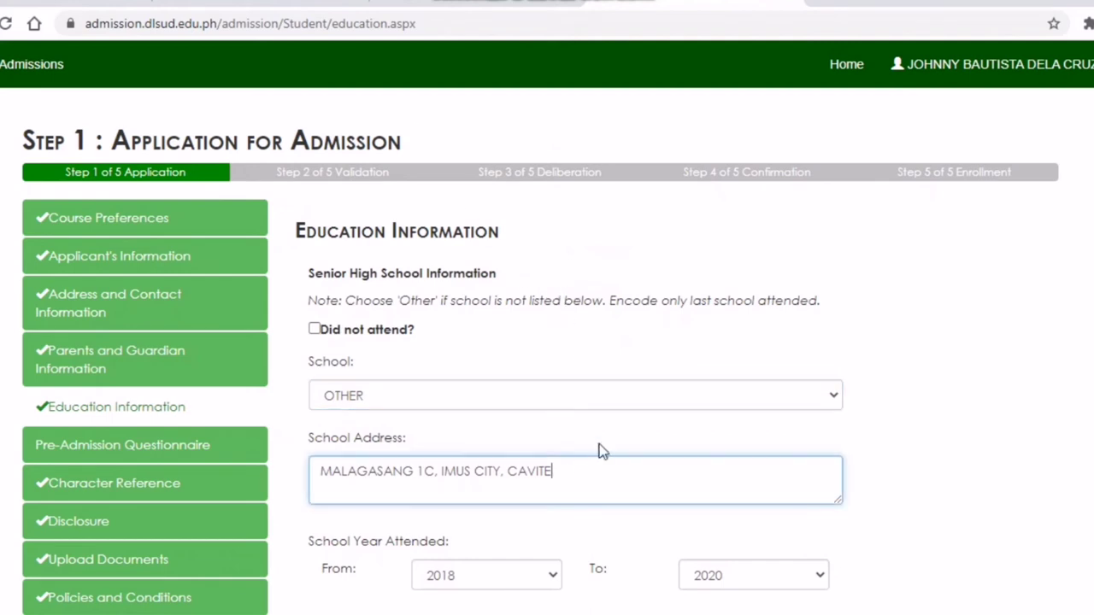
pyautogui.click(597, 435)
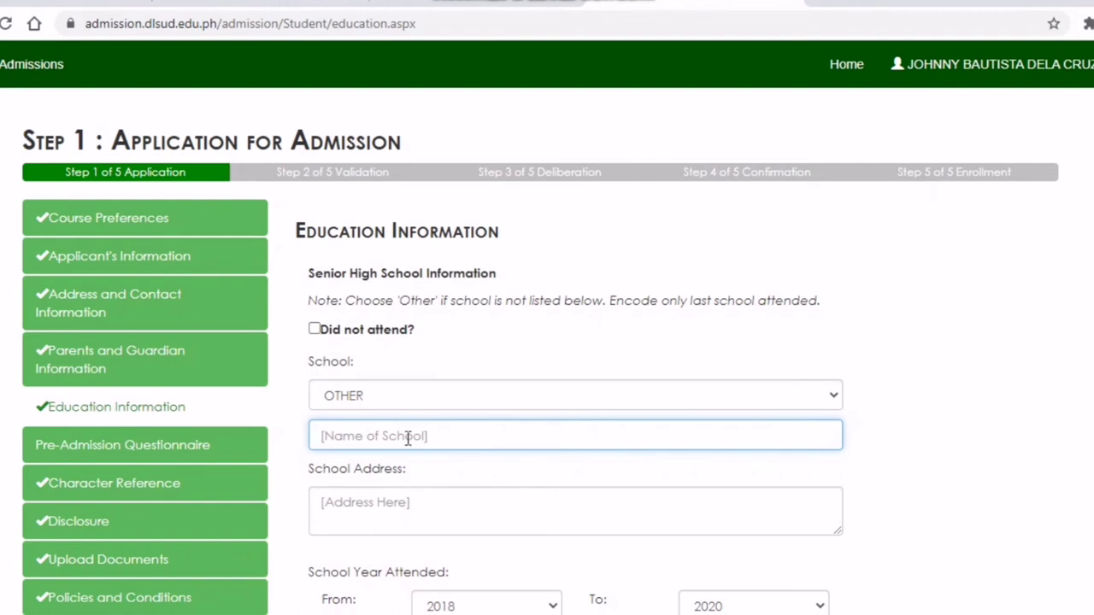
pyautogui.click(410, 397)
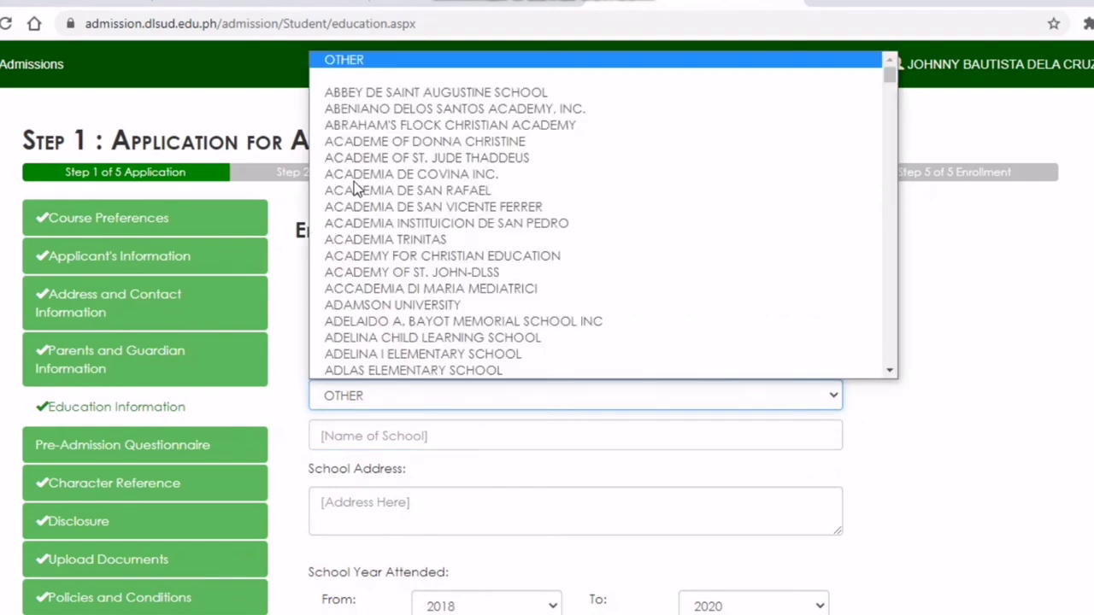
pyautogui.click(376, 92)
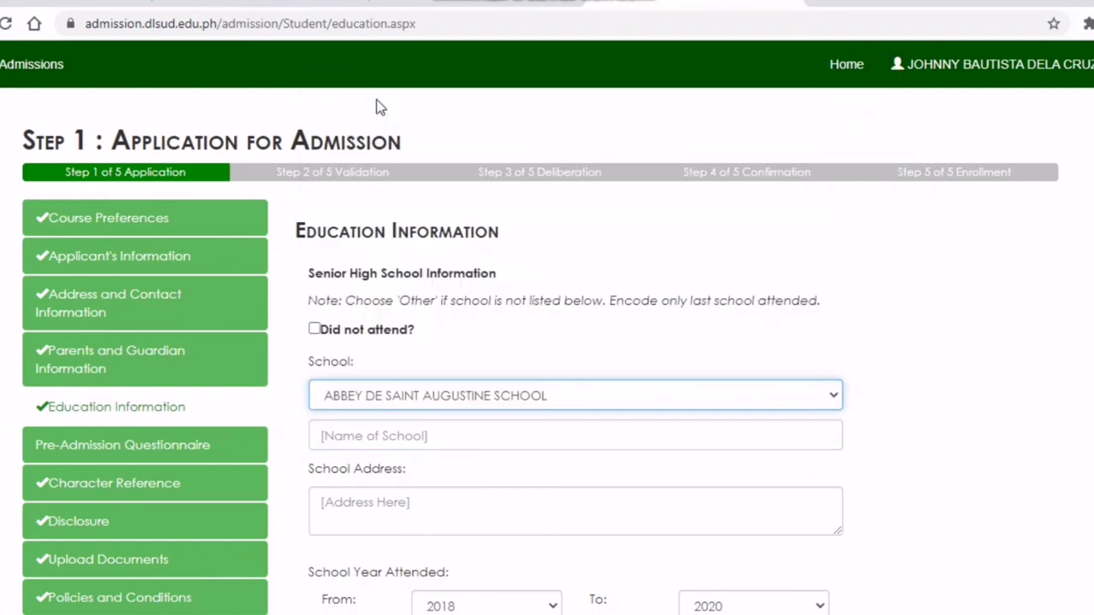
pyautogui.click(587, 437)
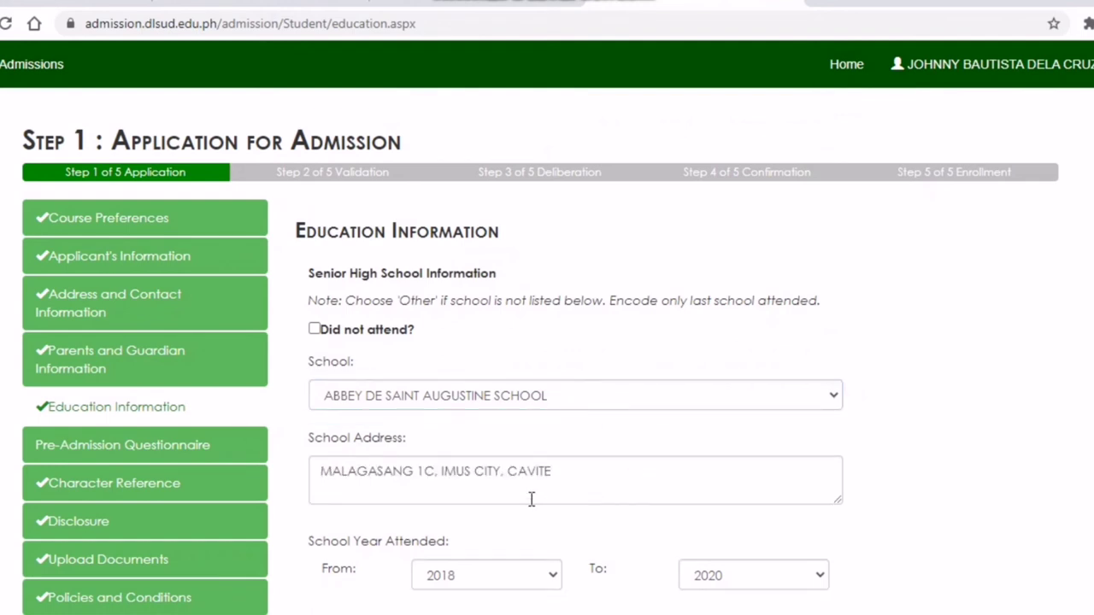
# - Check the senior high Section and keep ACADEMIC TRACK as the program track
pyautogui.scroll(-1, 530, 499)
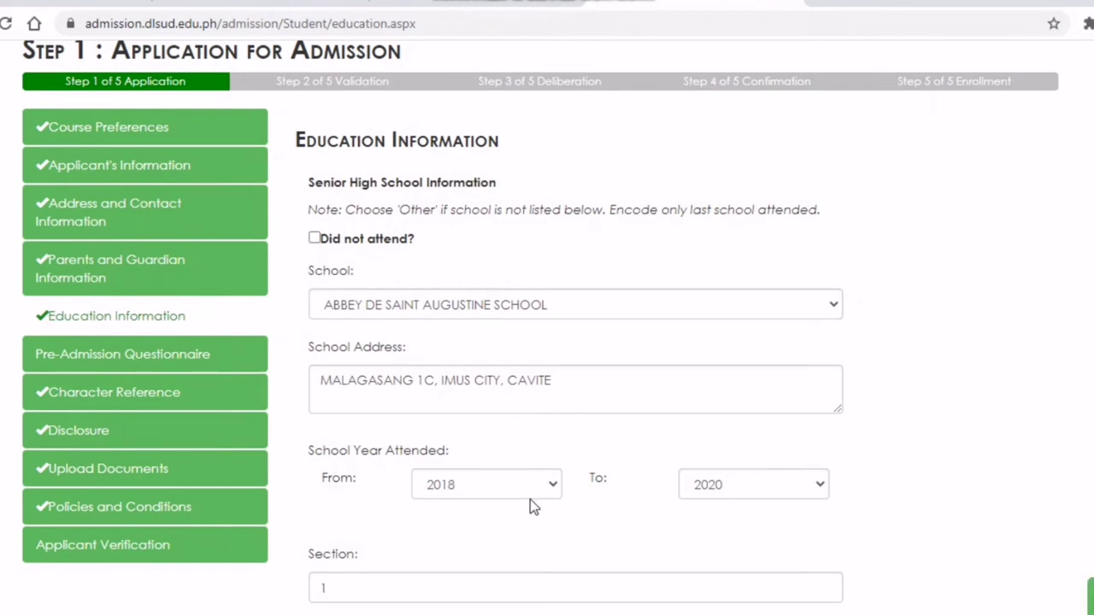
pyautogui.scroll(-1, 434, 582)
pyautogui.click(419, 502)
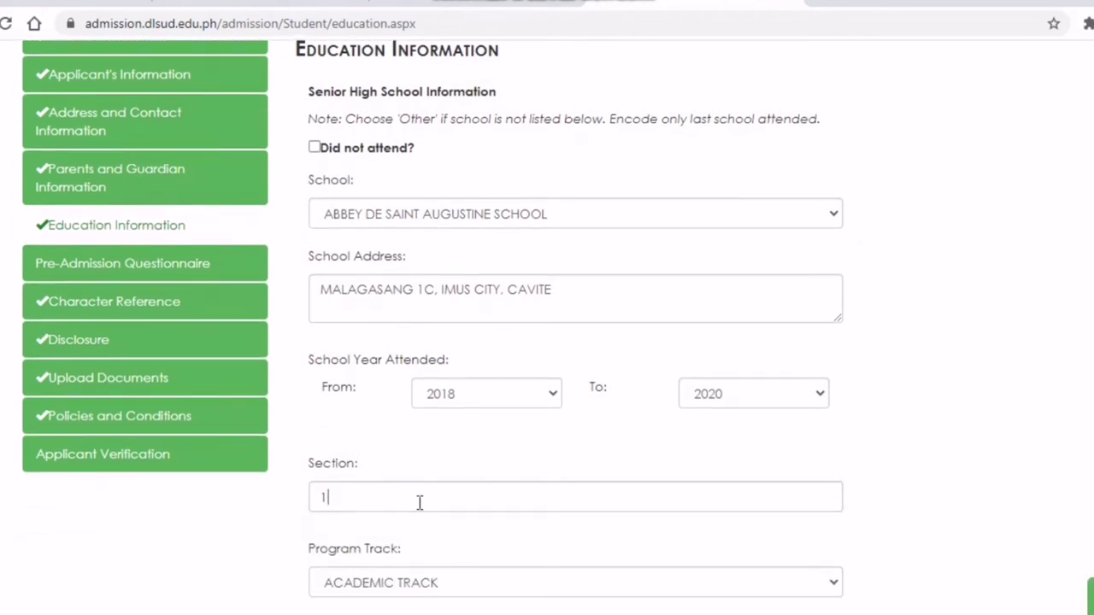
pyautogui.scroll(-1, 443, 522)
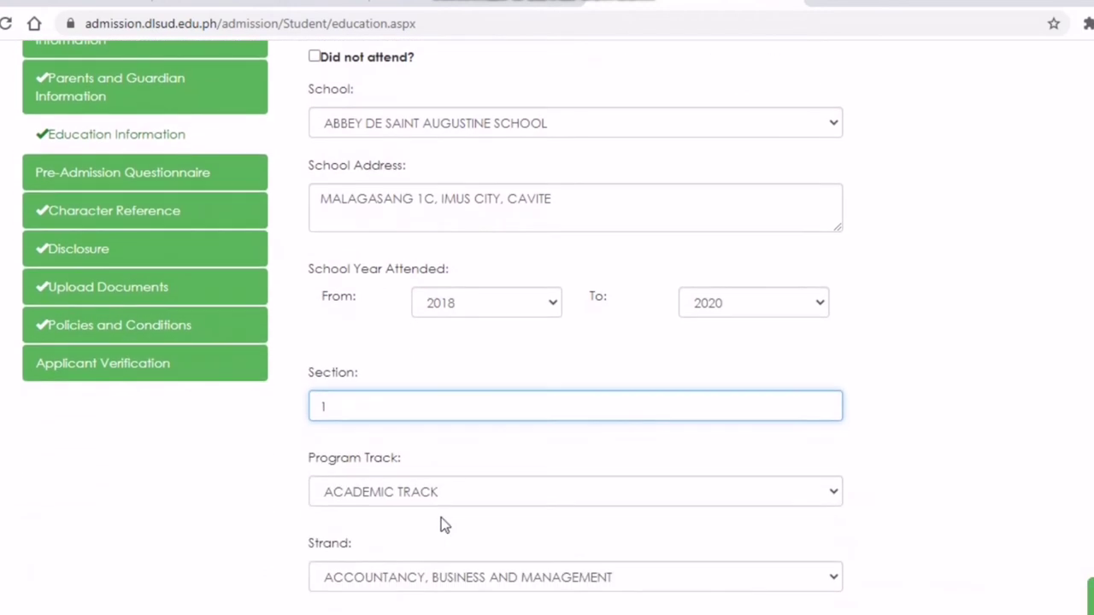
pyautogui.click(463, 493)
pyautogui.click(462, 491)
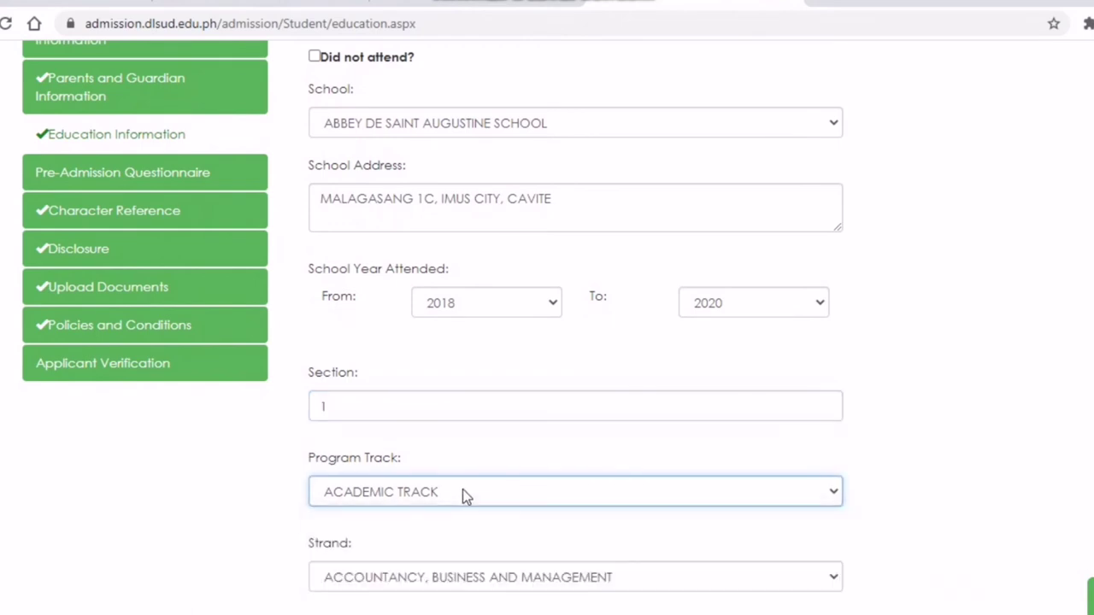
# - Keep ABBEY DE SAINT AUGUSTINE SCHOOL for junior high and save the education details
pyautogui.scroll(-2, 465, 504)
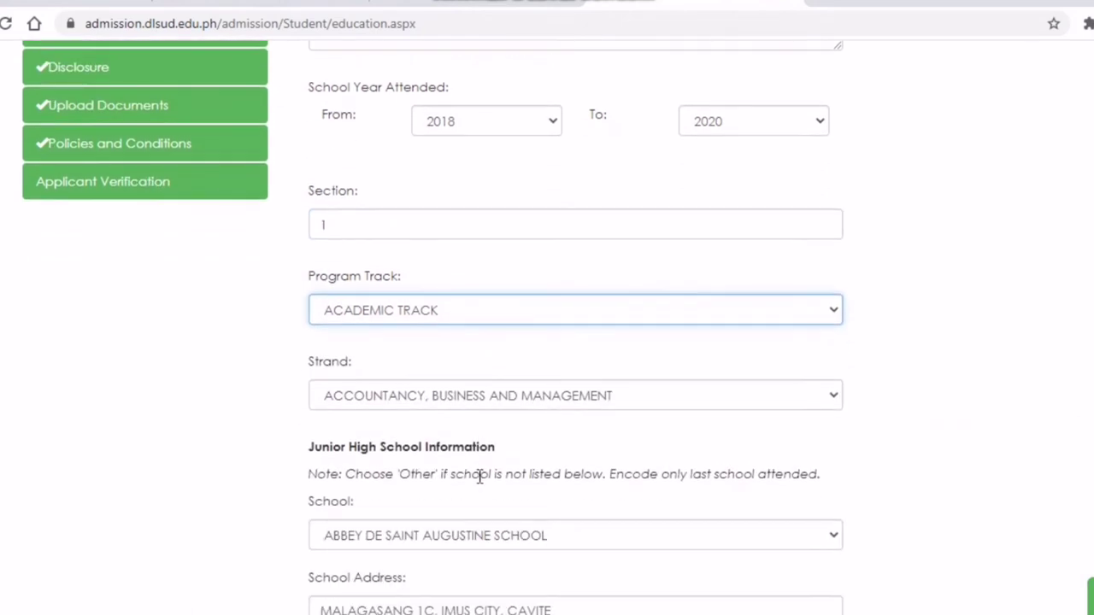
pyautogui.scroll(-1, 475, 509)
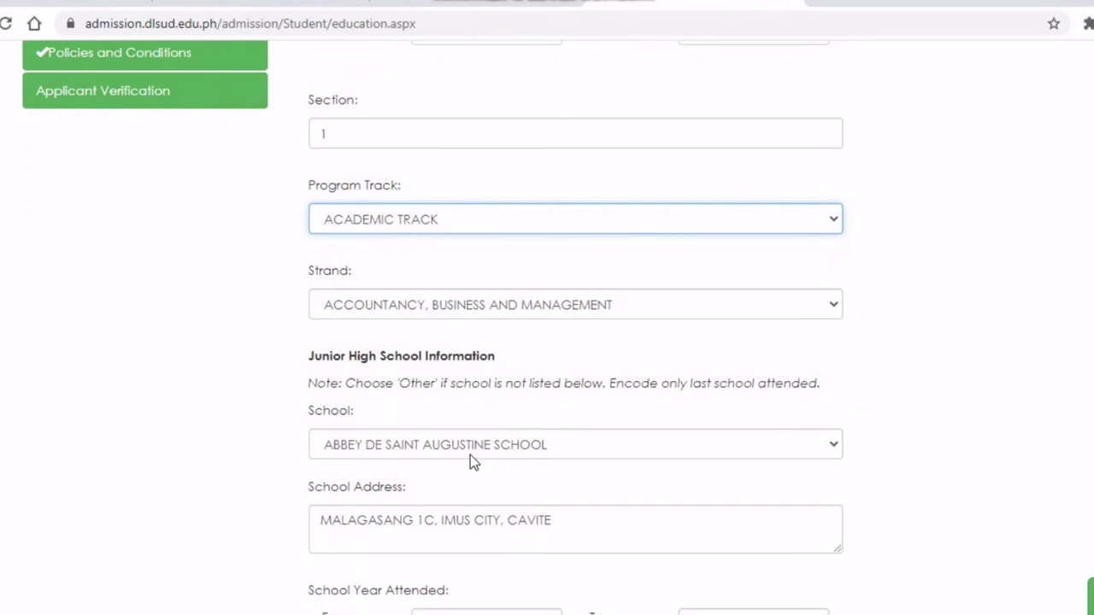
pyautogui.click(471, 450)
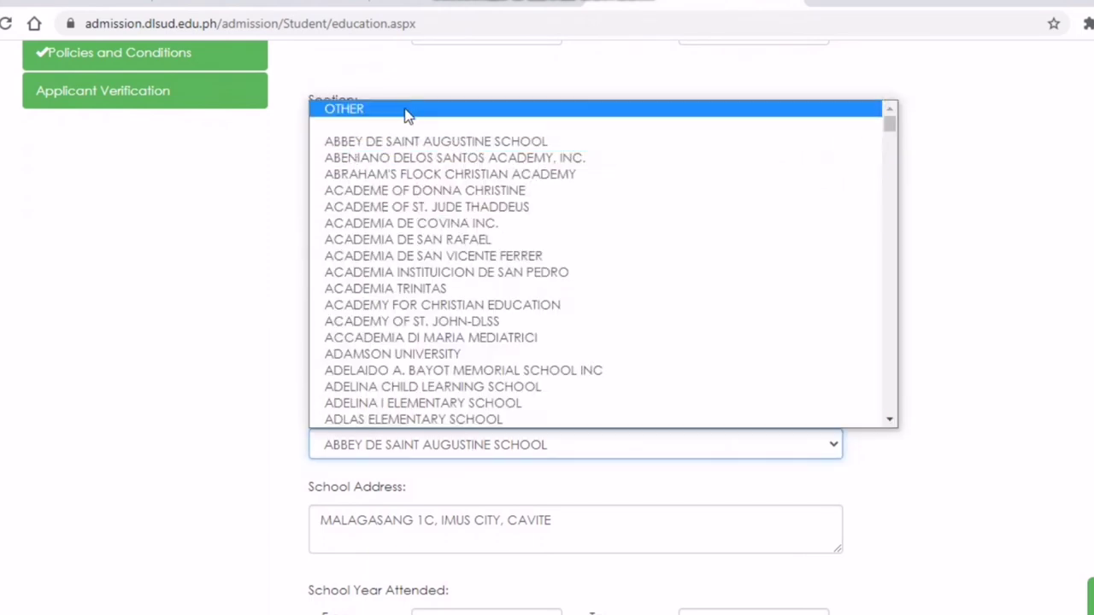
pyautogui.click(406, 141)
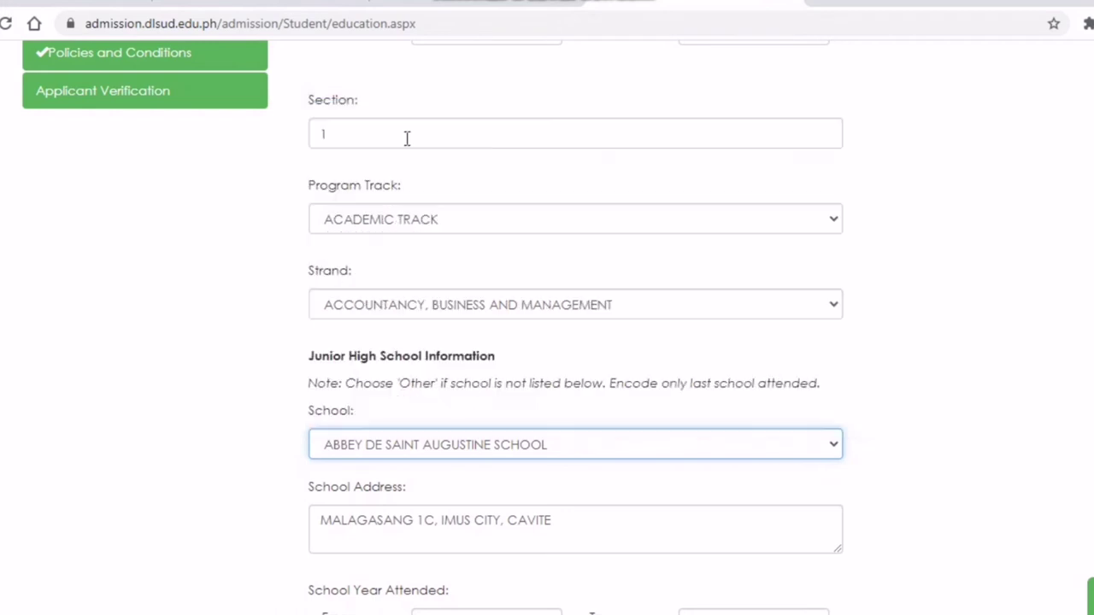
pyautogui.scroll(-4, 509, 494)
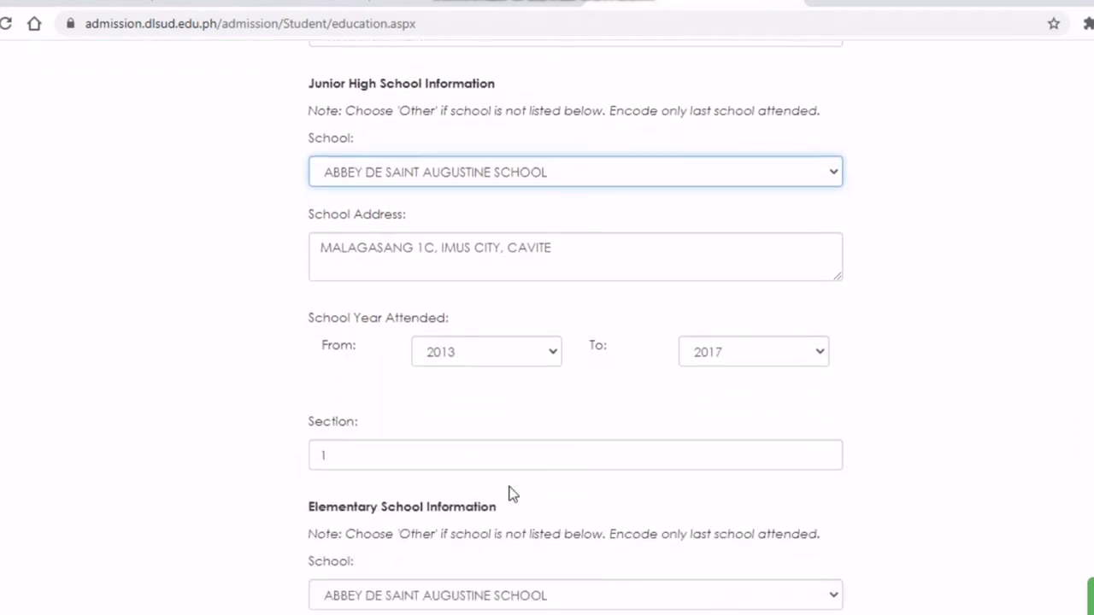
pyautogui.scroll(-4, 508, 494)
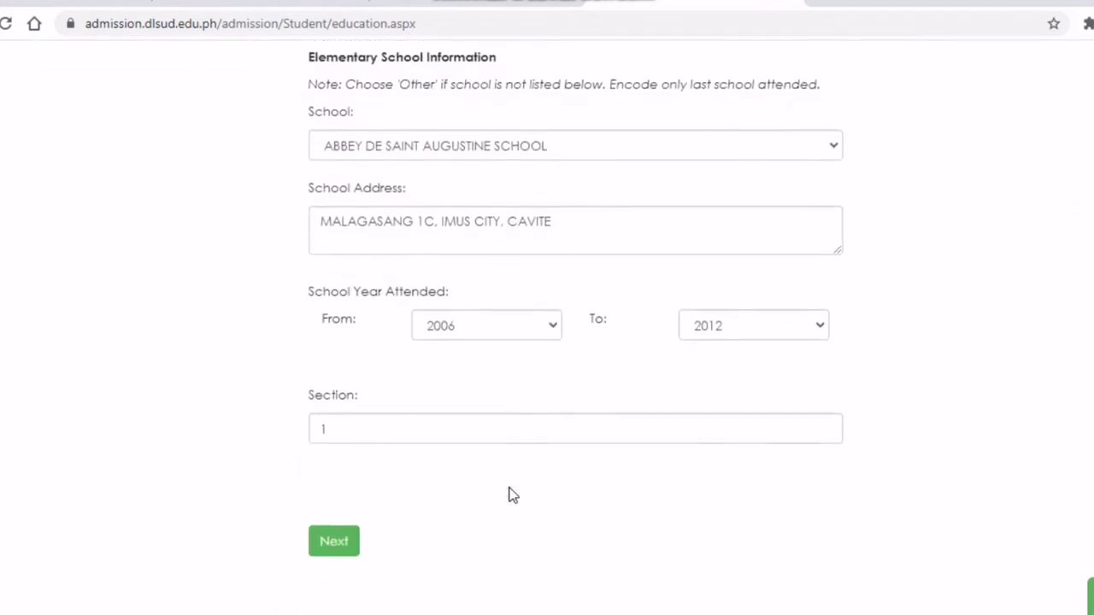
pyautogui.click(352, 529)
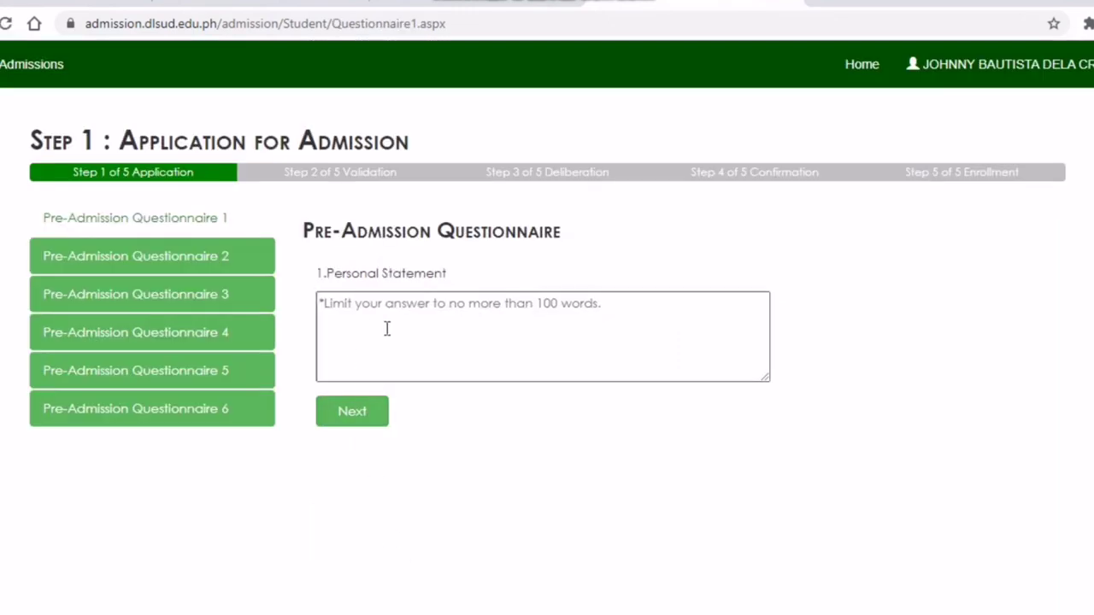
# - Answer question 1 'Studying at this prestigious school is my lifelong dream.' and question 2 'the vicinity is very much strategic'
pyautogui.click(641, 319)
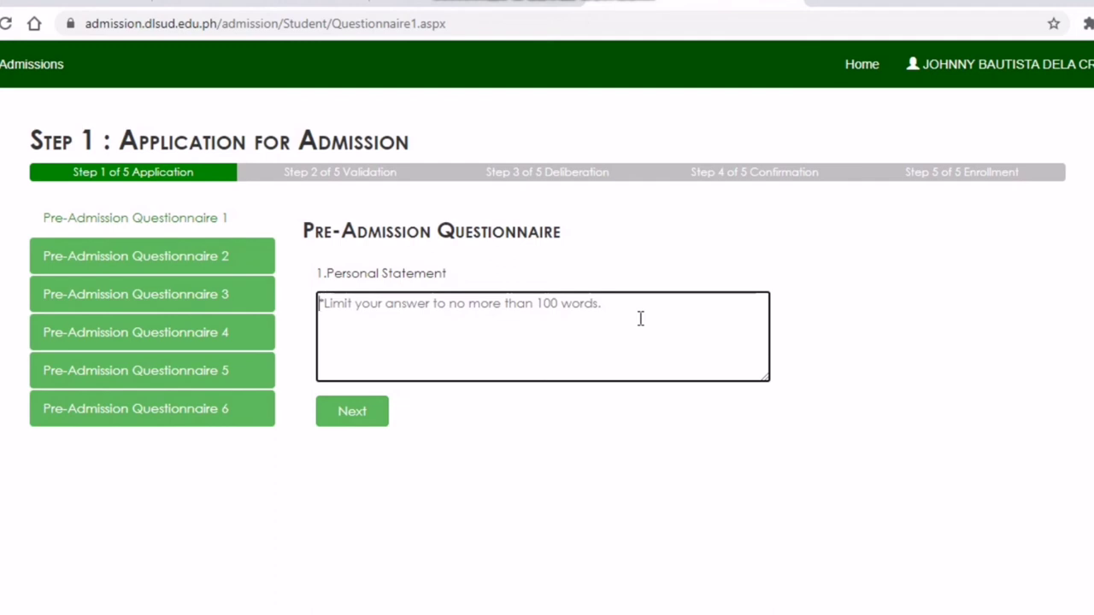
pyautogui.write('Studying ')
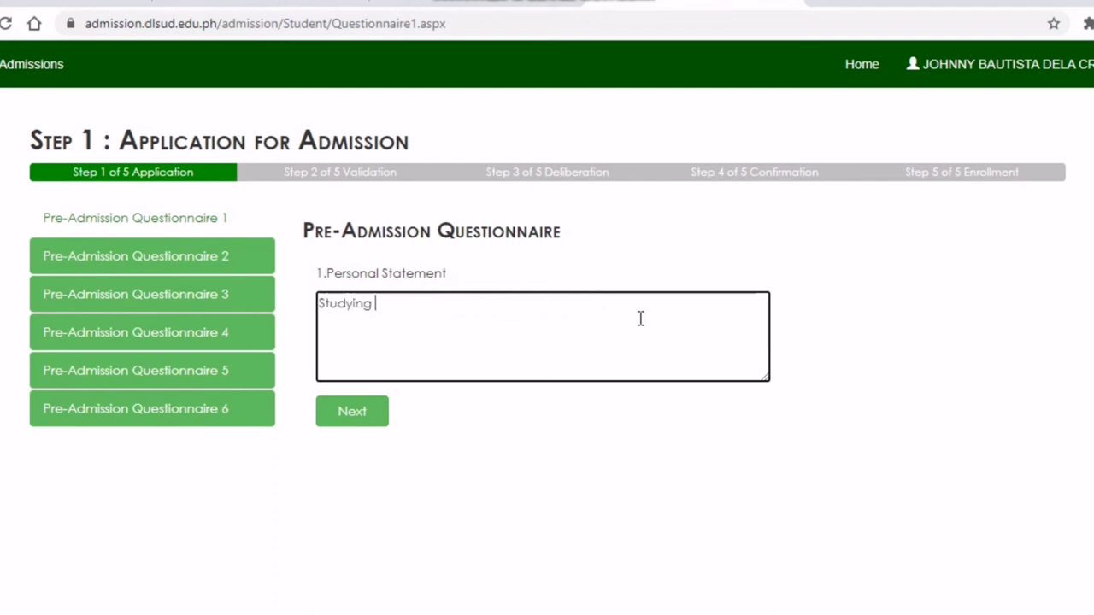
pyautogui.write('at this prestigious school is my')
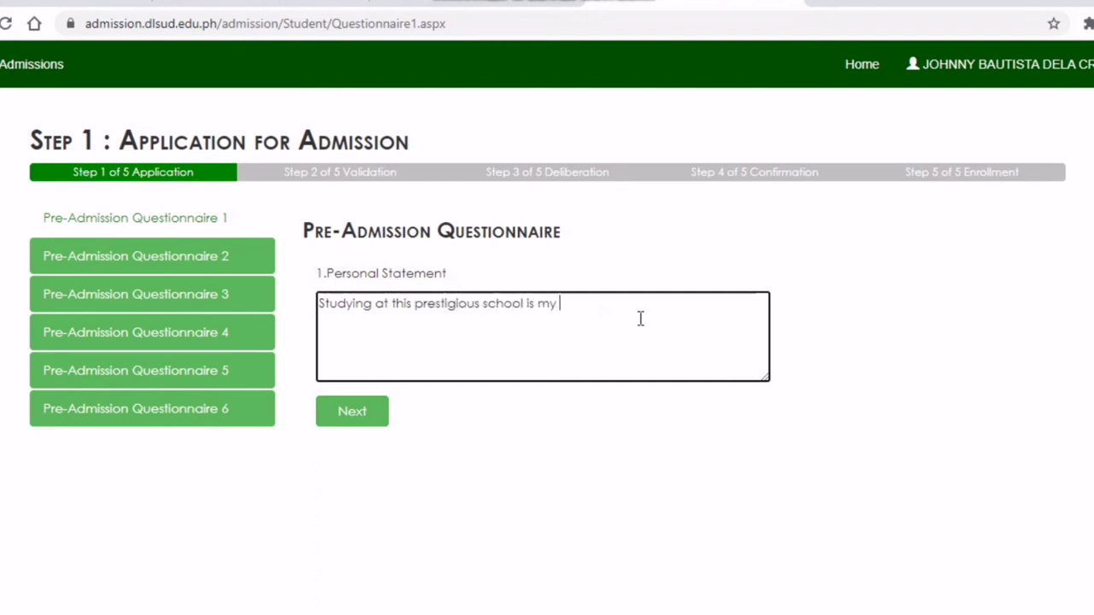
pyautogui.write(' lifelong dream.')
pyautogui.click(352, 411)
pyautogui.click(627, 305)
pyautogui.write('t')
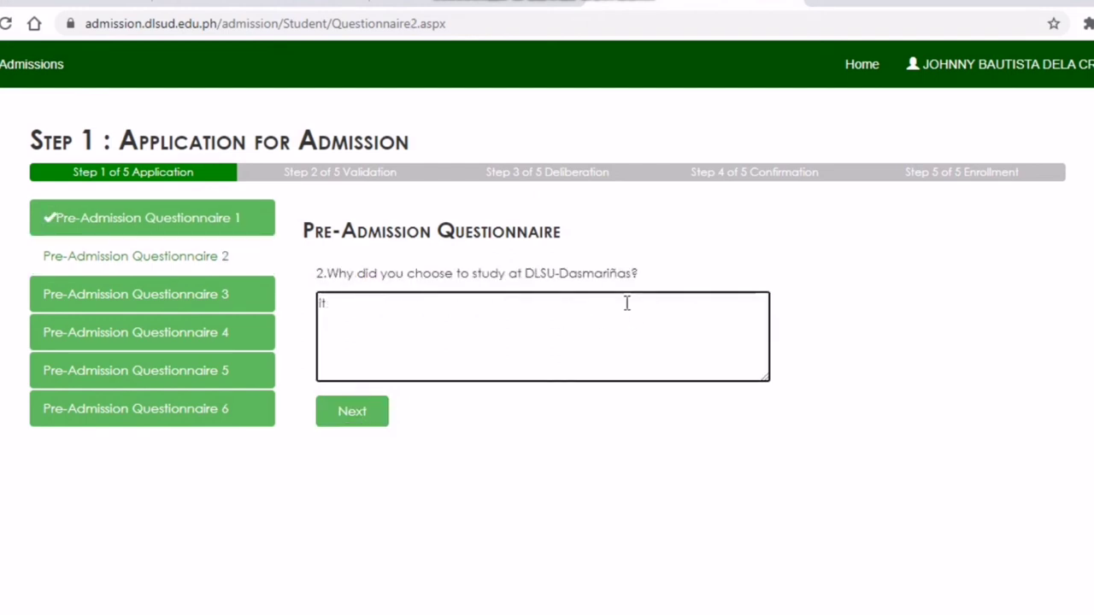
pyautogui.write('he vicinity is very much strategic')
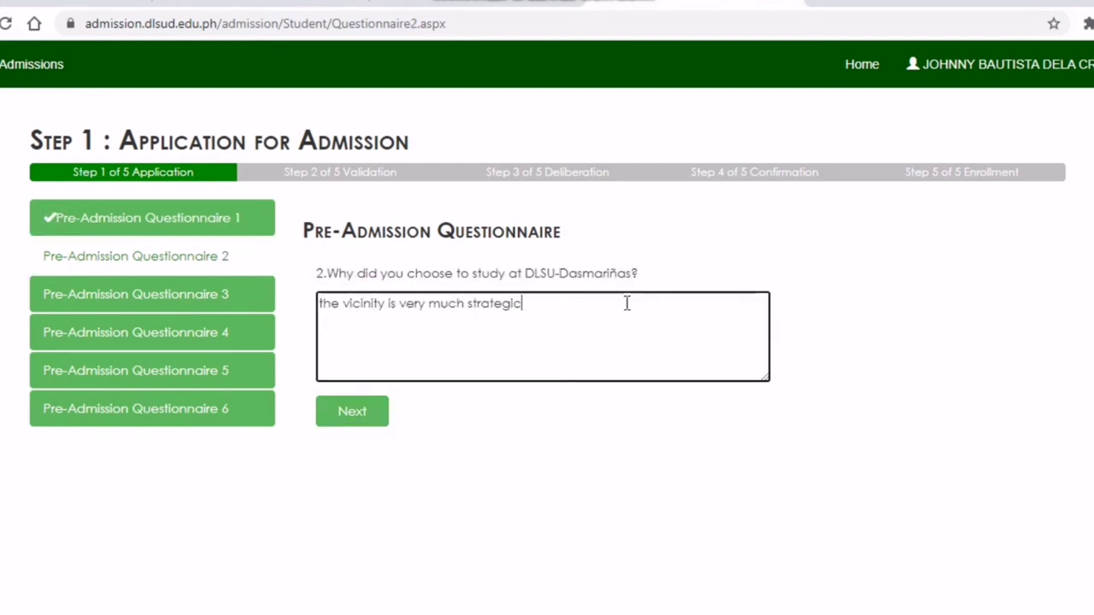
pyautogui.click(352, 411)
# - Answer question 3 'I have learned things taught from our school' and question 4 about the course fit
pyautogui.click(639, 316)
pyautogui.write('I have learned things taught')
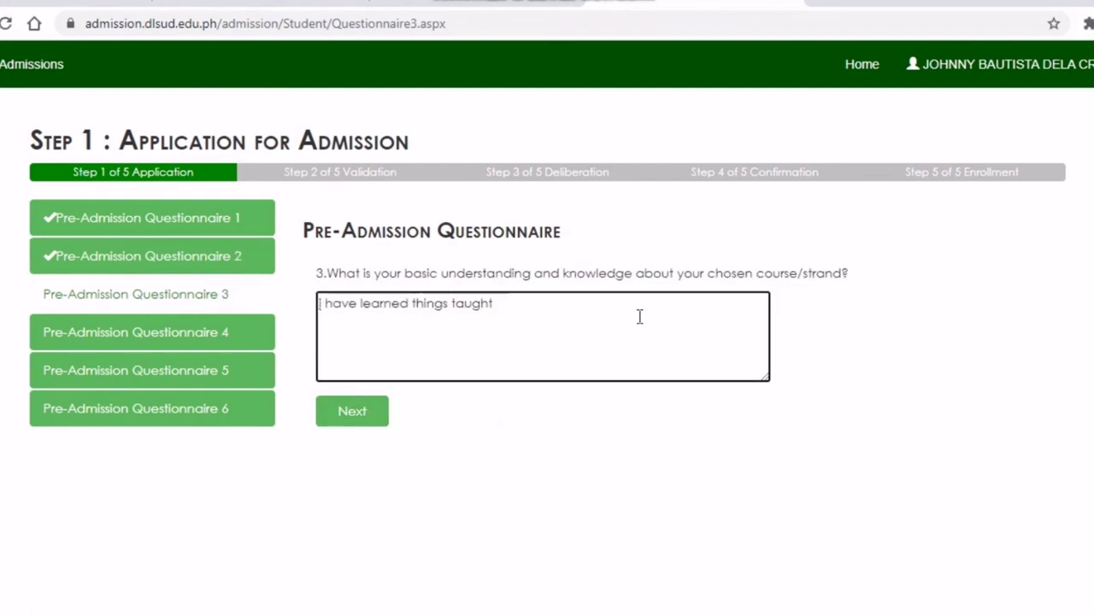
pyautogui.write(' from our school')
pyautogui.click(346, 414)
pyautogui.scroll(-1, 522, 295)
pyautogui.click(523, 295)
pyautogui.write('I believe this course is inclined to what I plan to be in')
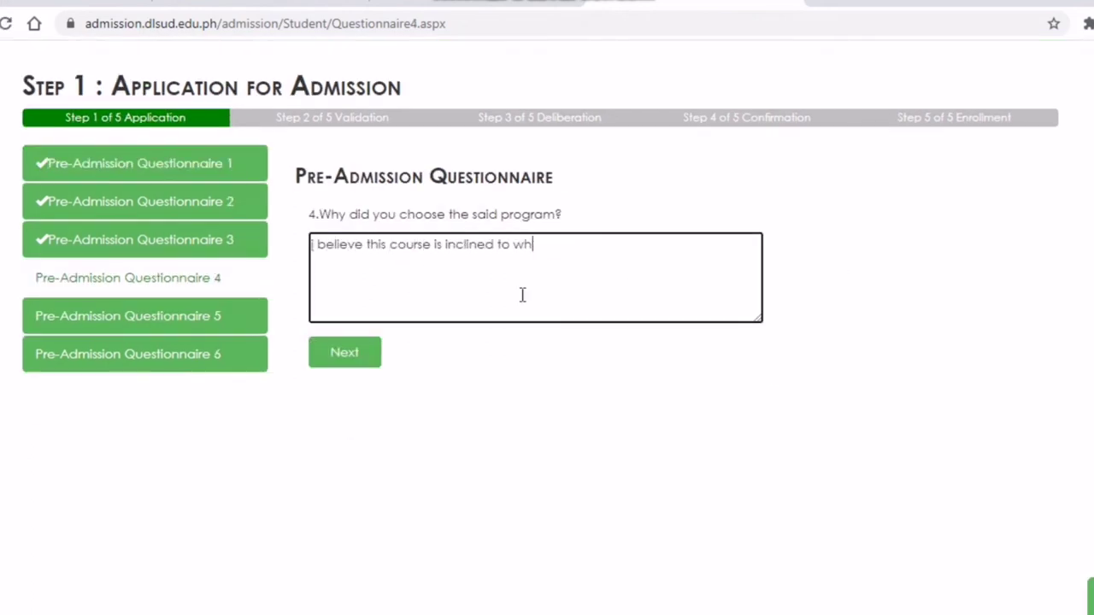
pyautogui.click(366, 355)
# - Tick Online sources for question 5 and choose Facebook for announcements in question 6
pyautogui.click(342, 345)
pyautogui.click(365, 536)
pyautogui.click(393, 282)
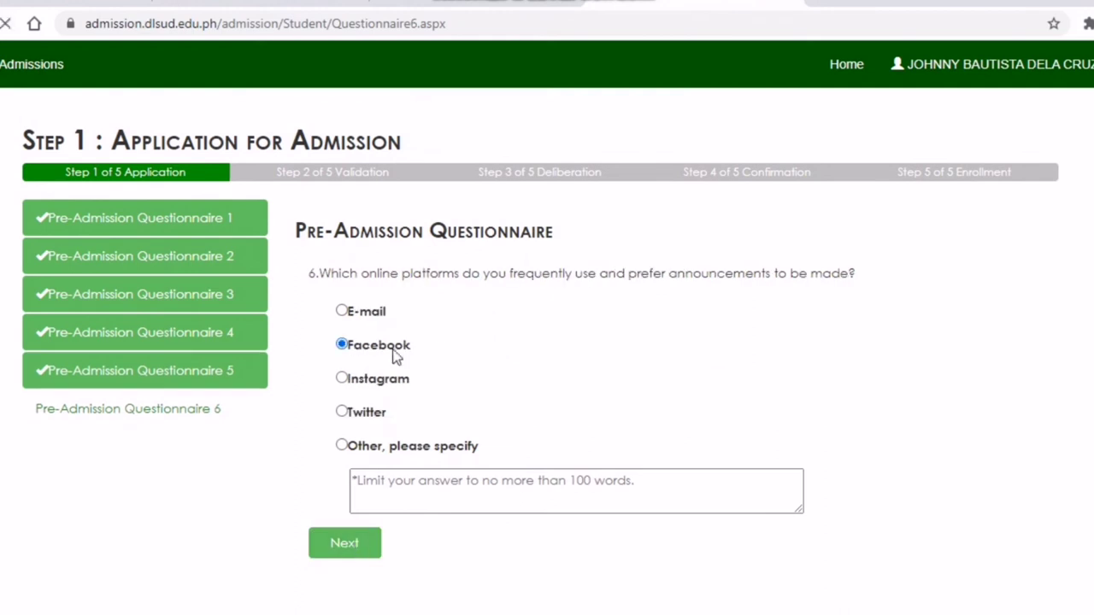
pyautogui.click(342, 544)
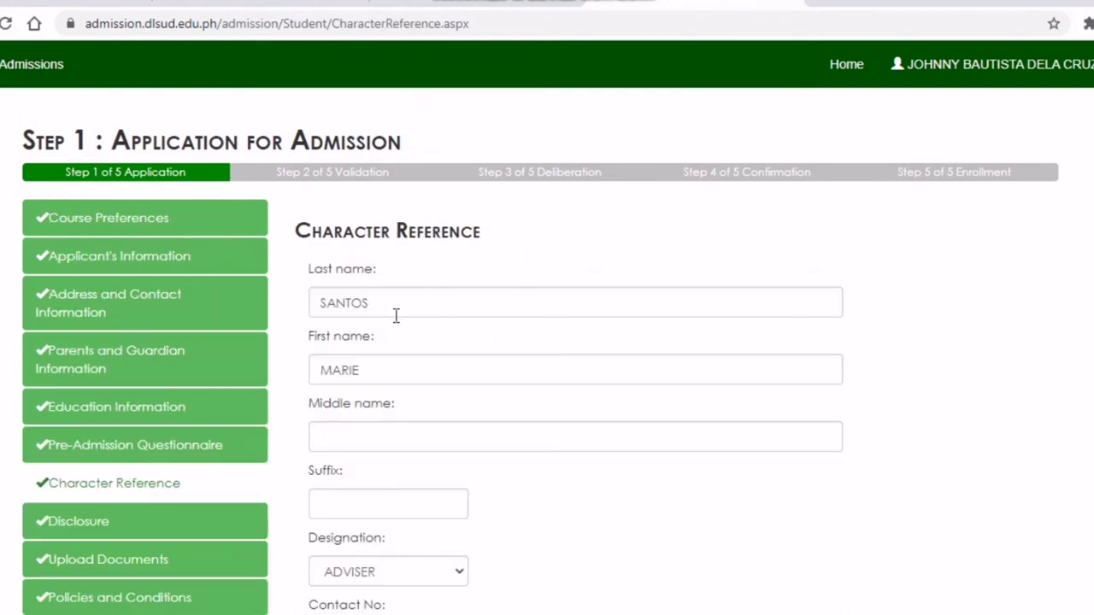
# - Review the character reference details and save them to reach the Disclosure page
pyautogui.scroll(-1, 428, 465)
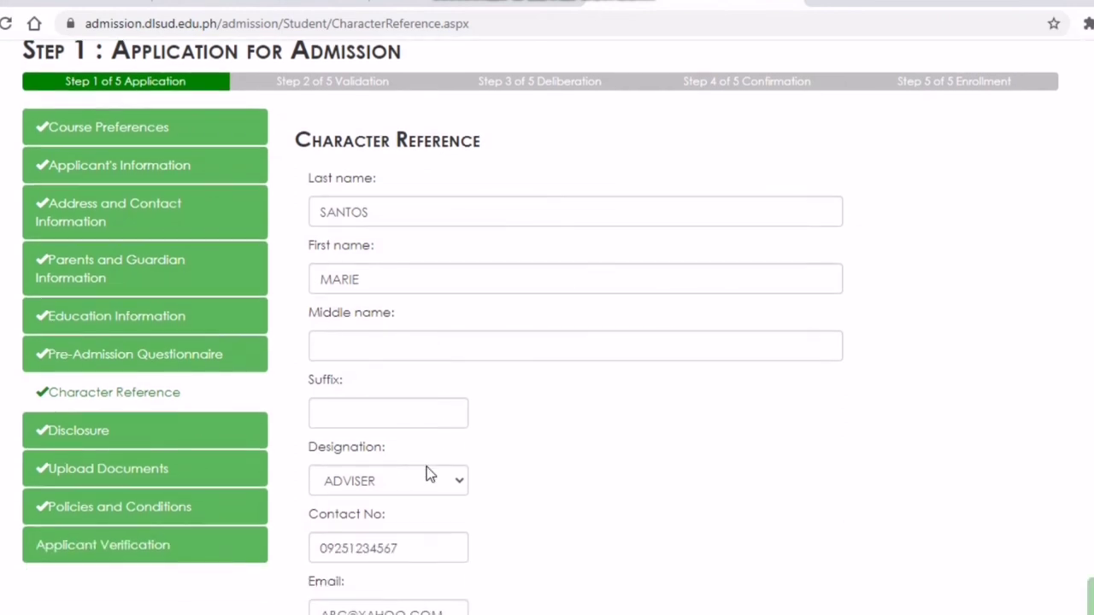
pyautogui.scroll(-1, 388, 491)
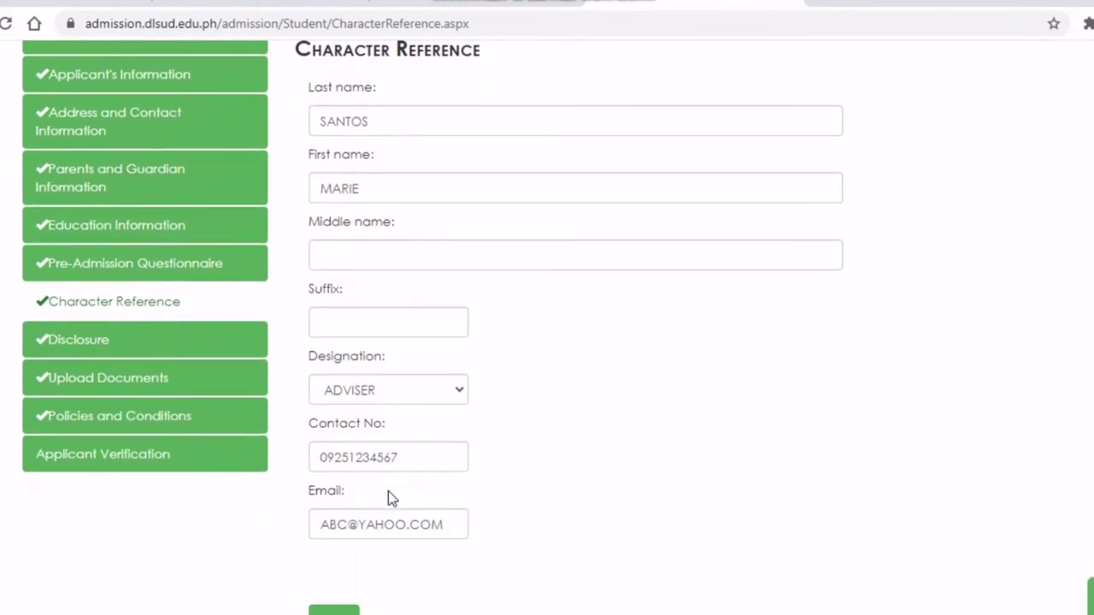
pyautogui.click(333, 610)
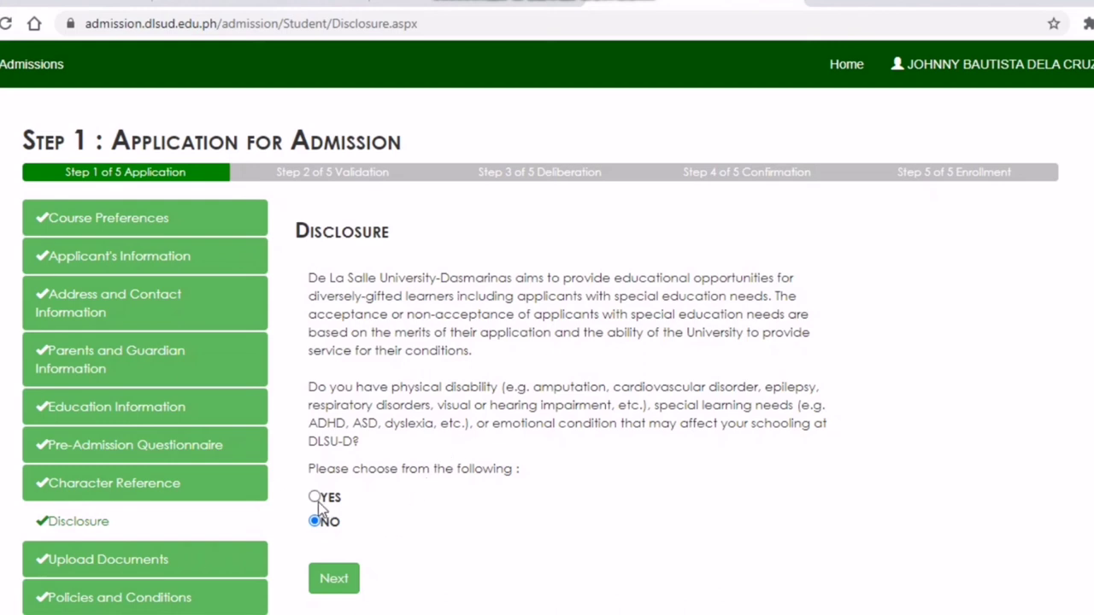
# - Answer NO to the special-needs disclosure question and save it
pyautogui.scroll(-1, 401, 539)
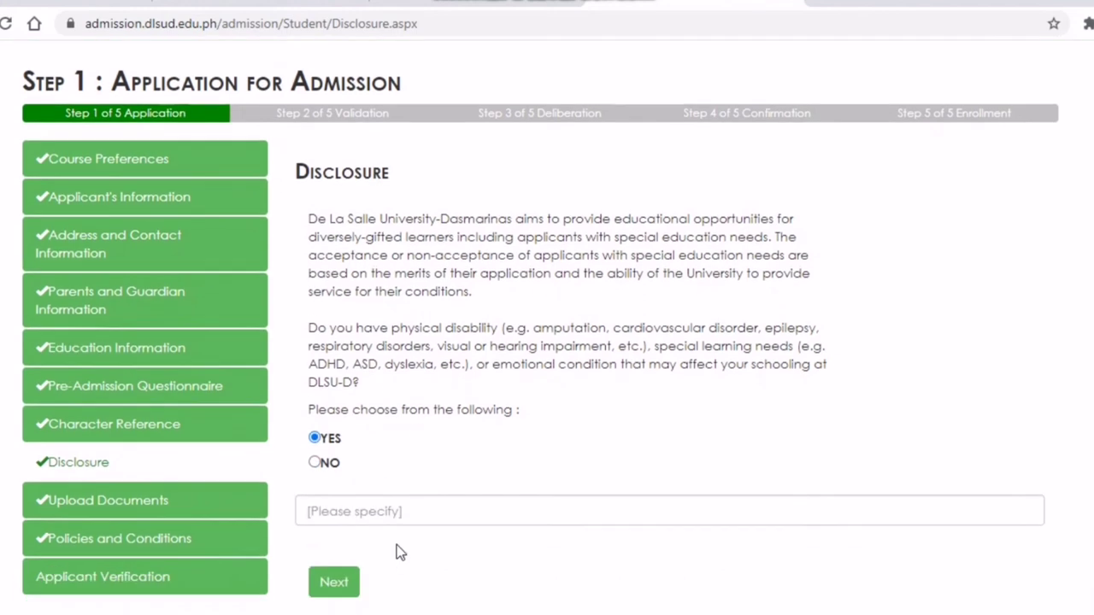
pyautogui.click(376, 484)
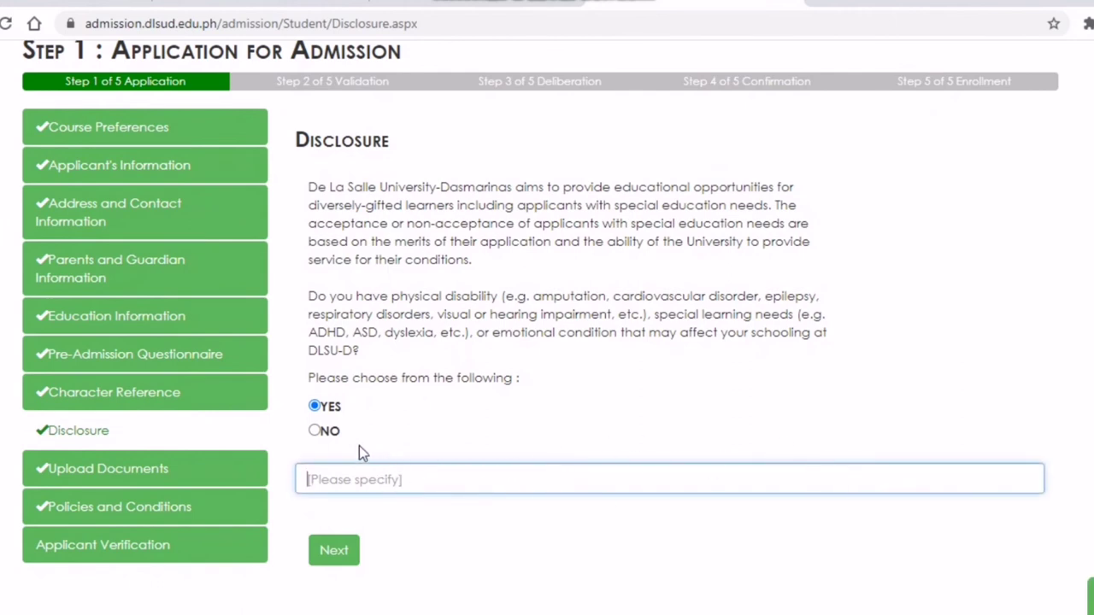
pyautogui.click(314, 431)
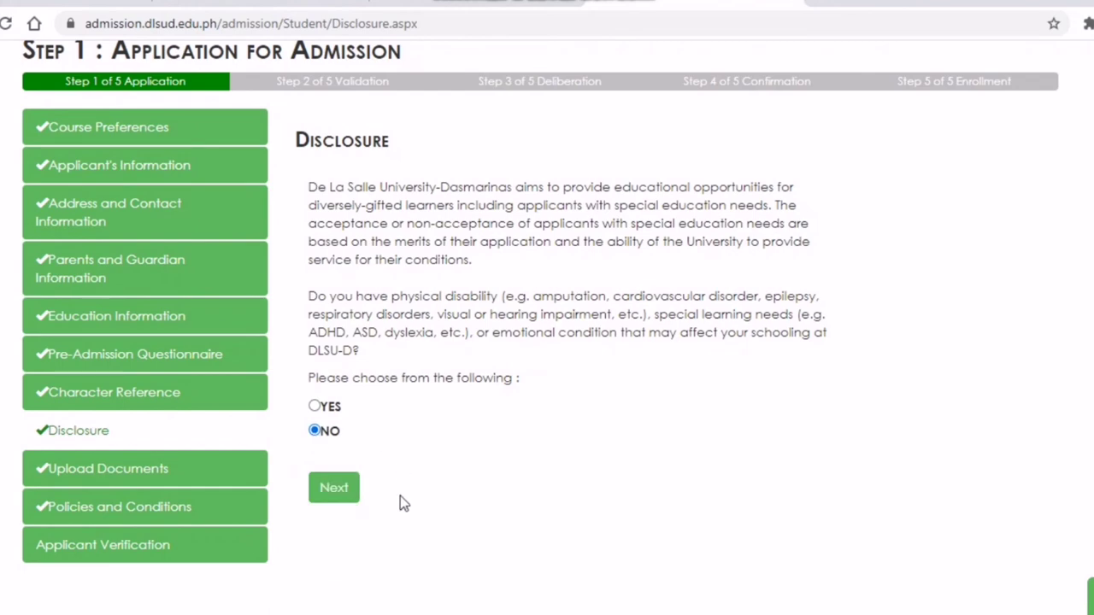
pyautogui.click(345, 493)
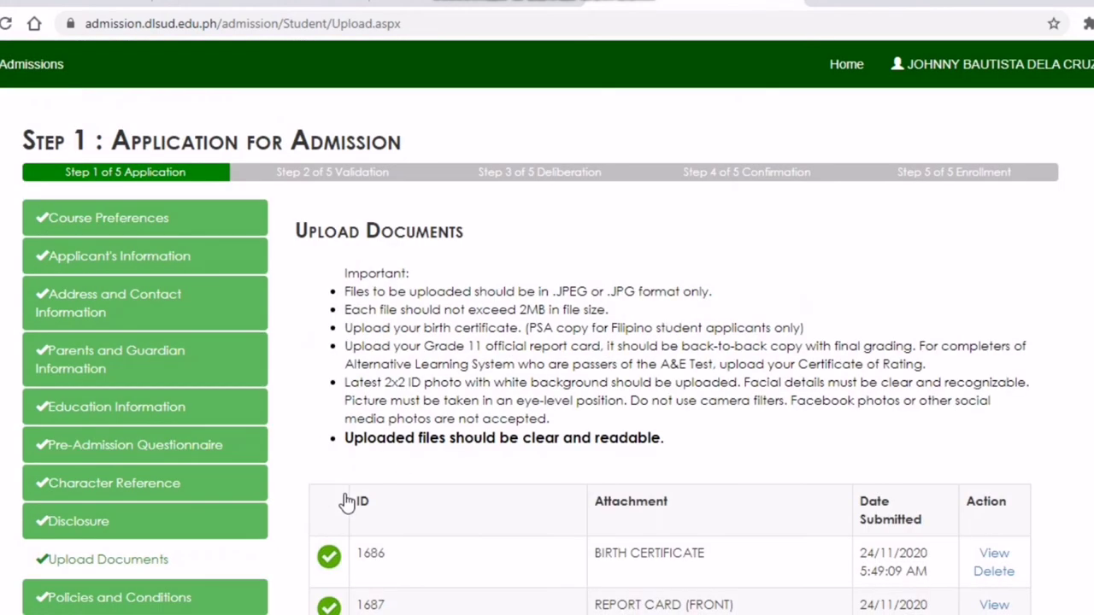
# - Review the uploaded documents table and the list of remaining attachment types
pyautogui.scroll(-1, 346, 490)
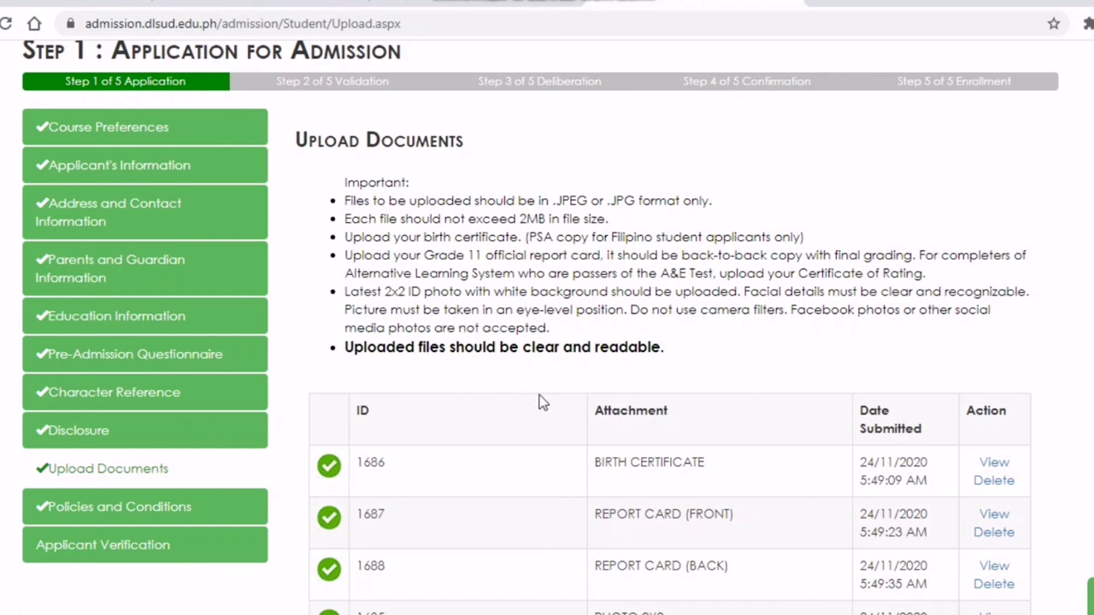
pyautogui.moveTo(519, 219); pyautogui.dragTo(538, 219)
pyautogui.click(541, 219)
pyautogui.scroll(-2, 658, 350)
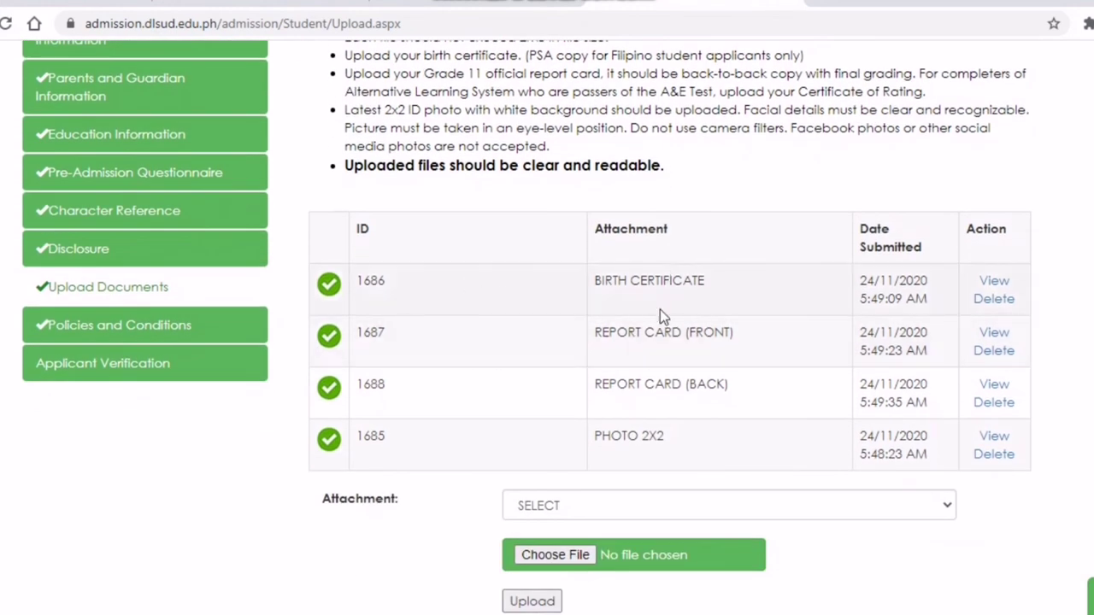
pyautogui.click(590, 512)
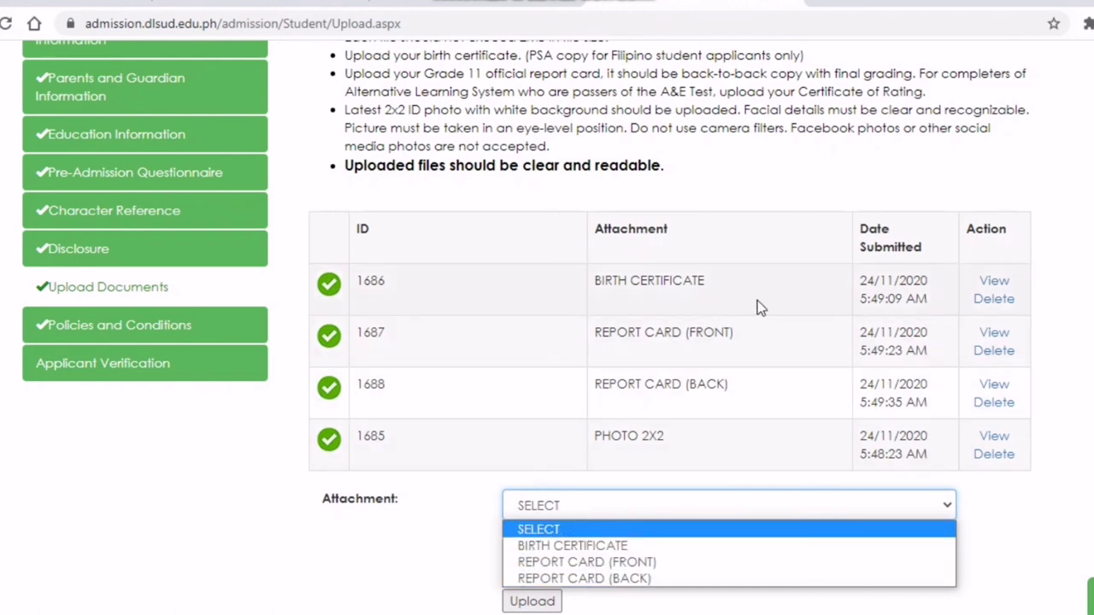
pyautogui.click(991, 441)
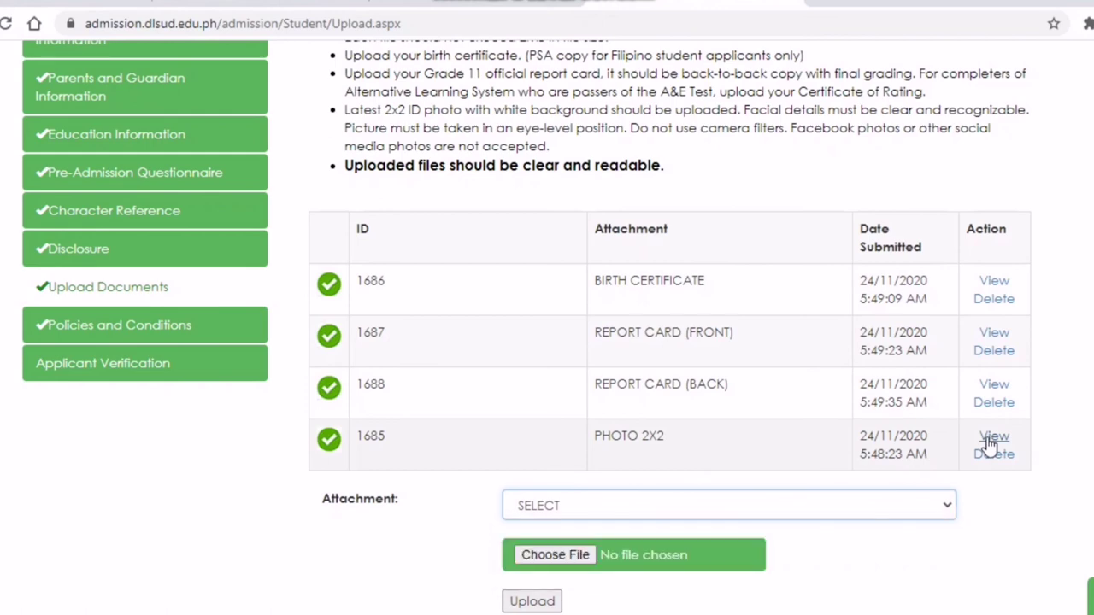
# - Preview the uploaded PHOTO 2X2 attachment, then continue to Policies and Conditions
pyautogui.click(991, 441)
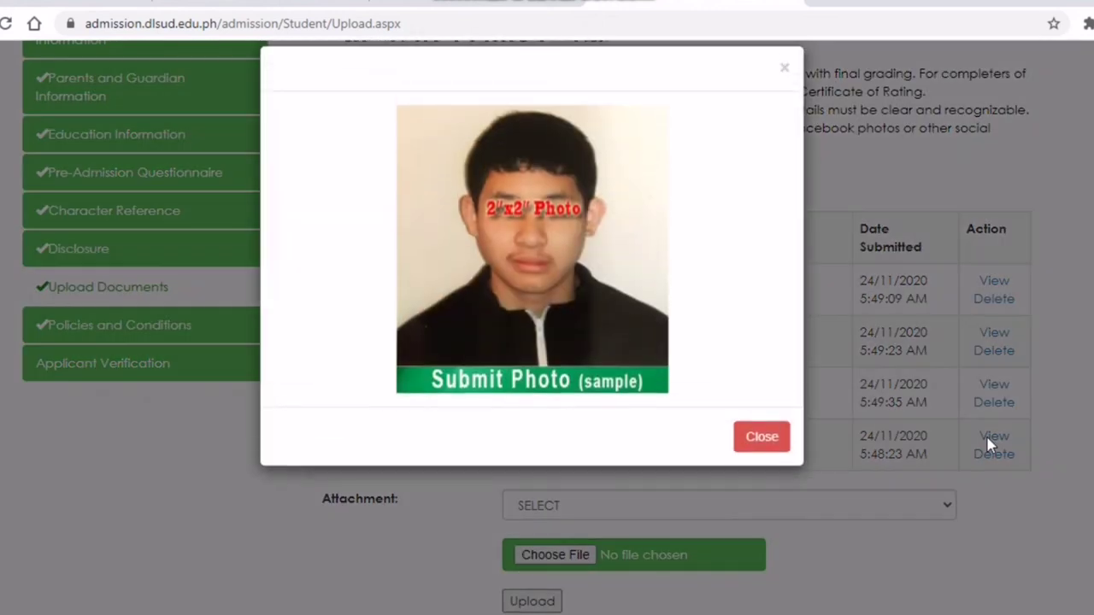
pyautogui.click(773, 451)
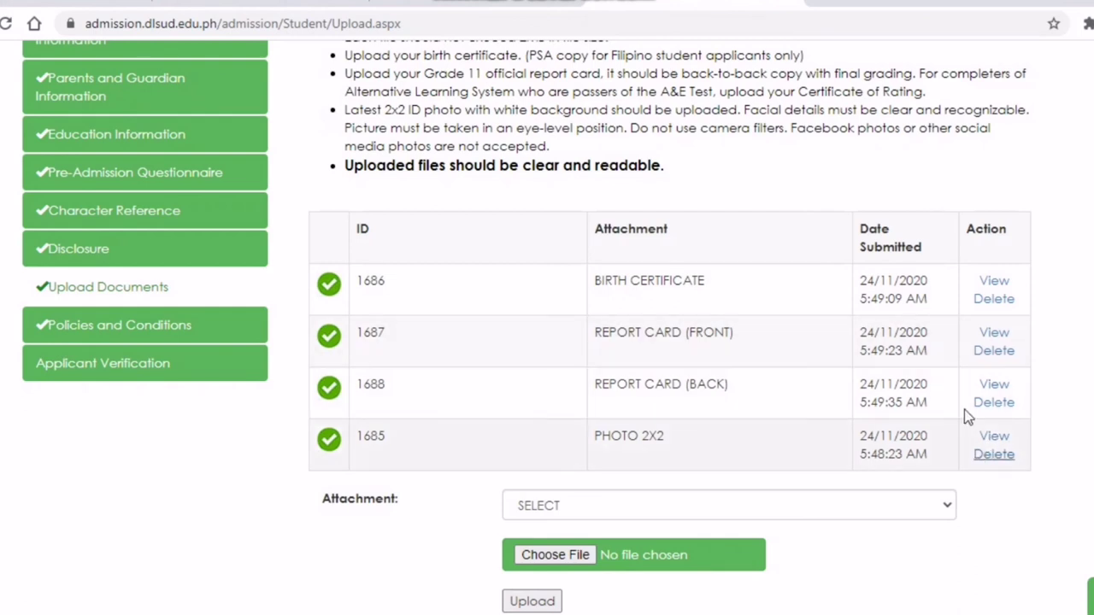
pyautogui.scroll(-2, 216, 522)
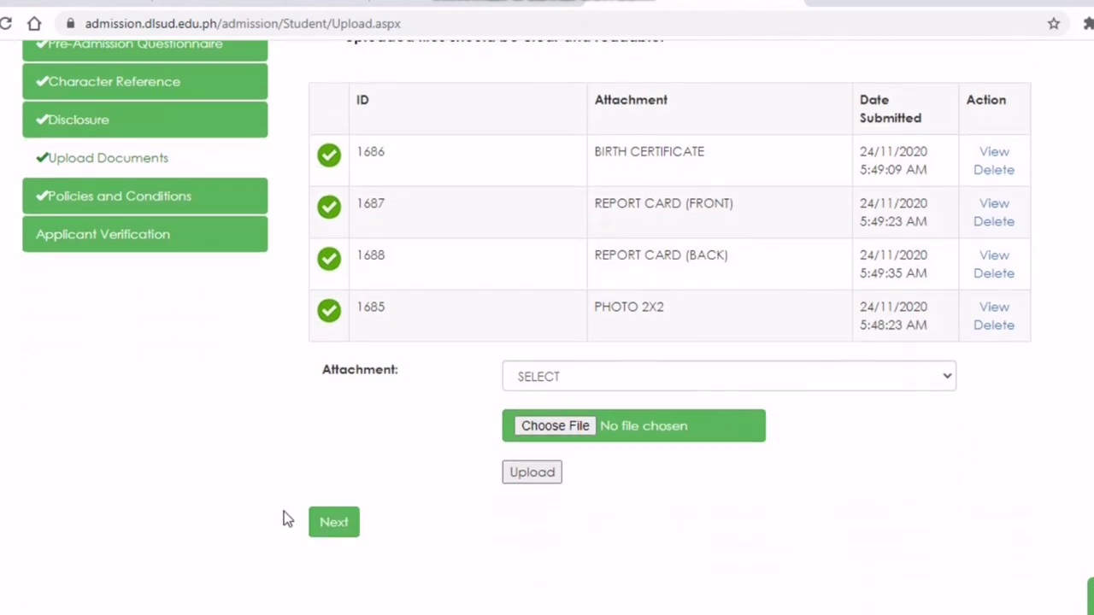
pyautogui.click(342, 523)
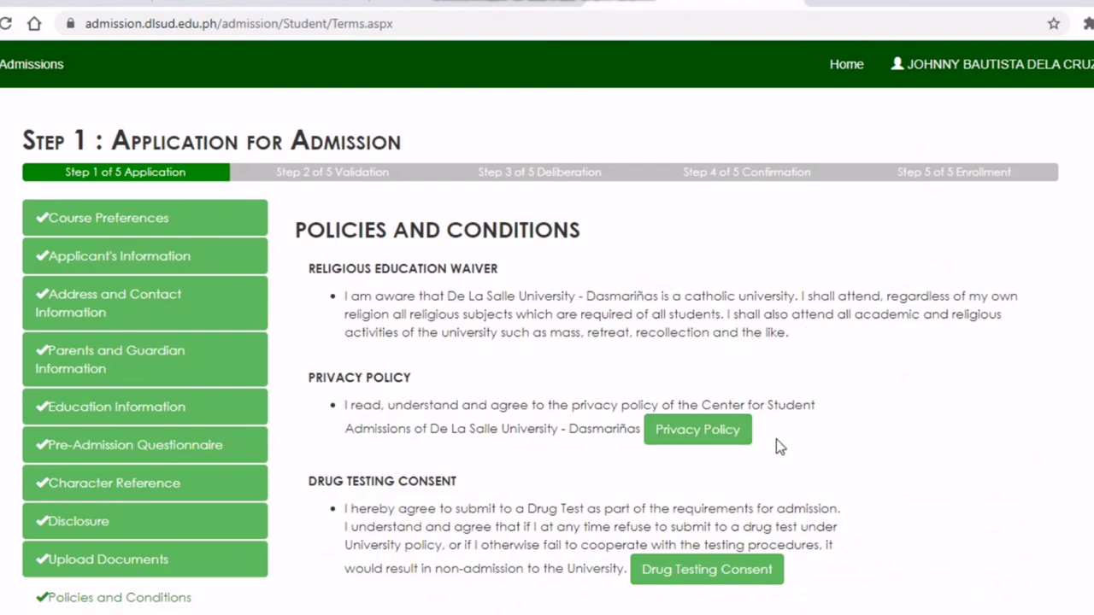
# - Read through the privacy policy document and close it
pyautogui.scroll(-2, 526, 525)
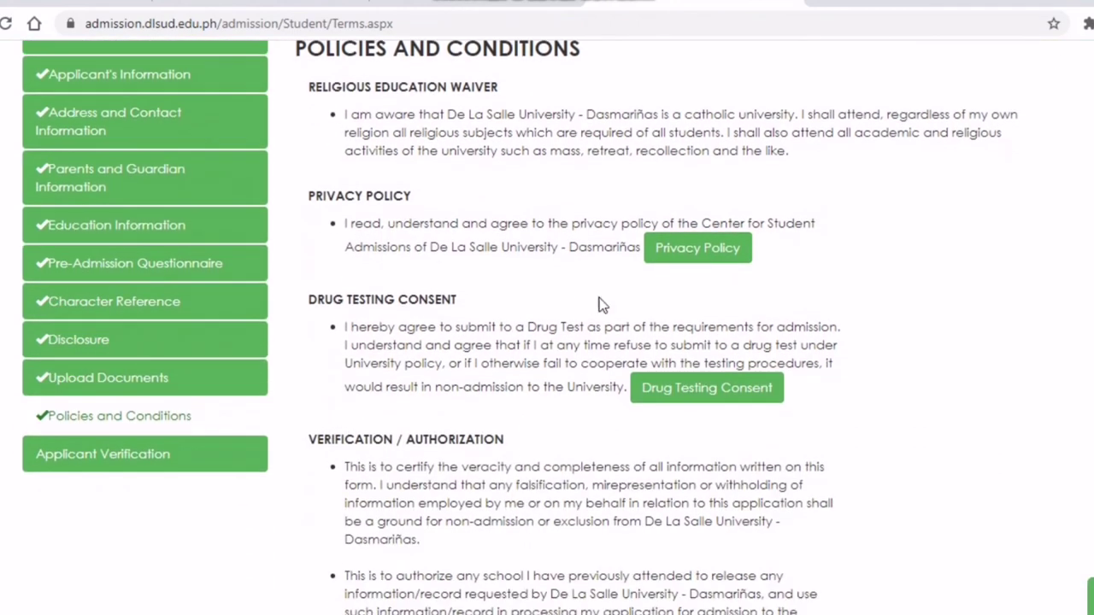
pyautogui.click(697, 255)
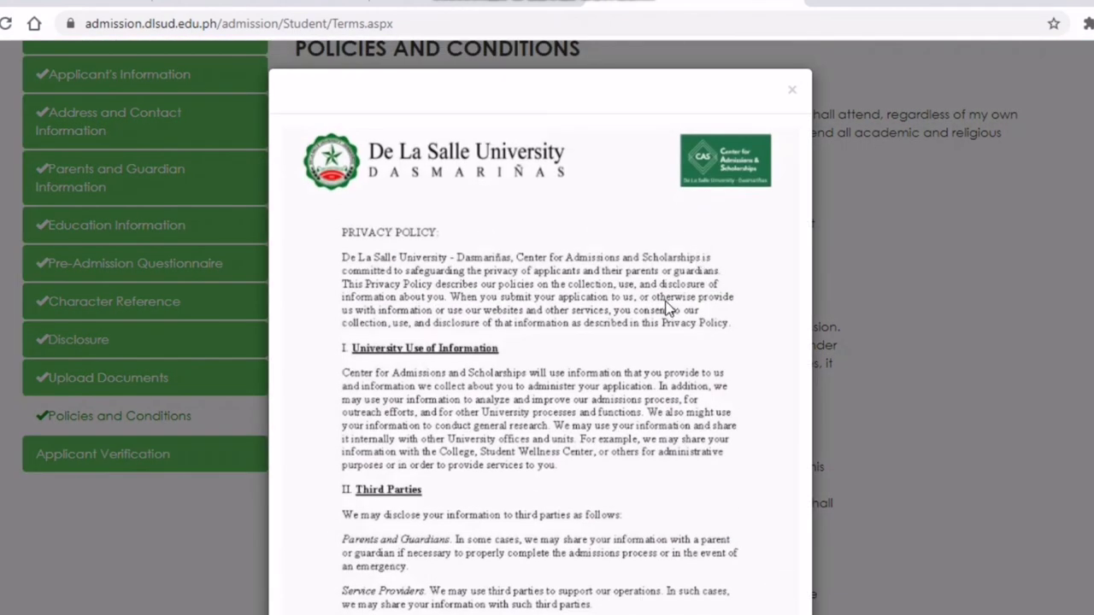
pyautogui.scroll(-2, 670, 309)
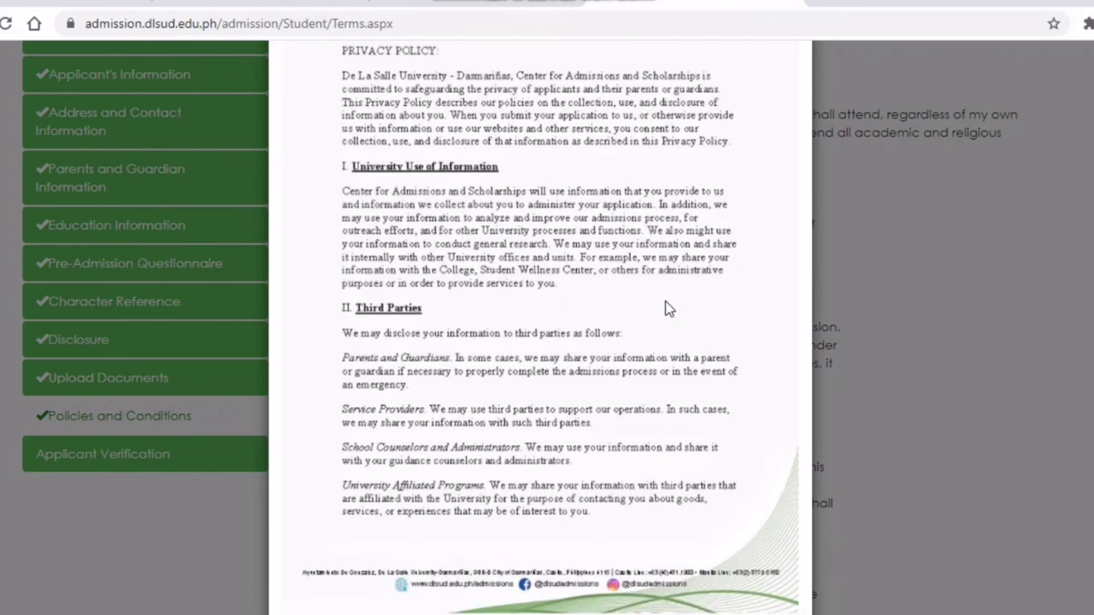
pyautogui.scroll(-1, 670, 308)
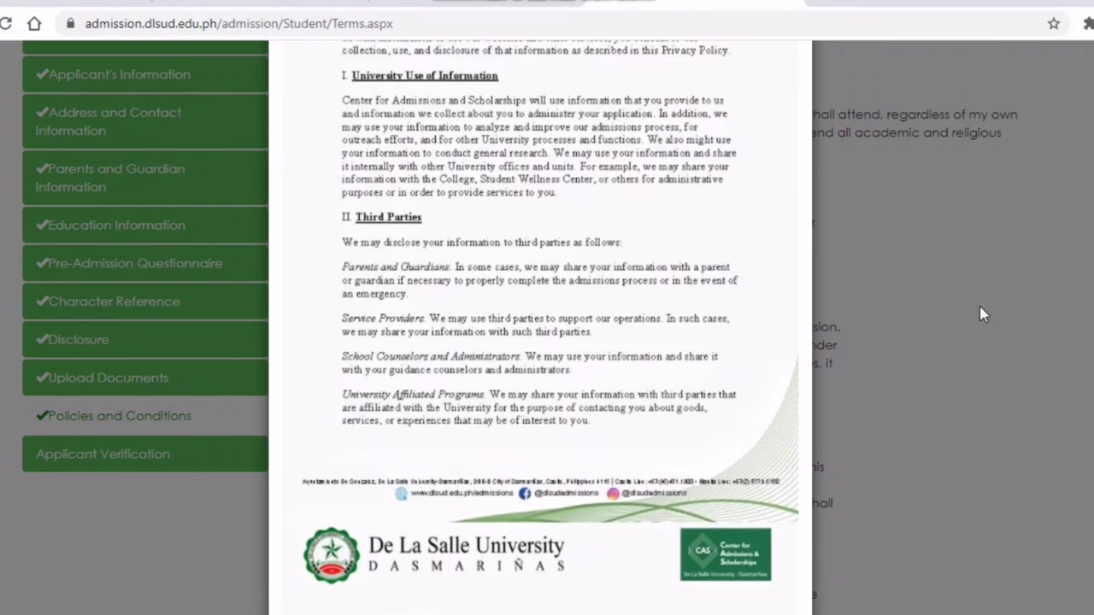
pyautogui.click(821, 317)
# - Read the drug testing consent, close it, and proceed to Application Verification
pyautogui.scroll(-2, 847, 363)
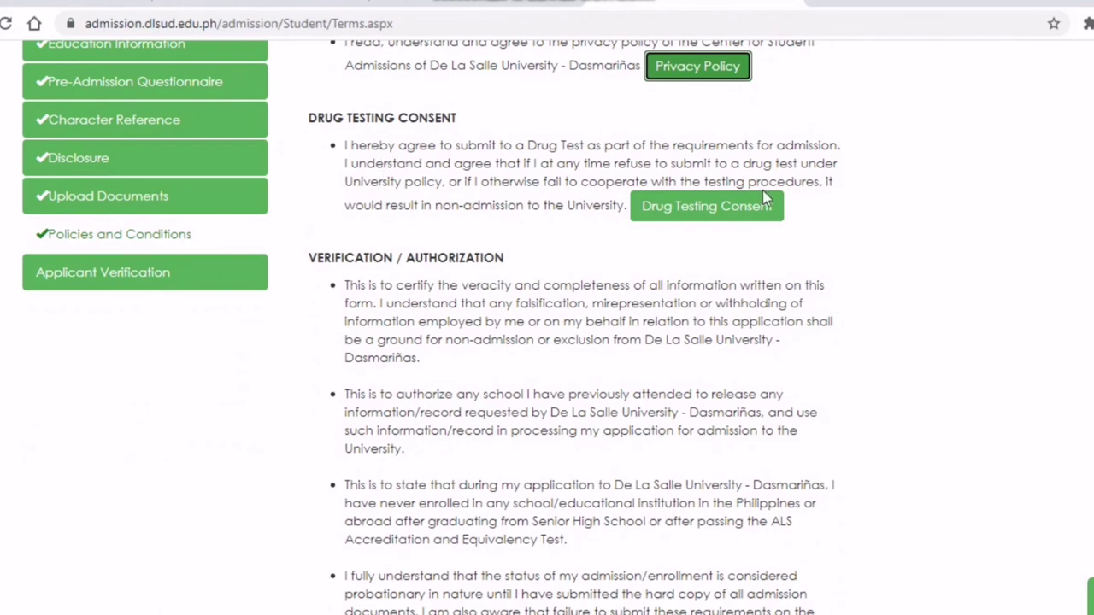
pyautogui.click(780, 211)
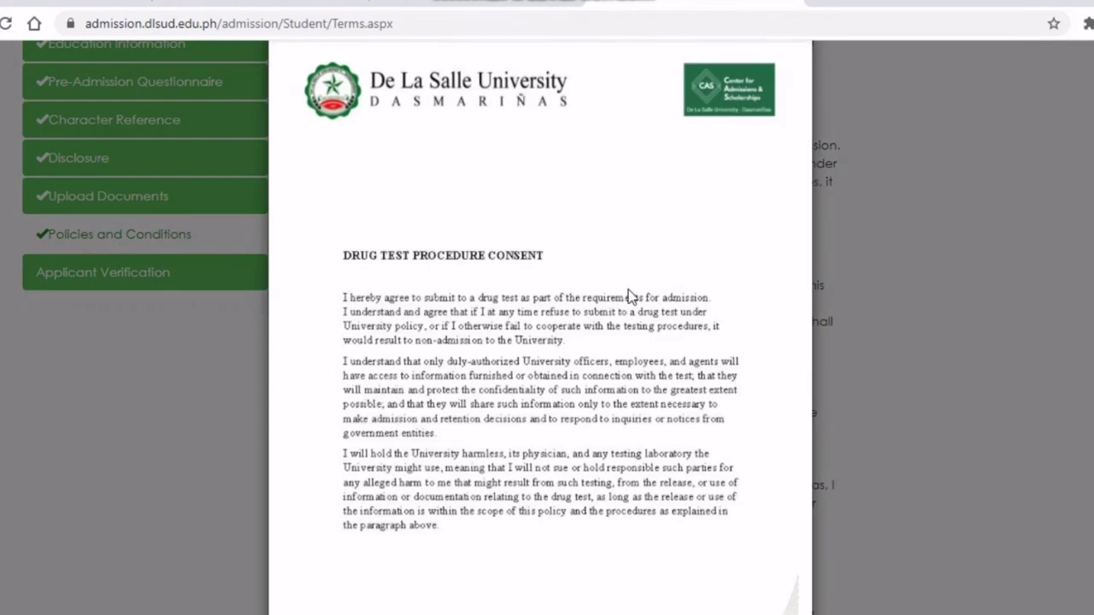
pyautogui.scroll(-3, 630, 296)
pyautogui.click(910, 365)
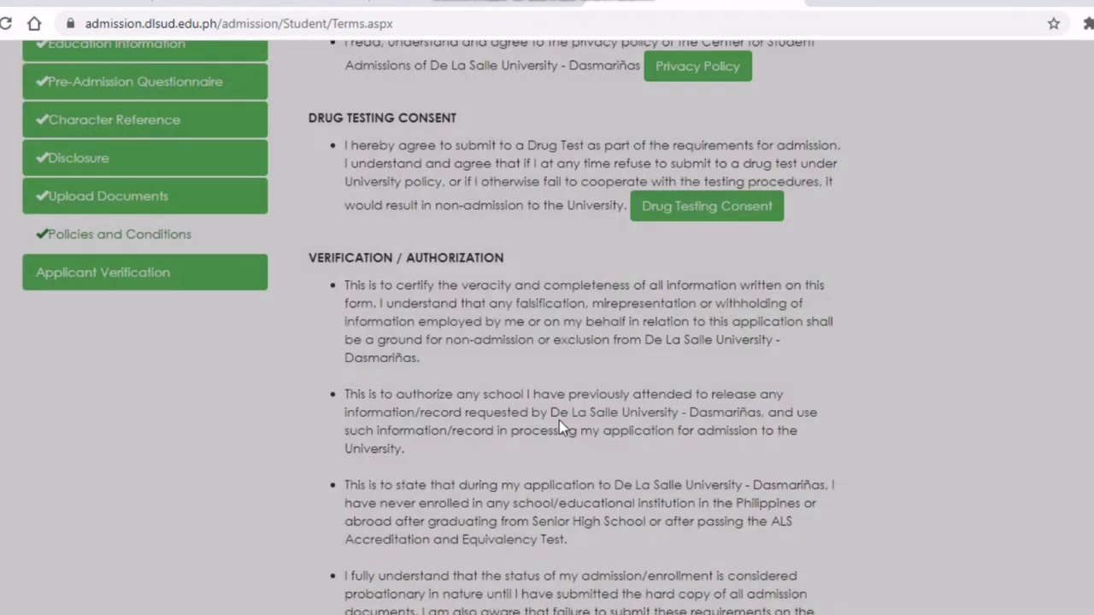
pyautogui.scroll(-3, 558, 427)
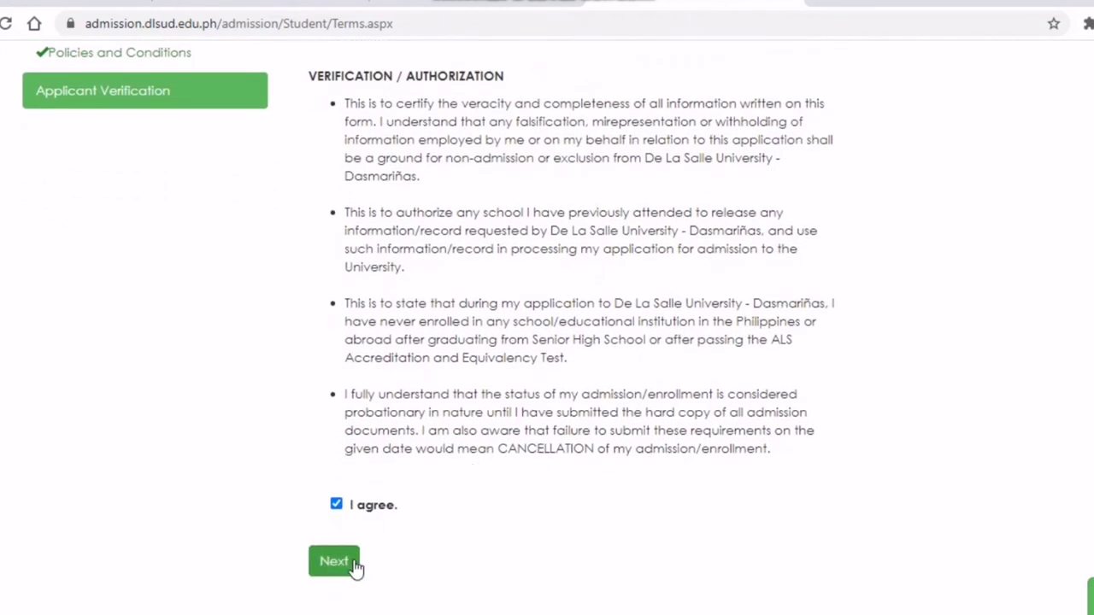
pyautogui.click(352, 567)
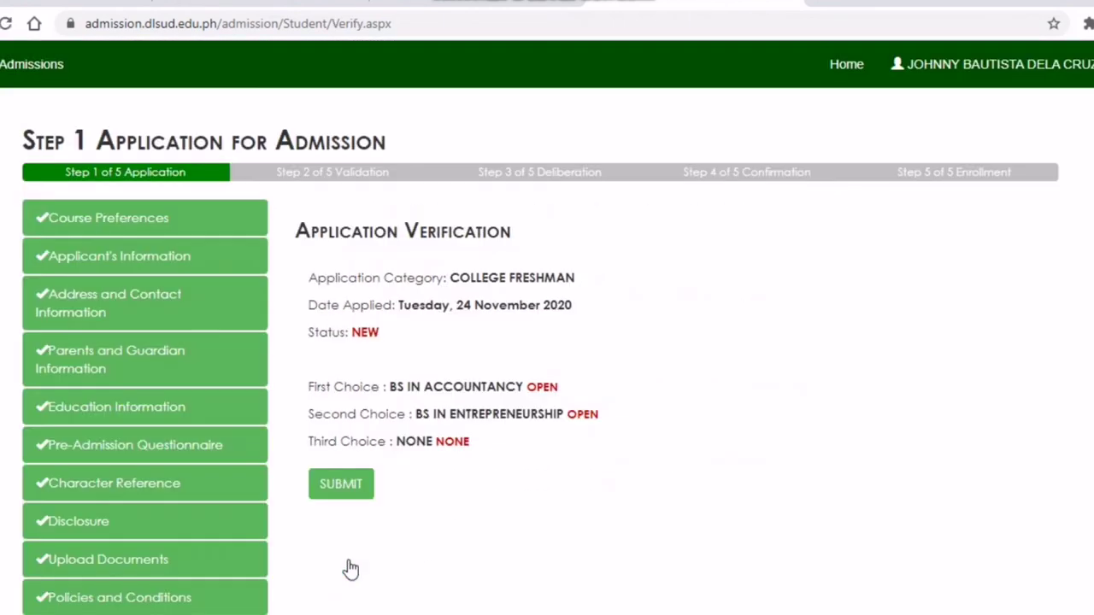
# - Submit the Step 1 application from Application Verification for validation
pyautogui.scroll(-2, 351, 569)
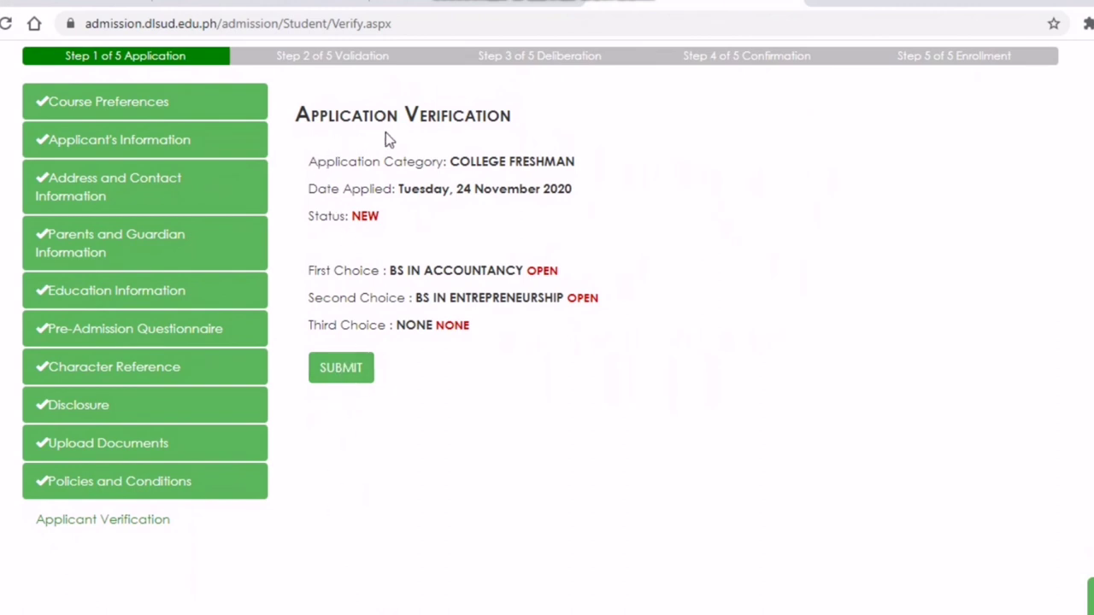
pyautogui.click(354, 377)
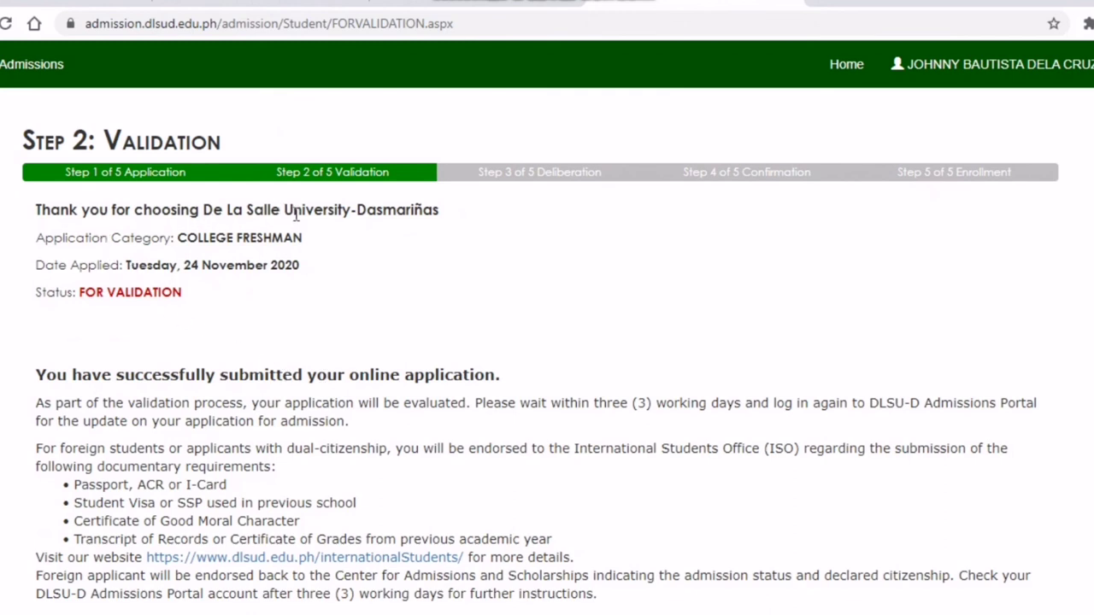
pyautogui.scroll(-1, 421, 273)
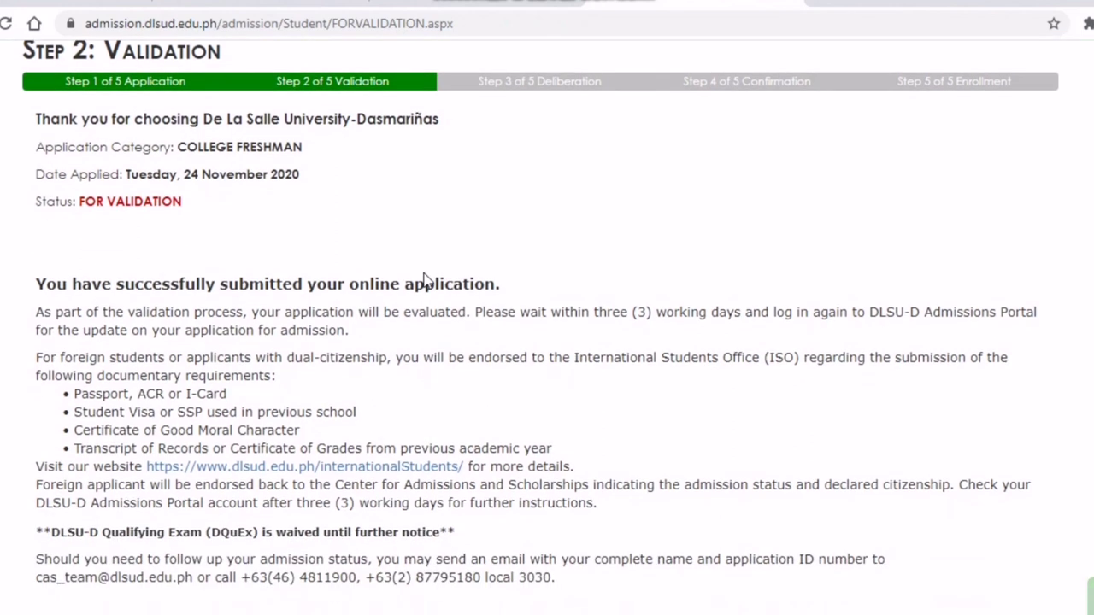
pyautogui.scroll(-1, 423, 280)
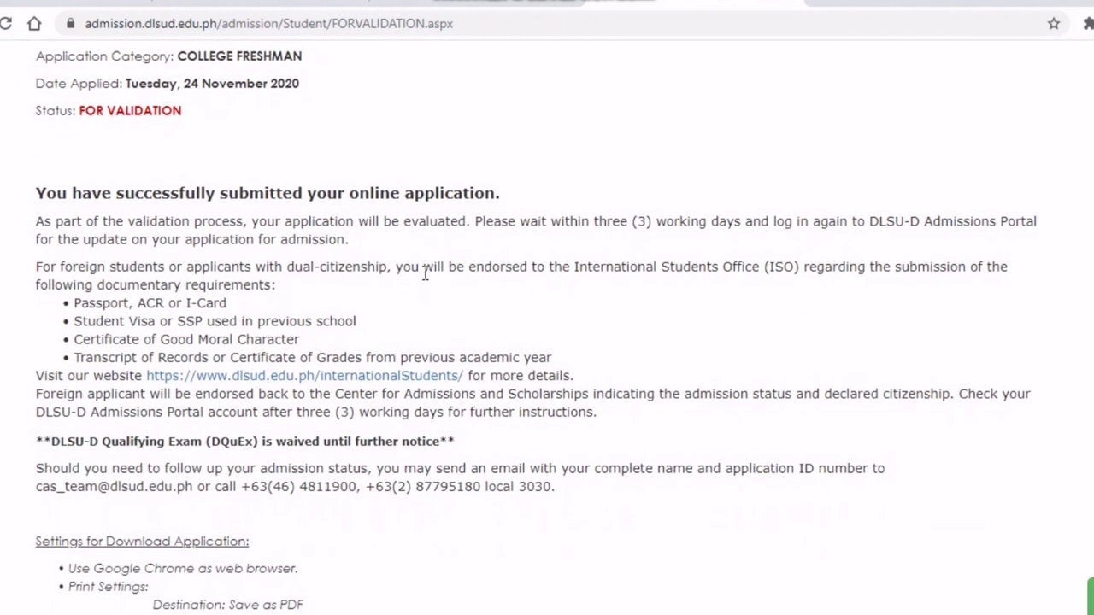
pyautogui.scroll(-1, 425, 273)
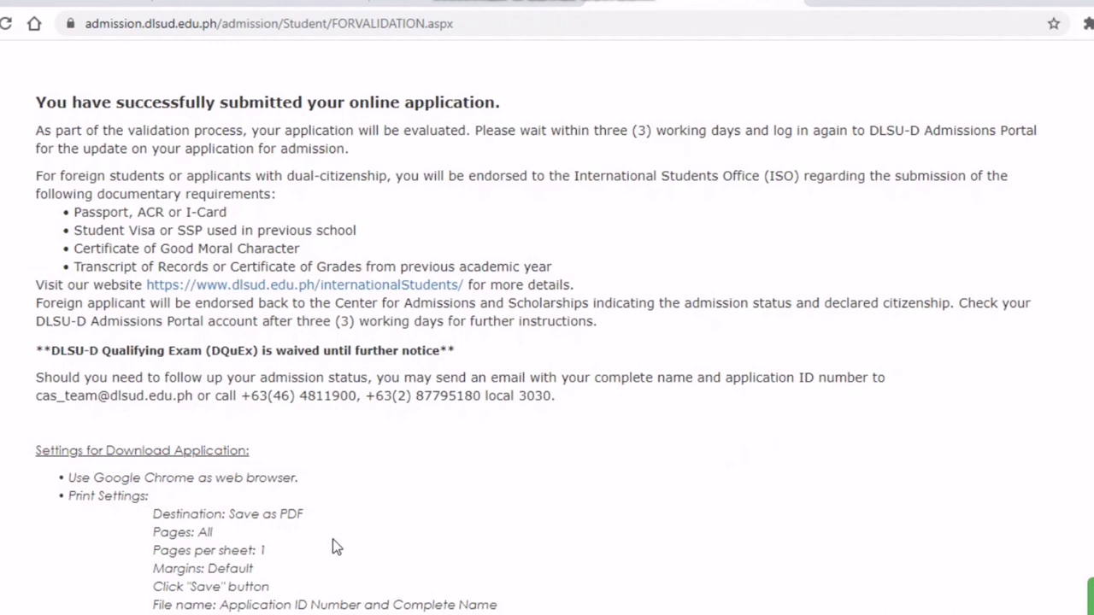
pyautogui.scroll(-1, 334, 541)
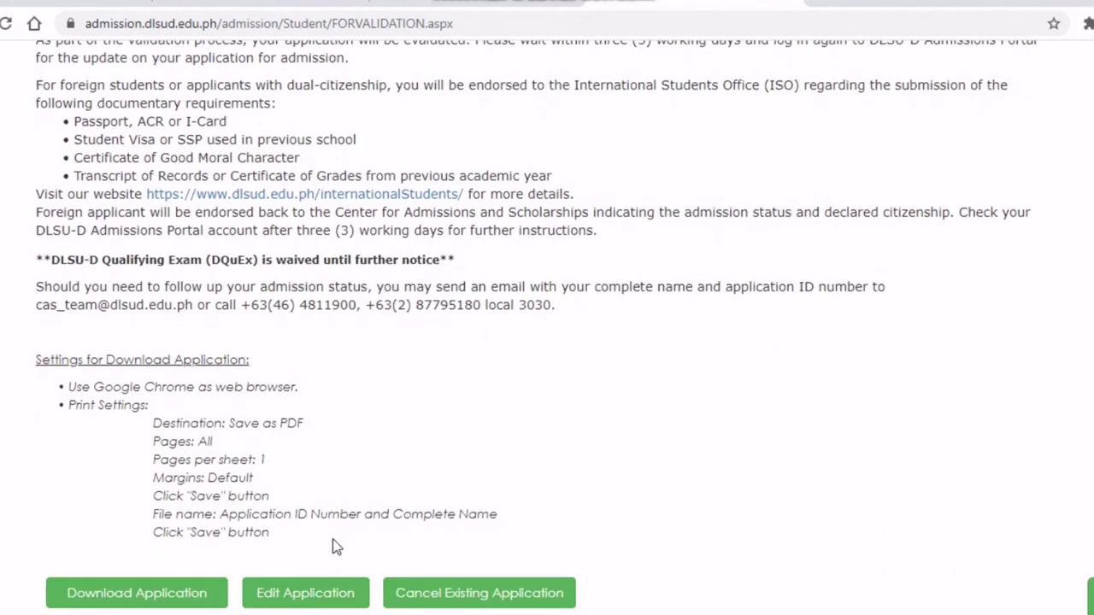
pyautogui.scroll(-1, 334, 545)
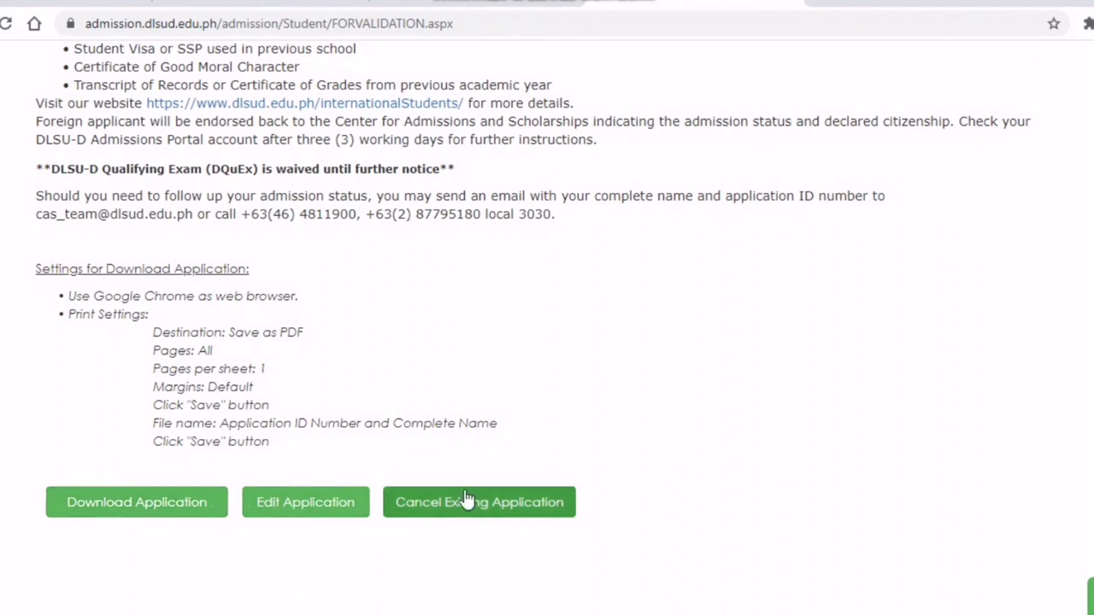
pyautogui.scroll(-1, 547, 547)
pyautogui.scroll(6, 556, 556)
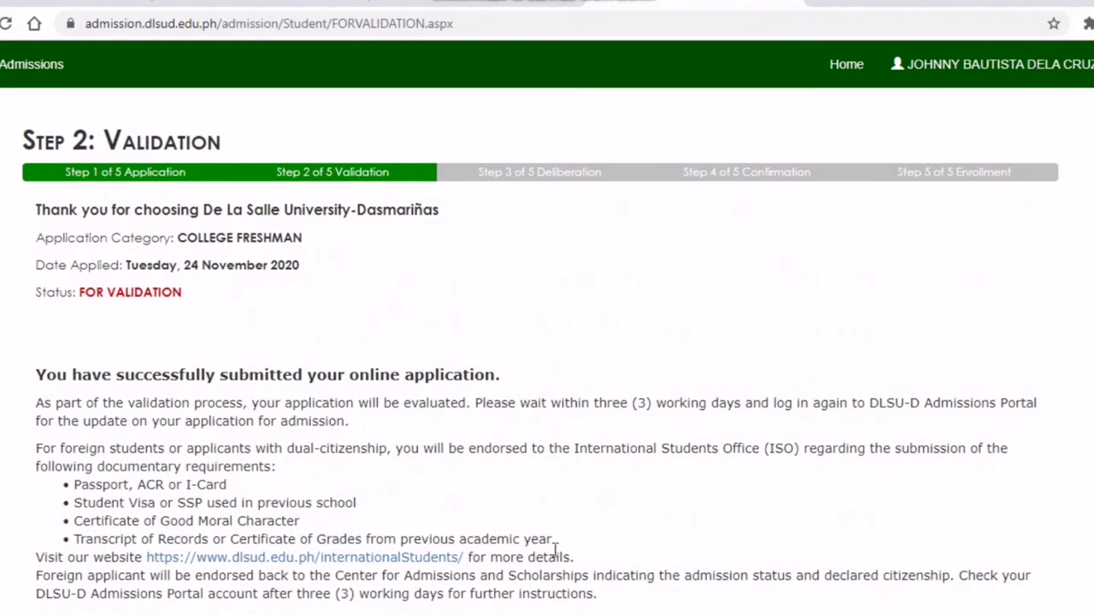
pyautogui.scroll(-3, 556, 554)
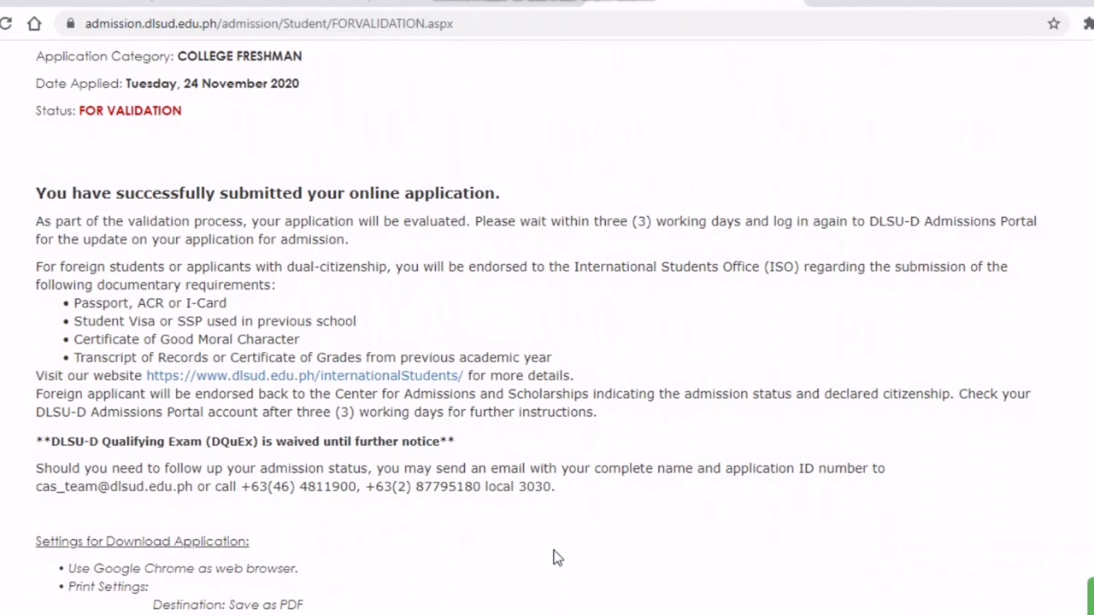